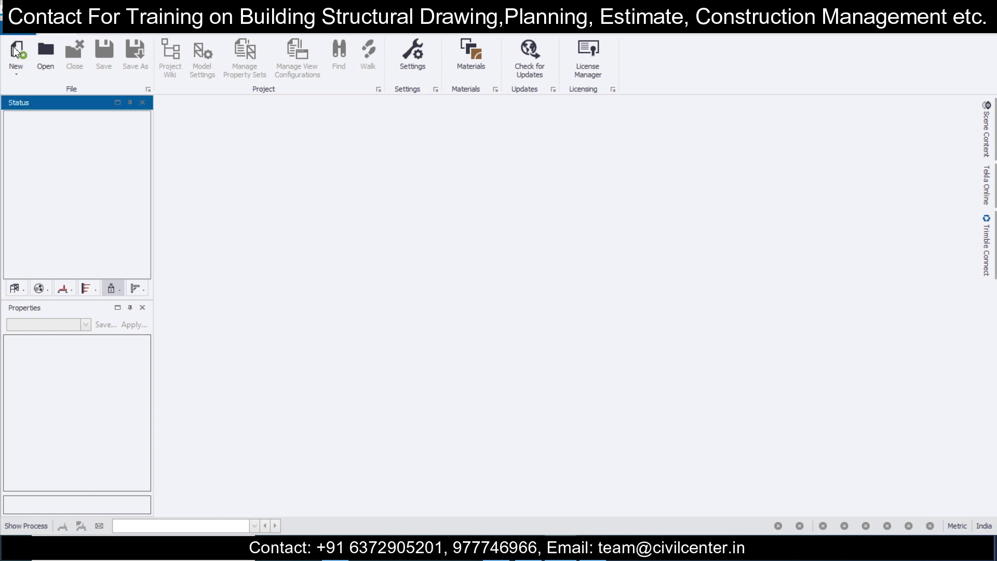
# - Create a new project and insert a construction level above the base level
pyautogui.click(39, 52)
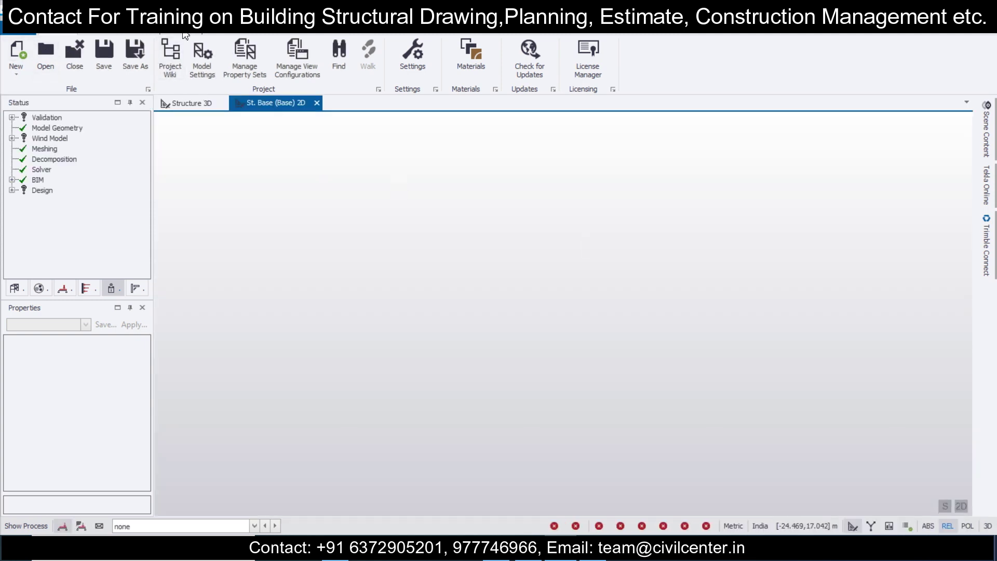
pyautogui.click(185, 34)
pyautogui.click(73, 46)
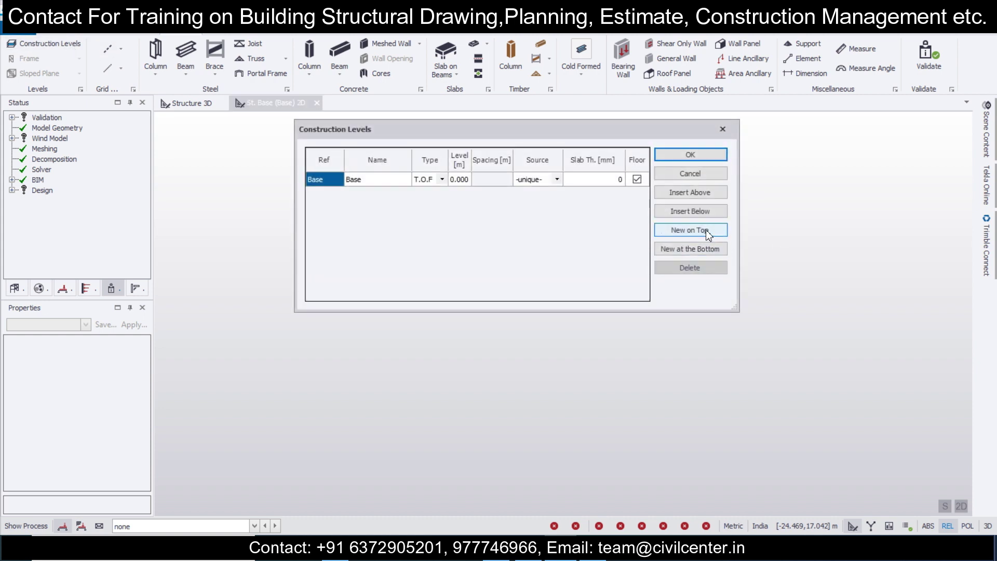
pyautogui.click(712, 196)
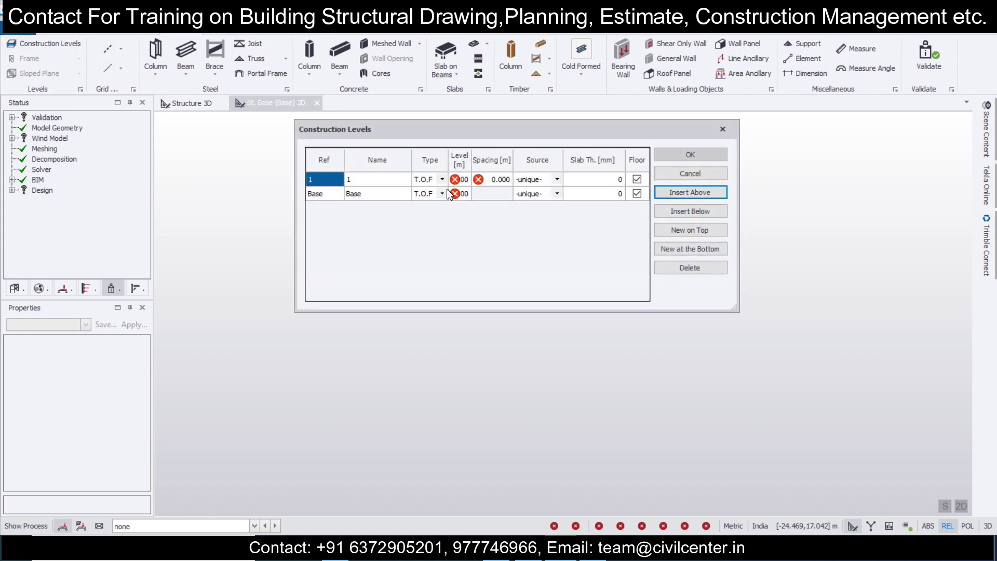
# - Set the Base construction level to -1.1 m
pyautogui.click(460, 193)
pyautogui.write('-1')
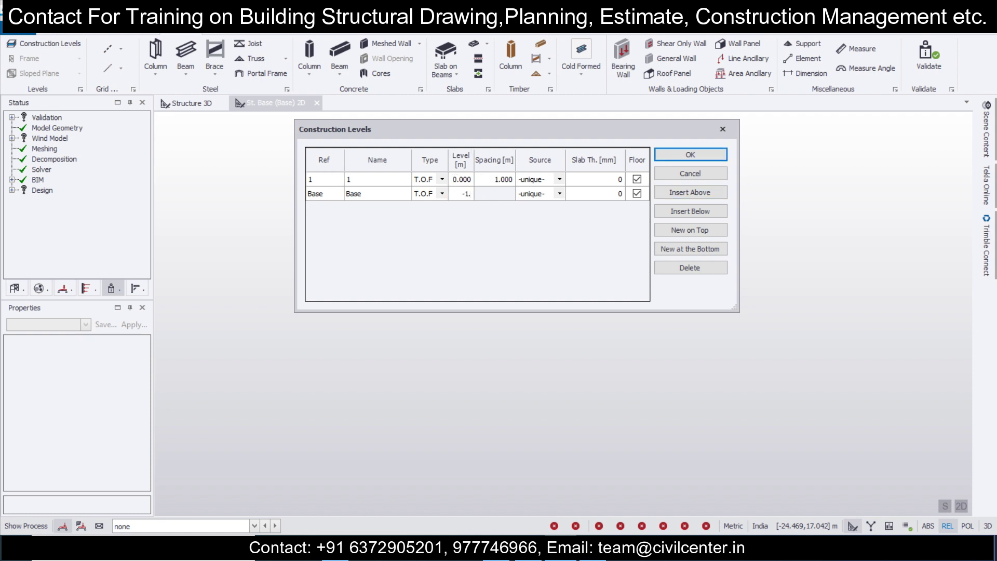
pyautogui.write('.1')
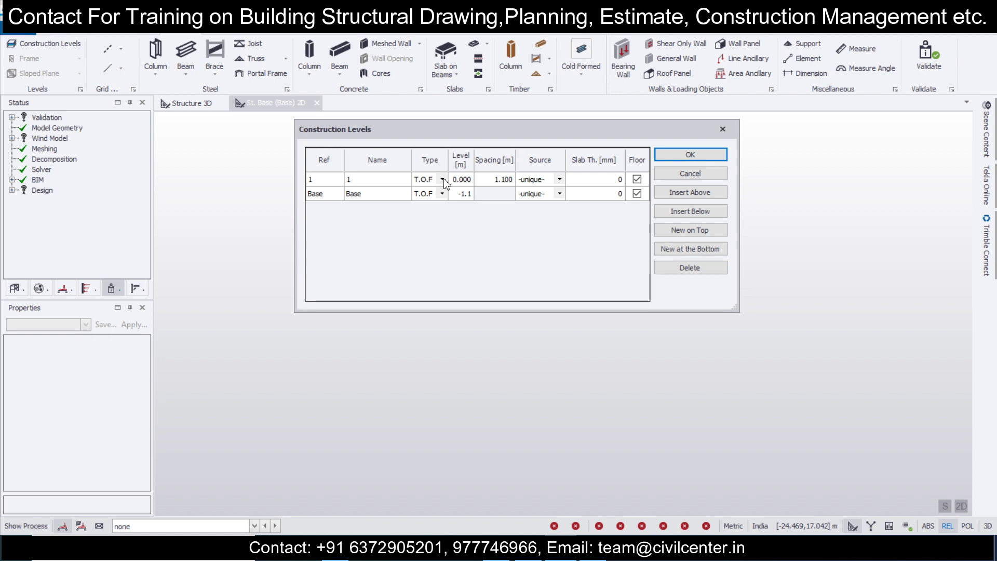
# - Insert a second level above level 1, with type S.S.L and a slab thickness of 100 mm
pyautogui.click(394, 180)
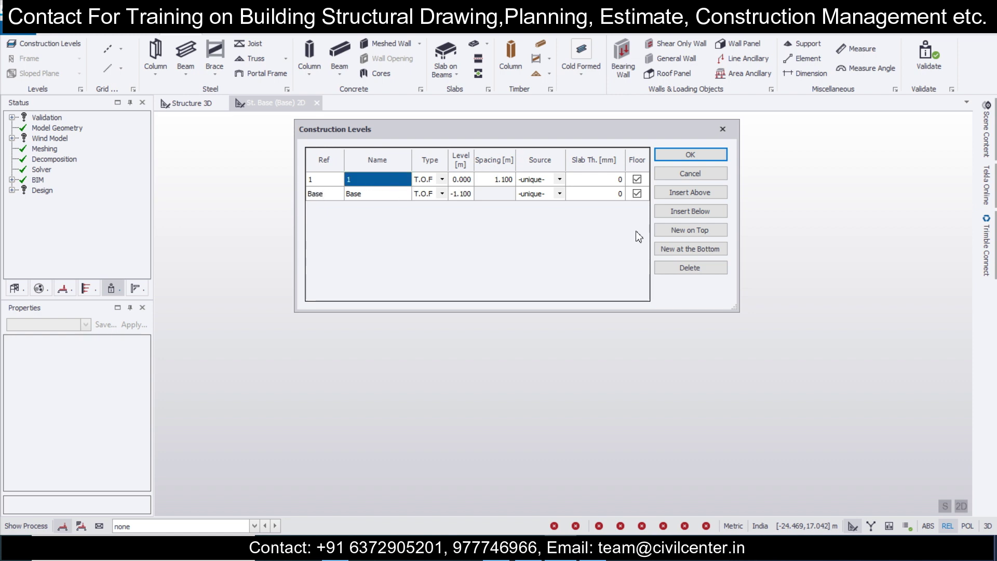
pyautogui.click(687, 198)
pyautogui.click(688, 195)
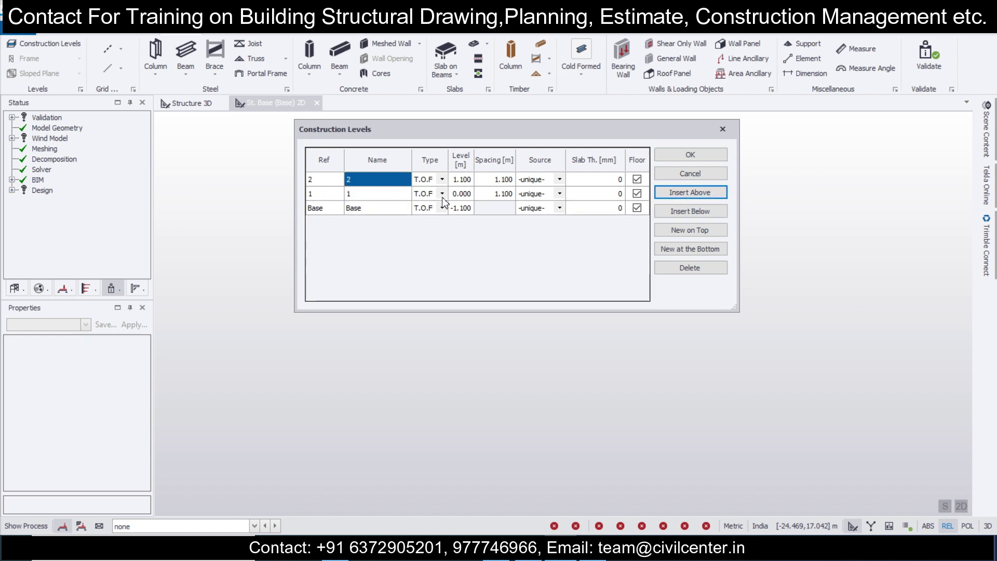
pyautogui.click(442, 193)
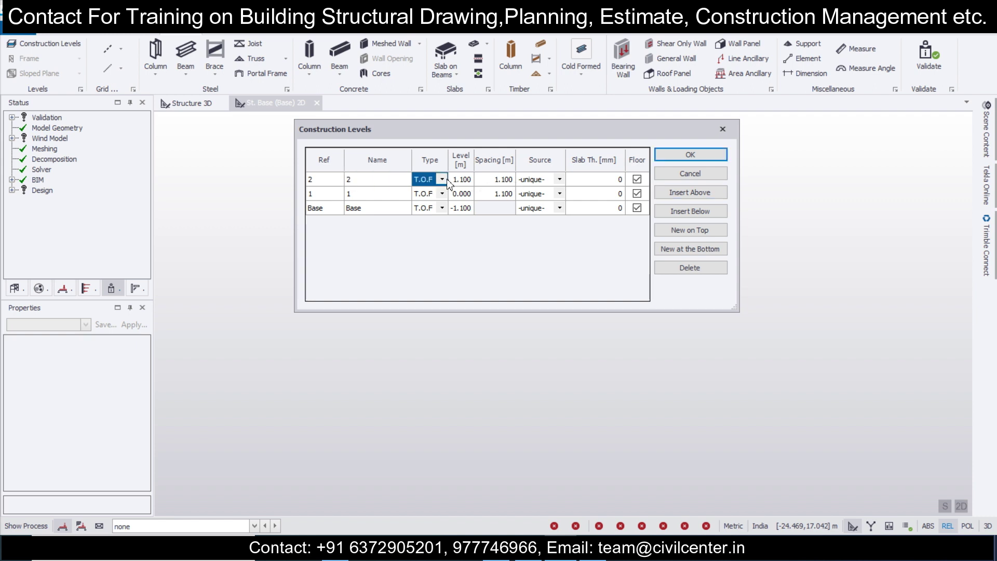
pyautogui.click(435, 200)
pyautogui.click(591, 183)
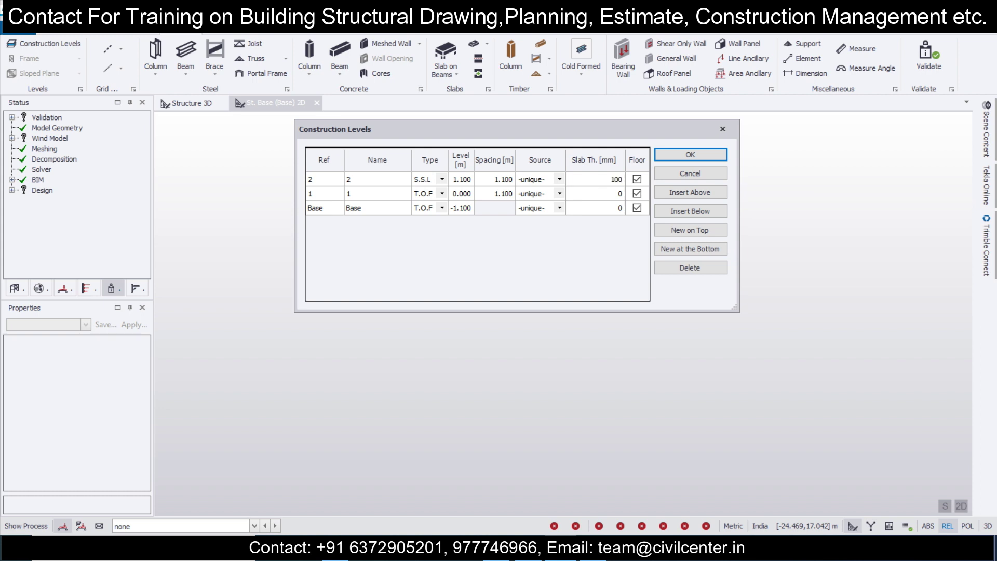
# - Set the spacing of level 2 to 3 m
pyautogui.click(508, 179)
pyautogui.click(509, 180)
pyautogui.write('3')
pyautogui.press('Return')
# - Insert two more levels above level 2, accept the construction levels and recheck the level list
pyautogui.click(396, 183)
pyautogui.click(672, 191)
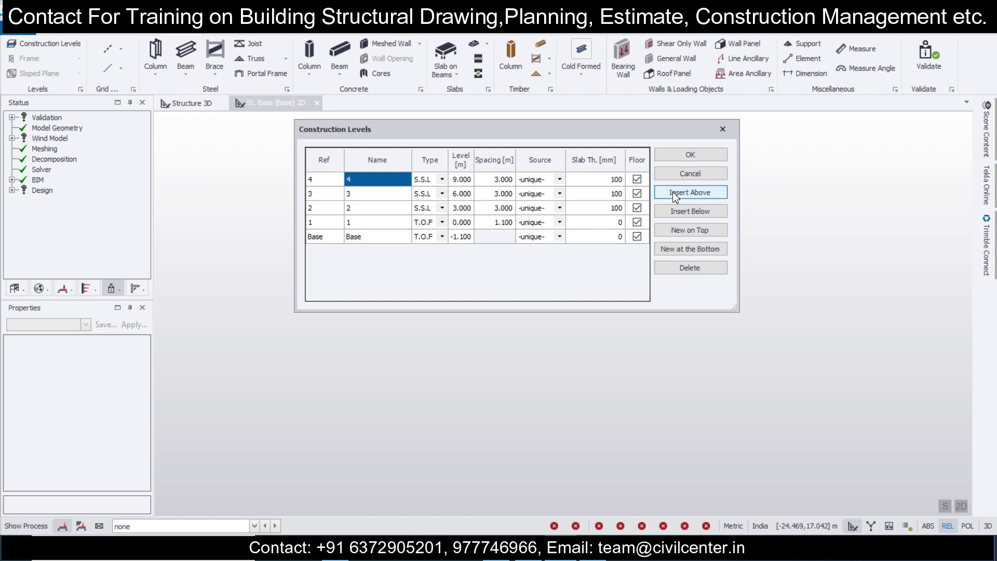
pyautogui.click(696, 155)
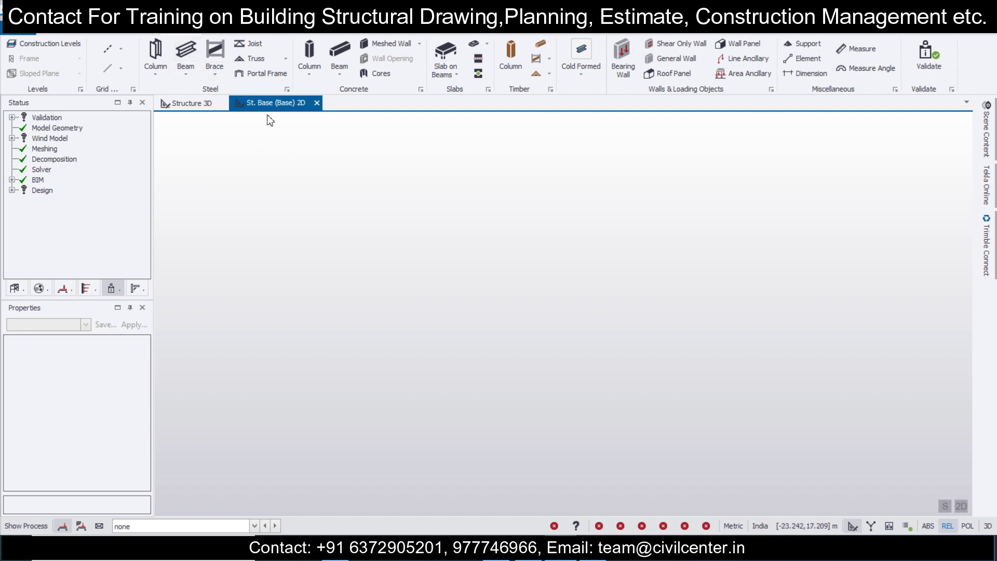
pyautogui.click(77, 44)
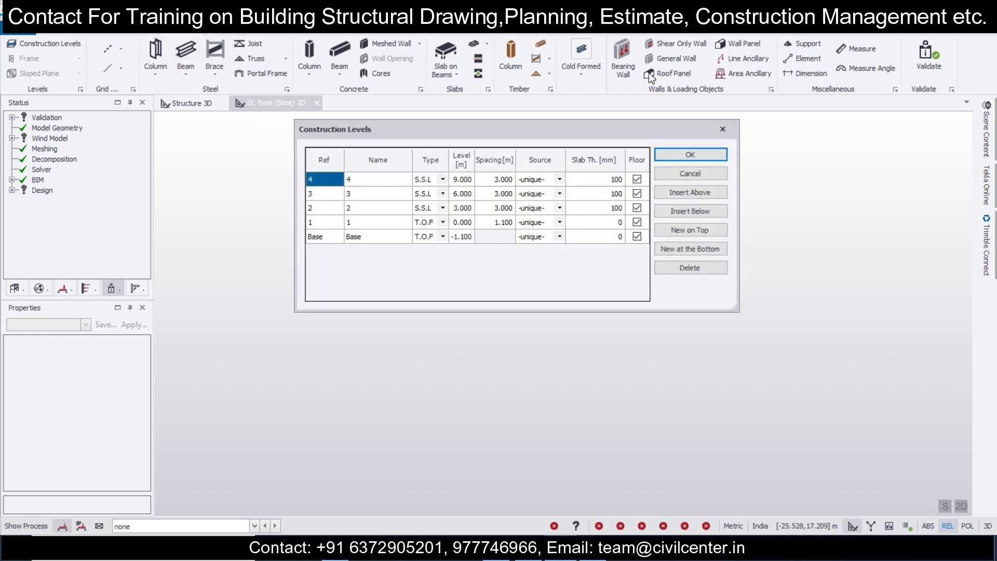
pyautogui.click(722, 129)
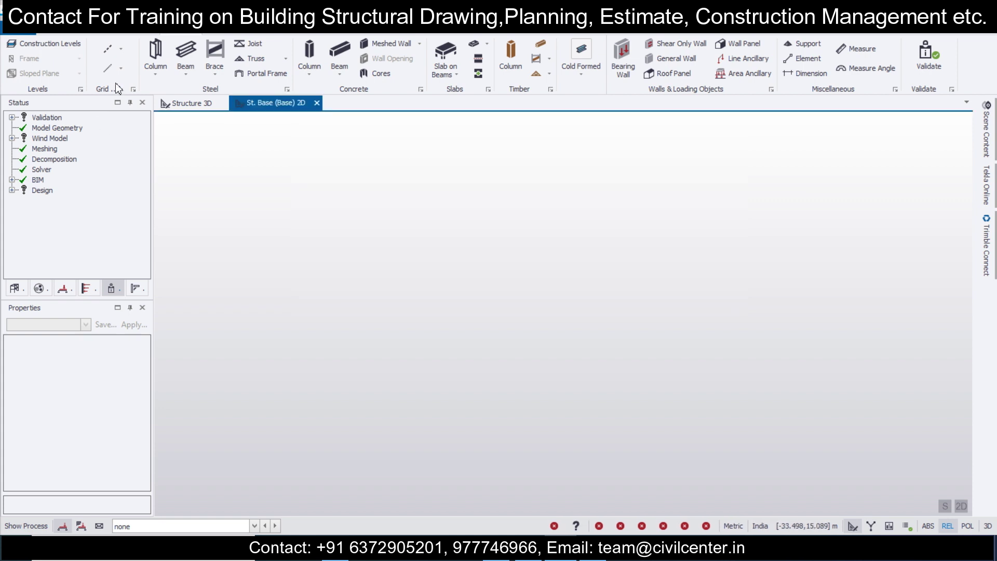
# - Start a rectangular grid with all lines on every level and set the X-direction bay length to 3 m
pyautogui.click(121, 50)
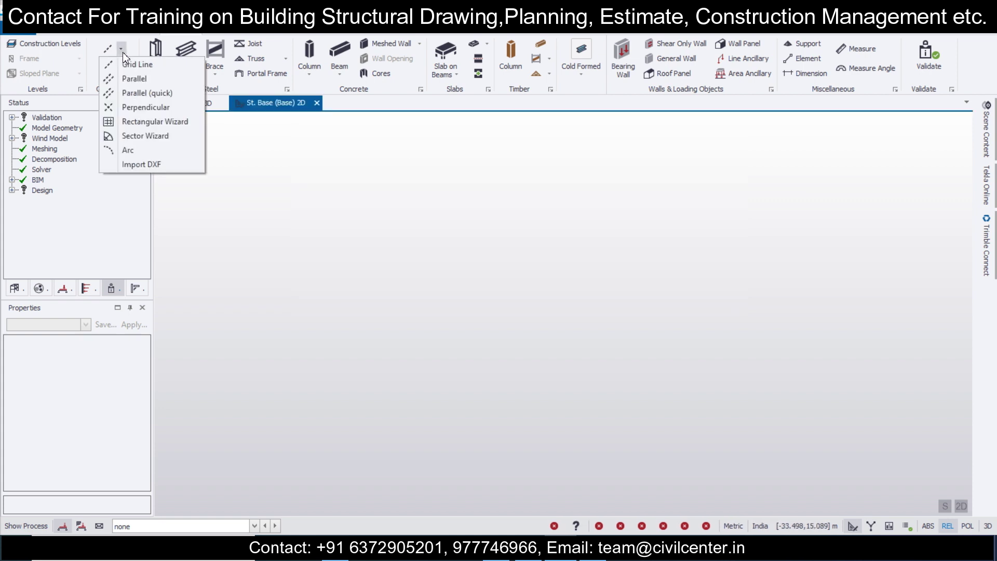
pyautogui.click(158, 124)
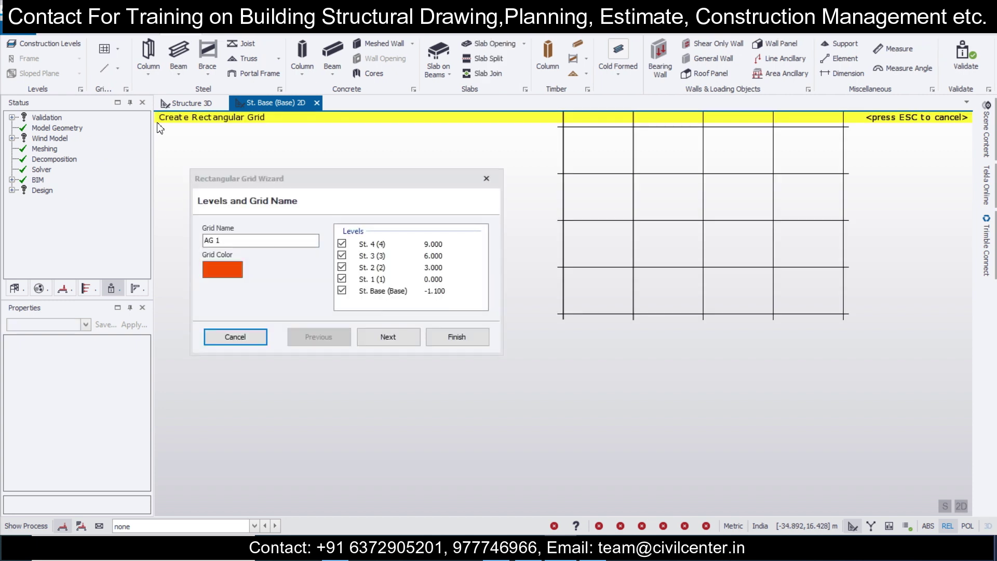
pyautogui.click(374, 342)
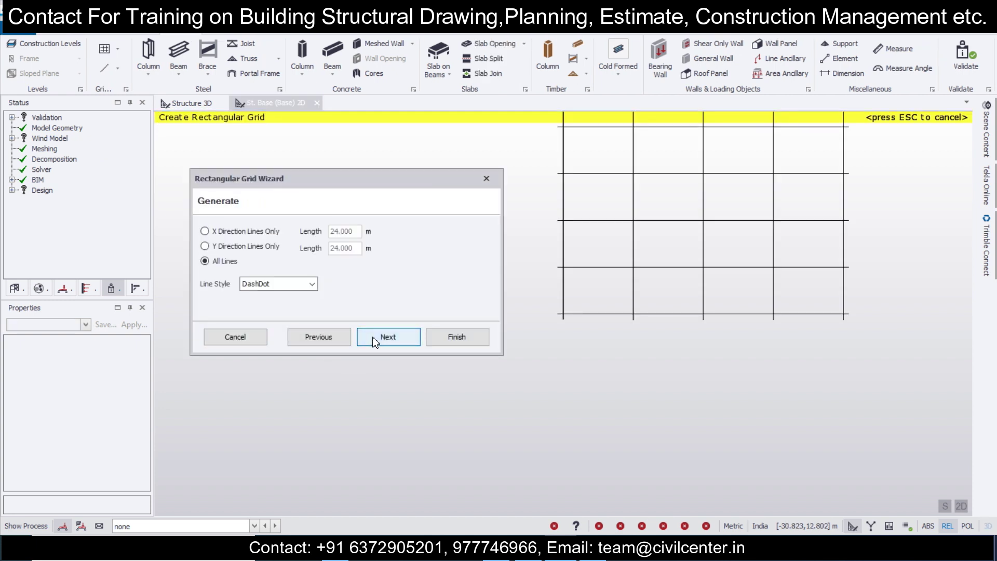
pyautogui.click(377, 340)
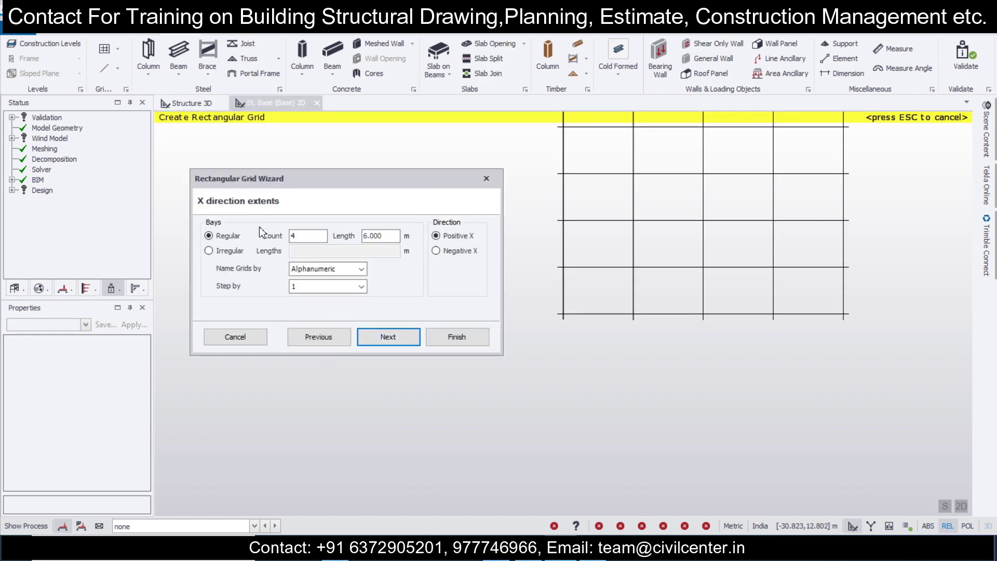
pyautogui.moveTo(385, 236); pyautogui.dragTo(297, 229)
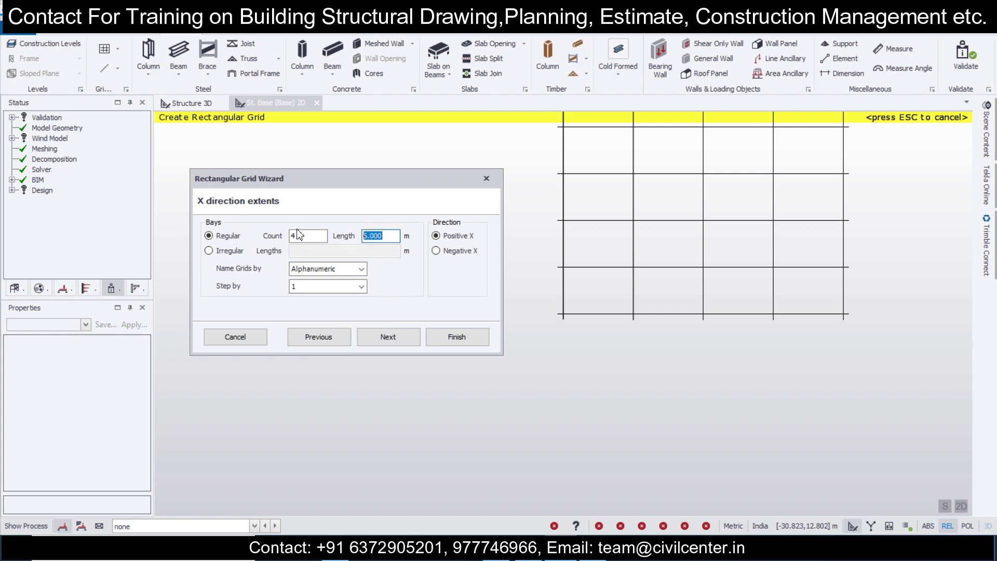
pyautogui.write('3')
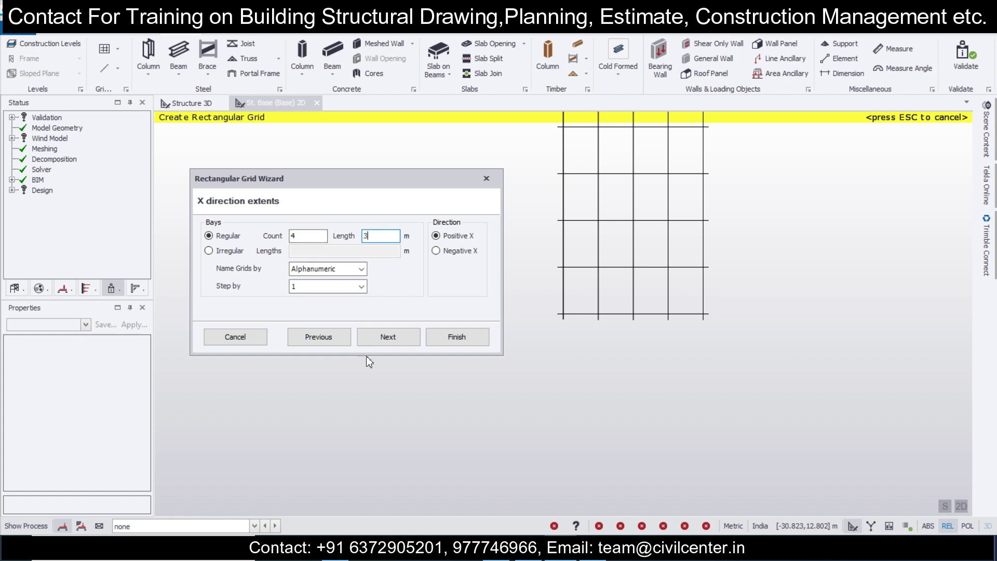
# - Define the grid's Y-direction extents as 2 regular bays of 3 m each
pyautogui.click(389, 337)
pyautogui.press('Tab')
pyautogui.write('3')
pyautogui.doubleClick(316, 234)
pyautogui.write('2')
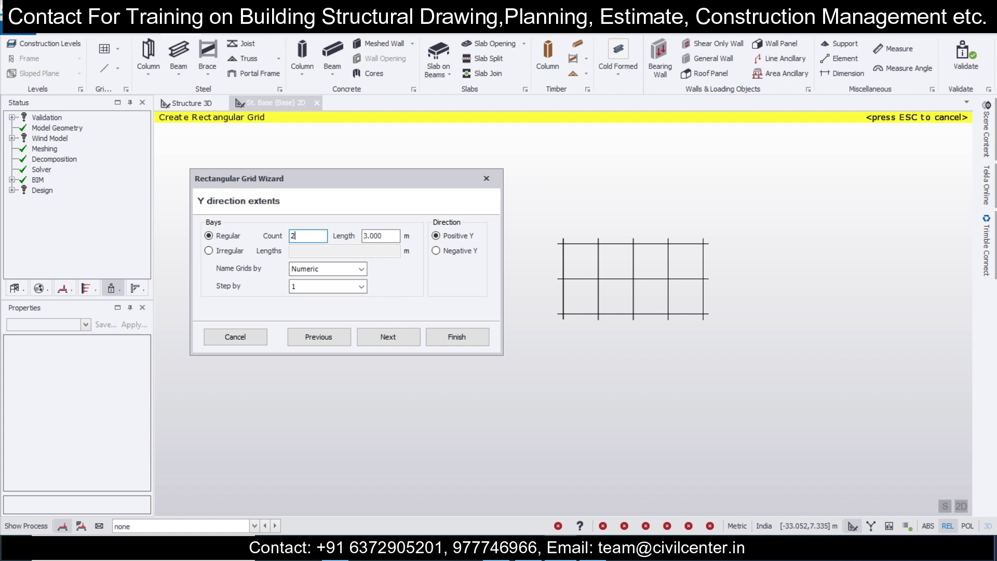
# - Return to the grid's X-direction extents and set the bay count to 3
pyautogui.click(318, 337)
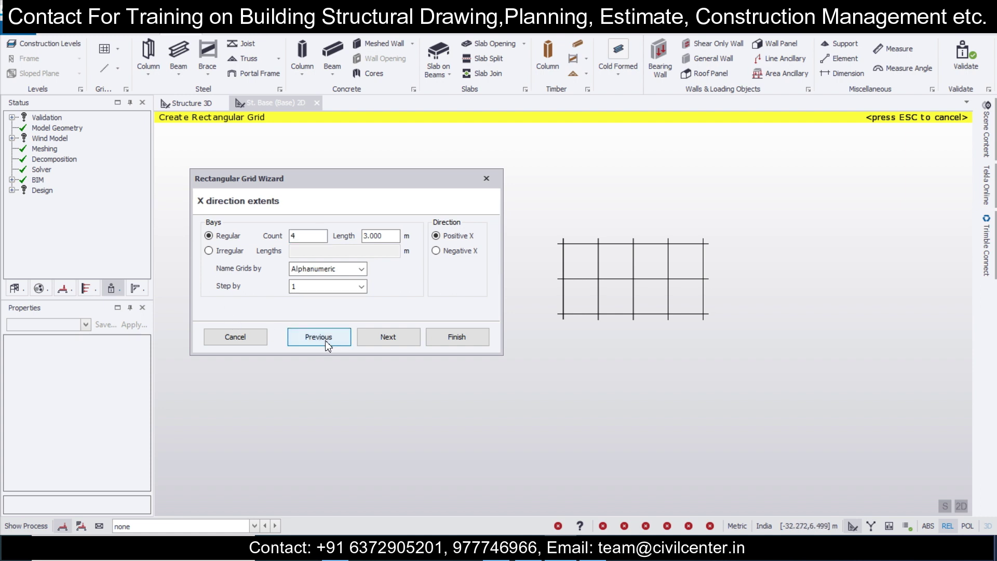
pyautogui.doubleClick(311, 235)
pyautogui.write('2')
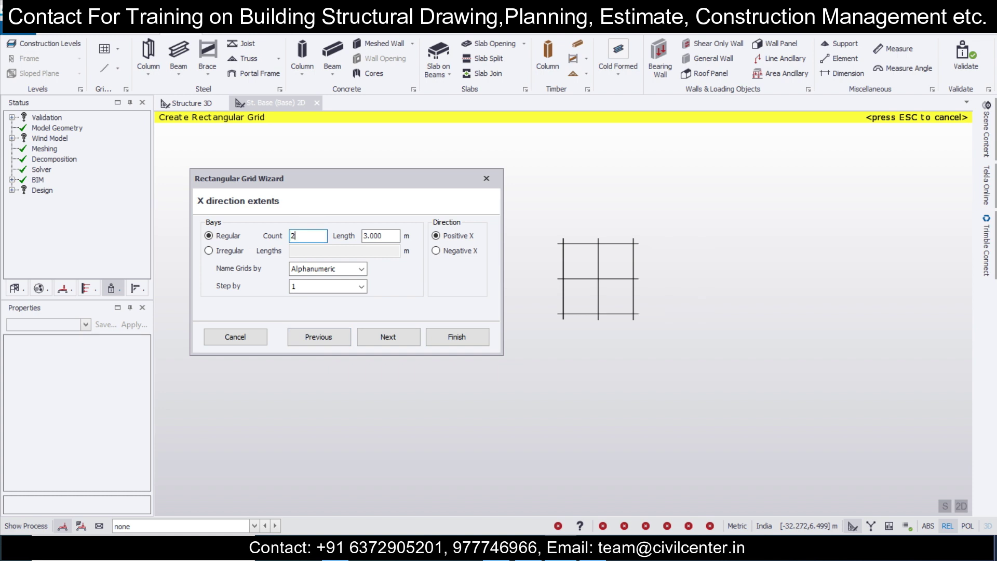
pyautogui.press('BackSpace')
pyautogui.write('3')
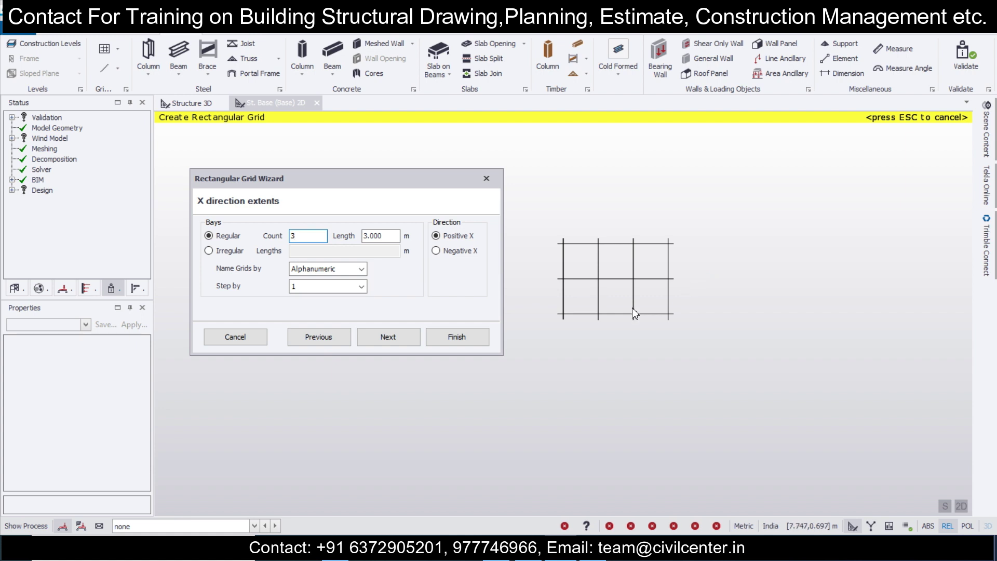
# - Keep the Y-direction extents and finish the wizard to create the rectangular grid on the base plan
pyautogui.click(401, 344)
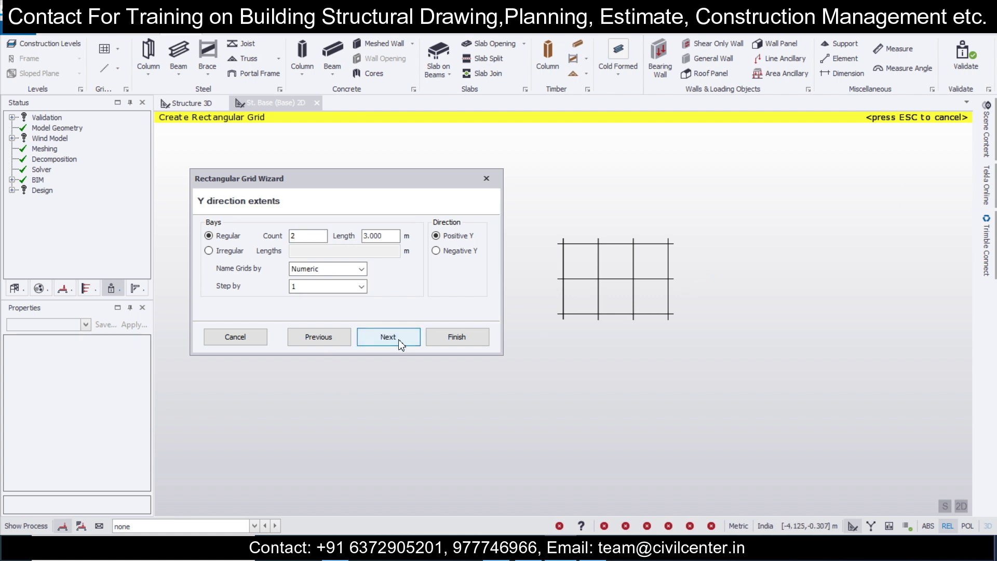
pyautogui.click(402, 345)
pyautogui.click(401, 345)
pyautogui.click(488, 349)
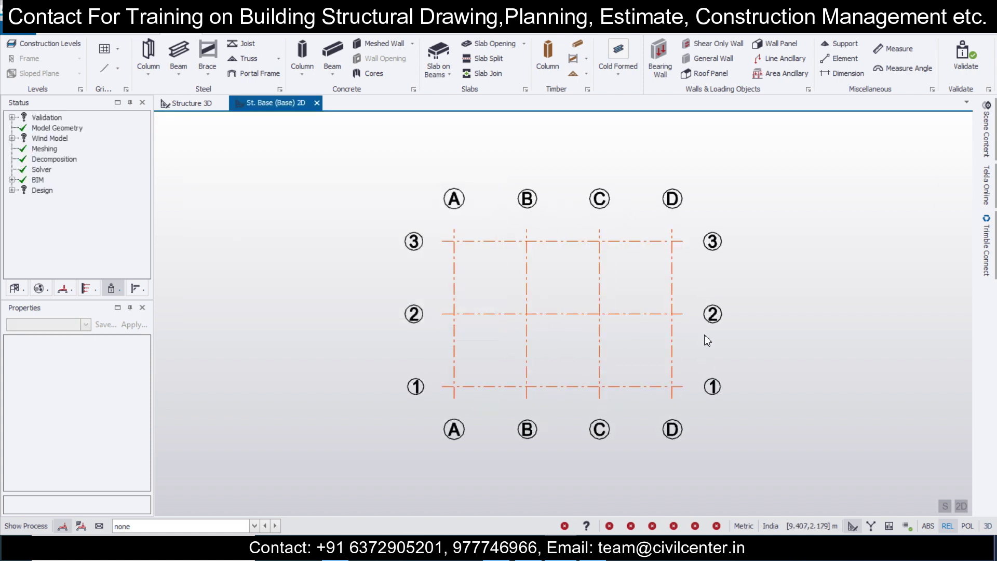
pyautogui.scroll(-2, 707, 341)
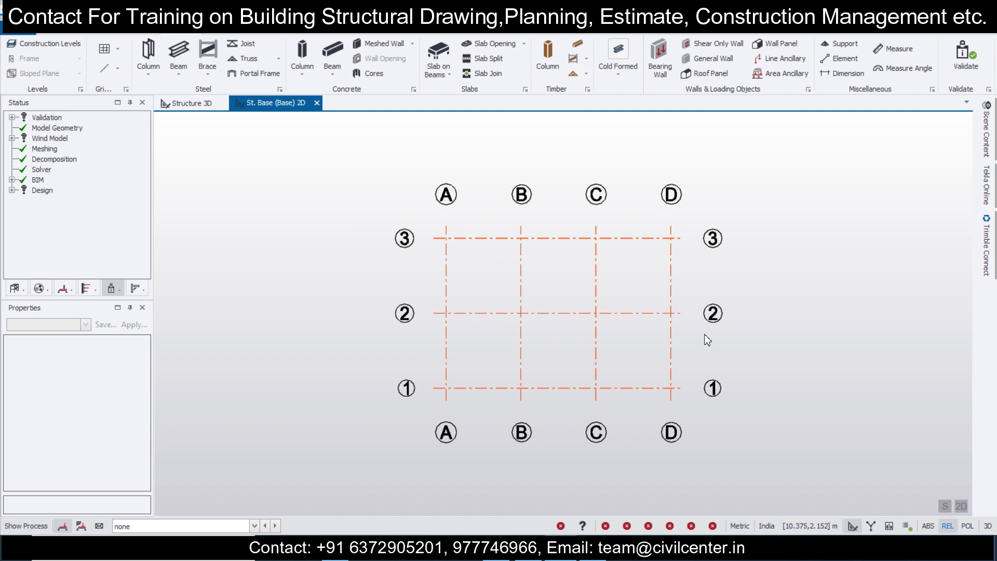
pyautogui.moveTo(748, 334); pyautogui.dragTo(702, 337, button='middle')
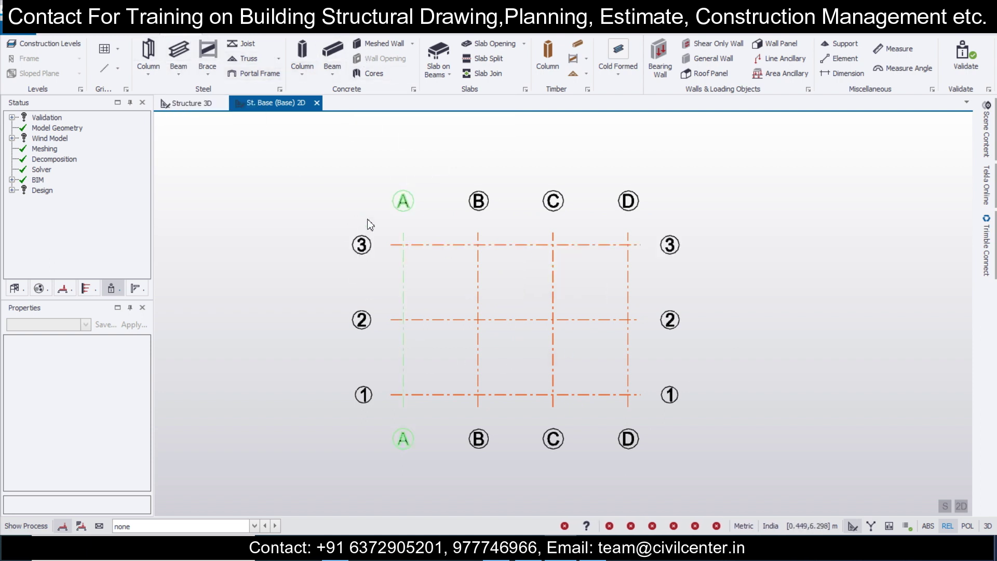
# - Examine the available settings sets and the list of countries whose settings can be imported
pyautogui.click(65, 27)
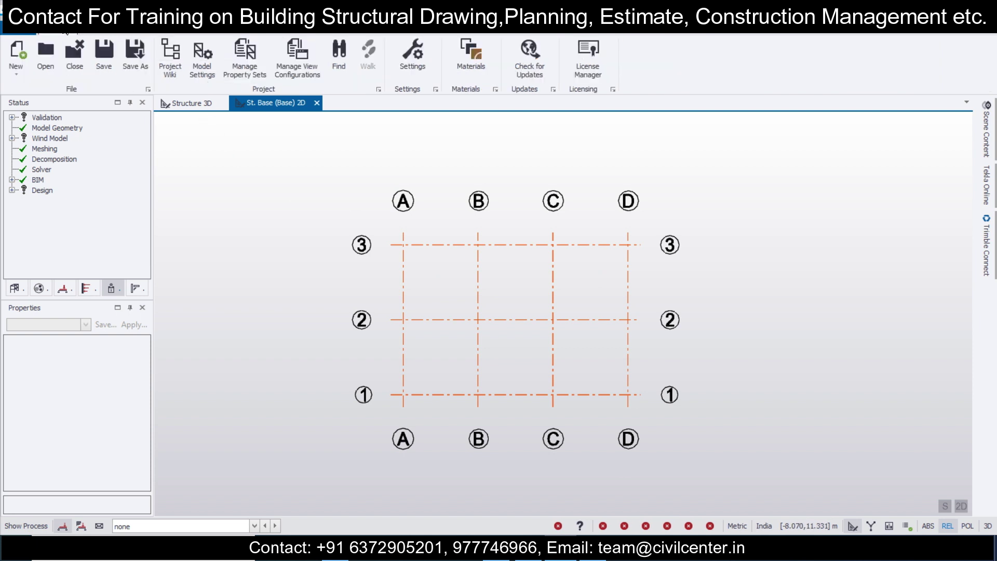
pyautogui.click(426, 61)
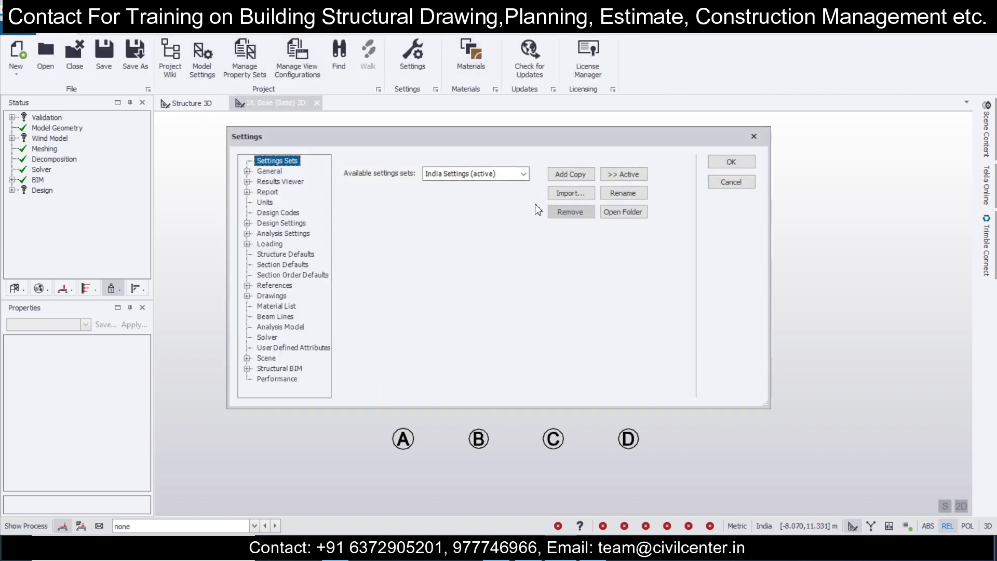
pyautogui.click(523, 175)
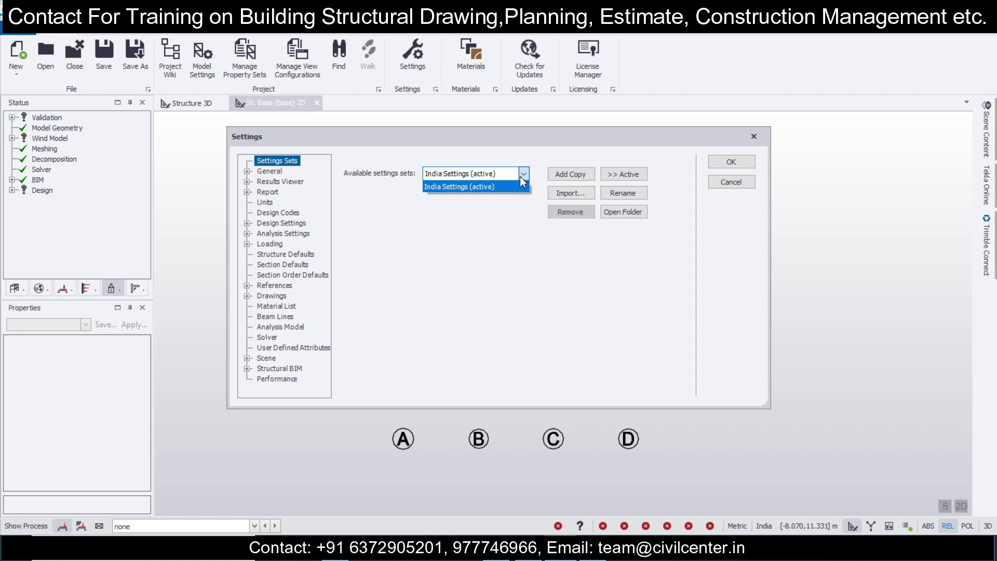
pyautogui.click(517, 180)
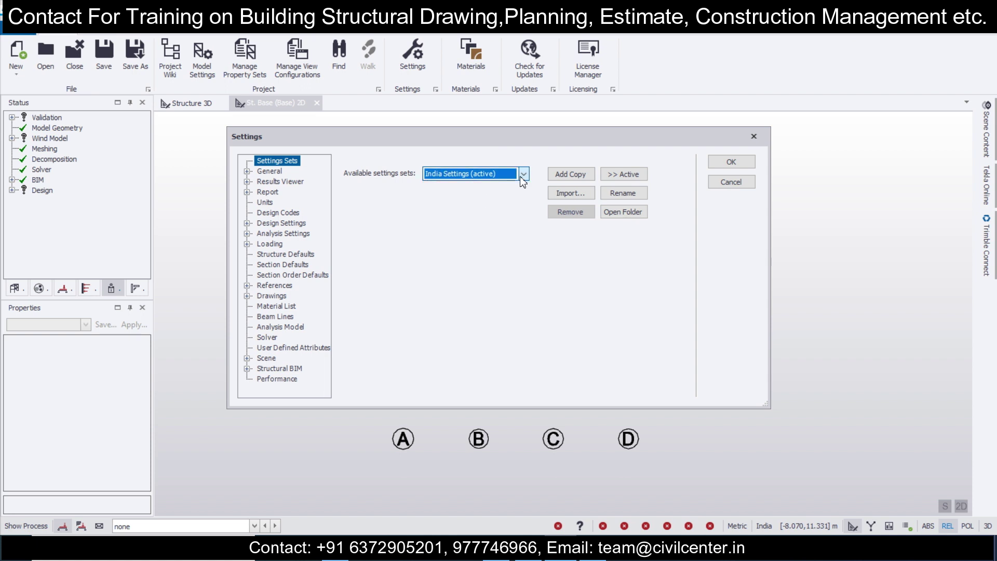
pyautogui.click(572, 195)
pyautogui.scroll(-1, 443, 264)
pyautogui.scroll(-1, 443, 264)
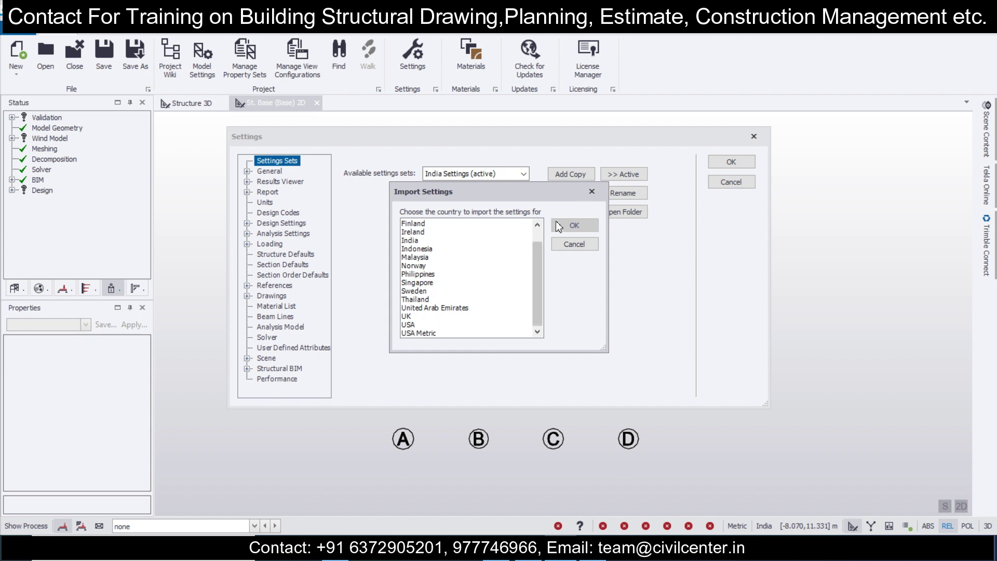
pyautogui.click(591, 191)
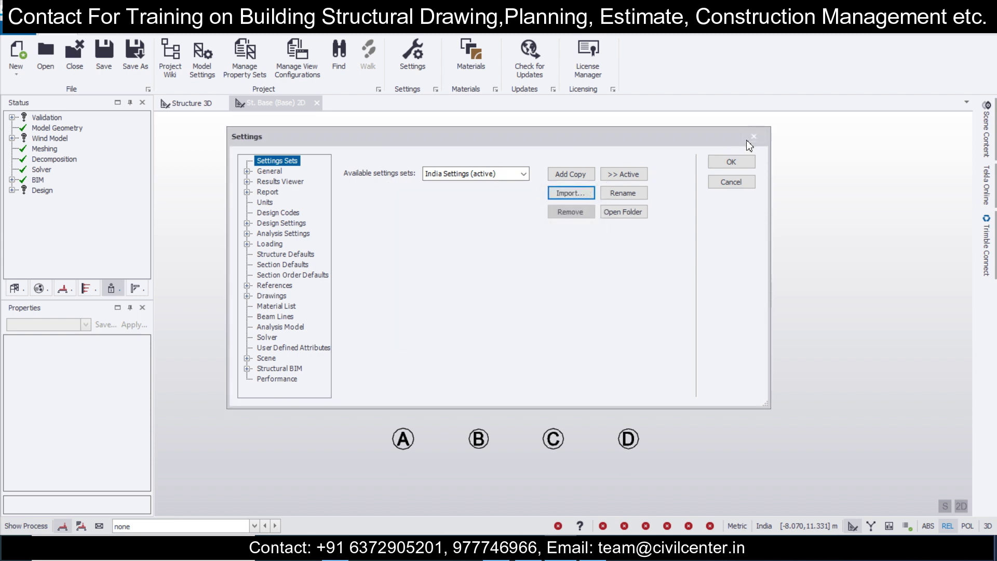
pyautogui.click(753, 136)
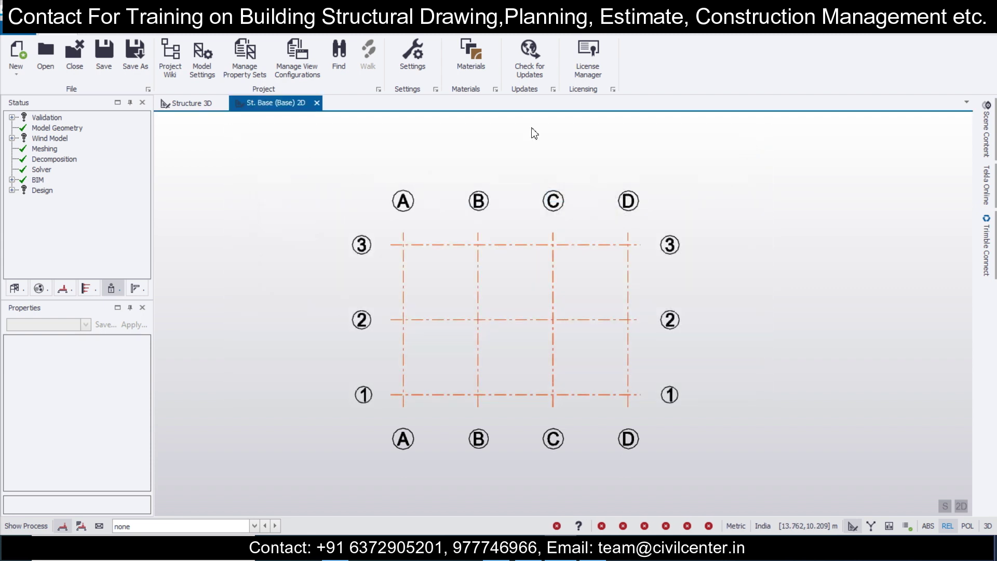
# - Set the model's head code to India in the model settings and confirm
pyautogui.click(204, 70)
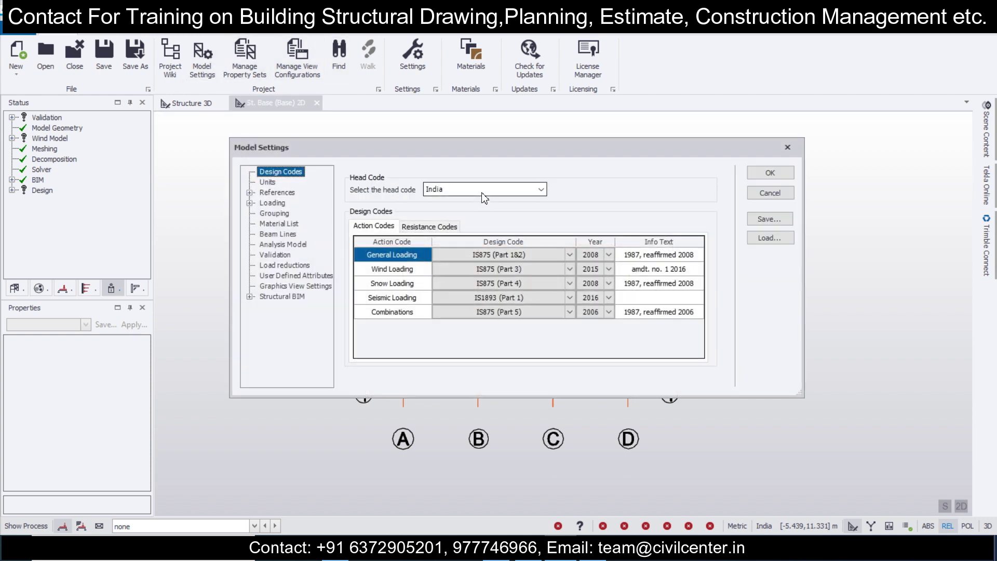
pyautogui.click(483, 191)
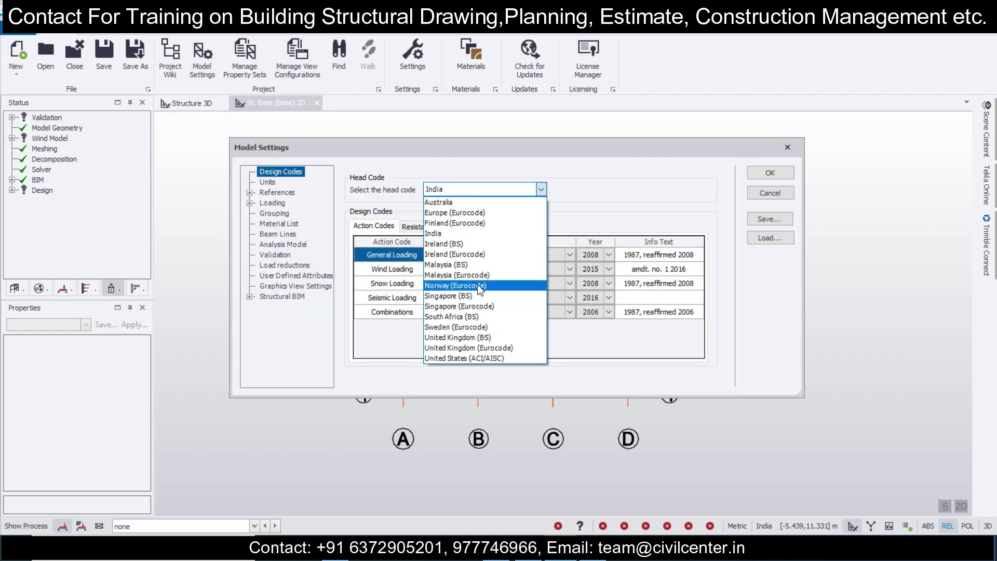
pyautogui.click(447, 233)
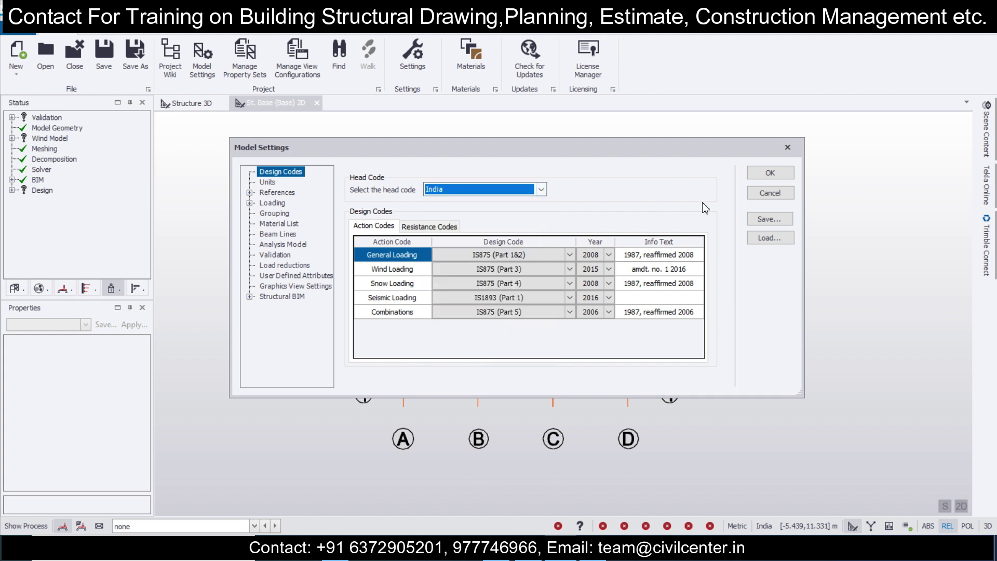
pyautogui.click(792, 175)
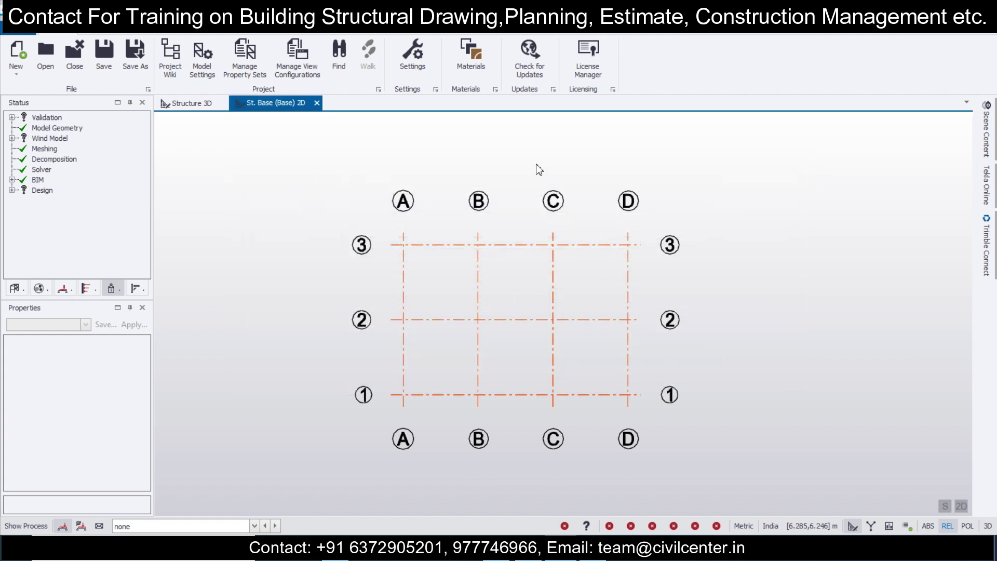
# - Start a rolled steel column and set its steel grade to Fe 490
pyautogui.click(189, 33)
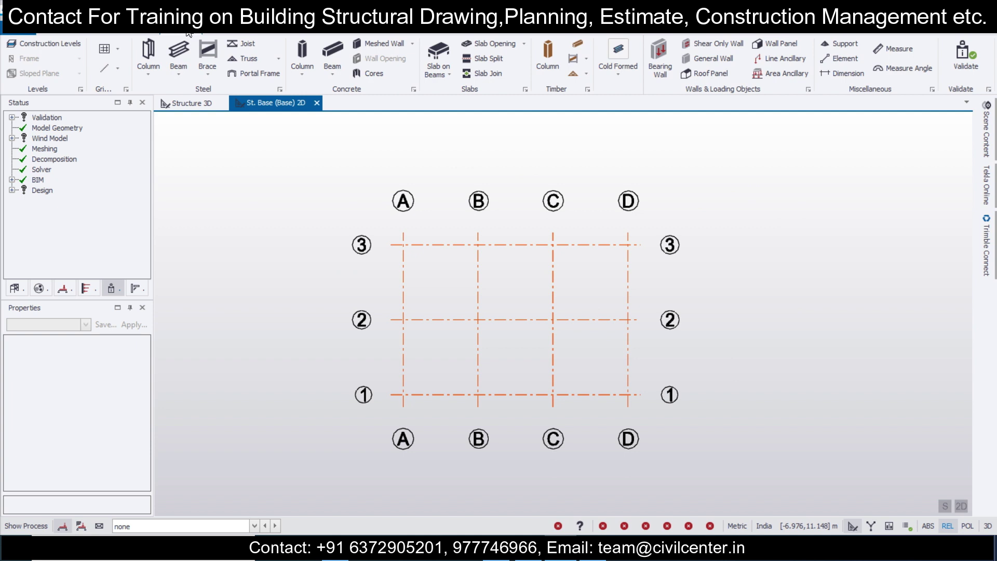
pyautogui.click(147, 76)
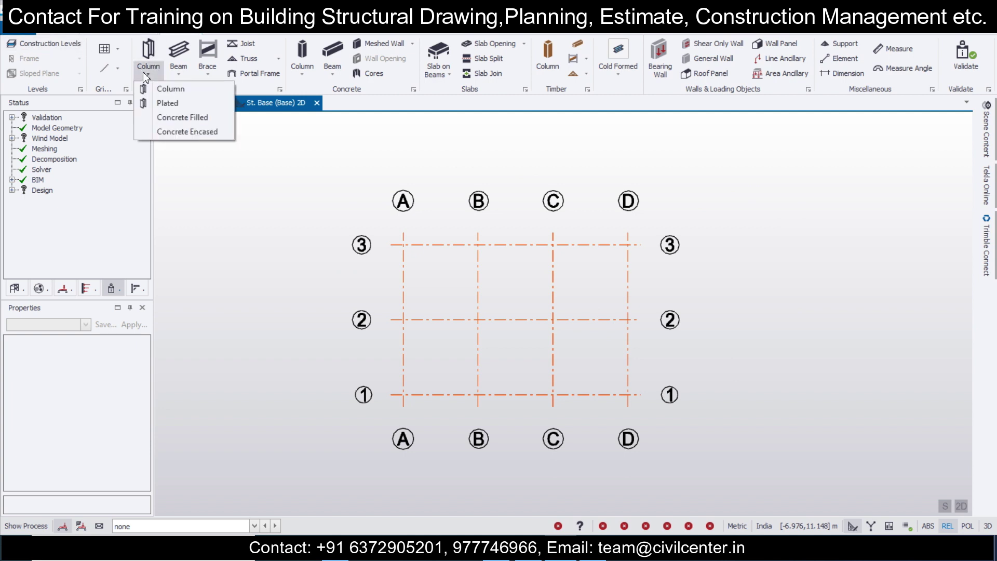
pyautogui.click(164, 93)
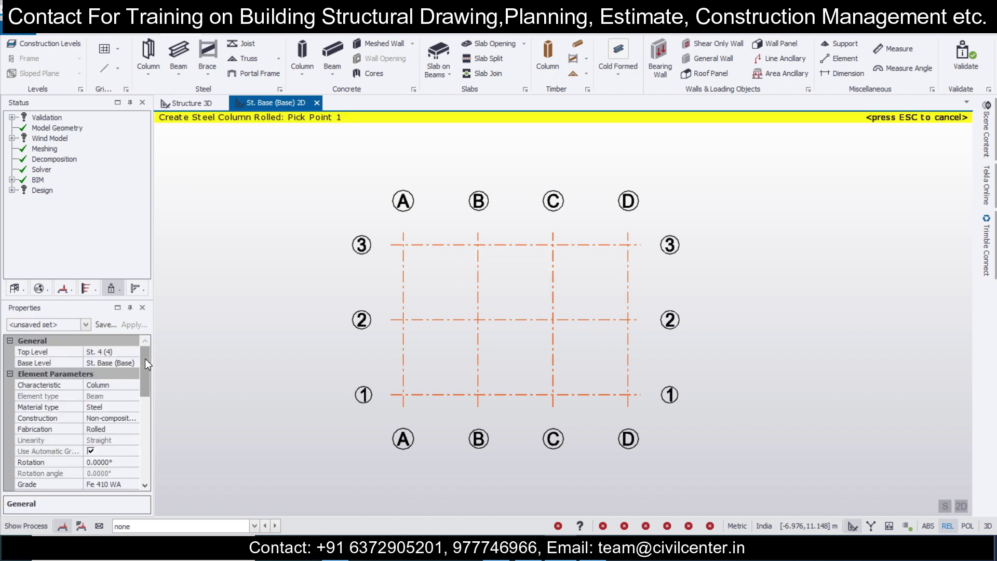
pyautogui.moveTo(147, 363); pyautogui.dragTo(144, 383)
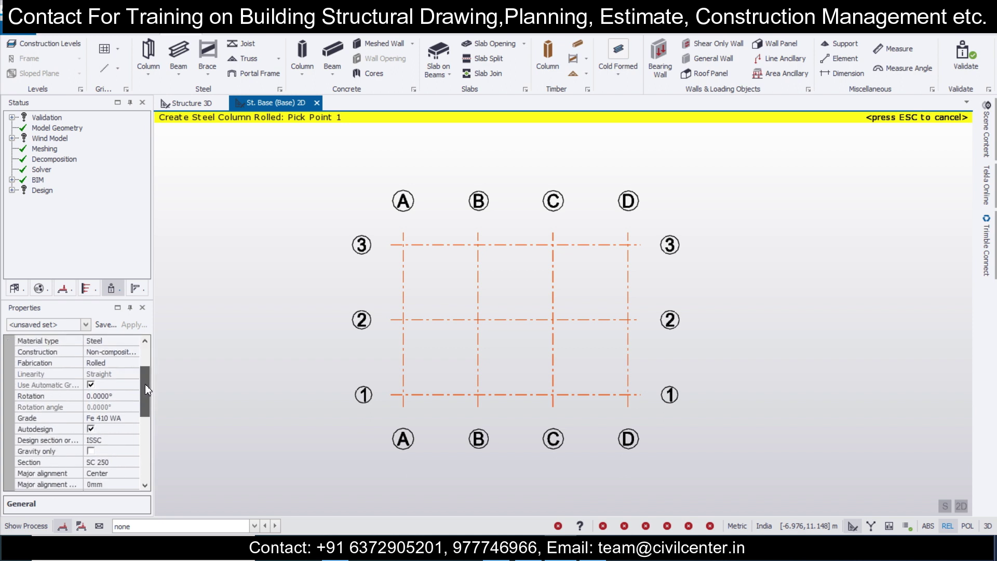
pyautogui.click(127, 419)
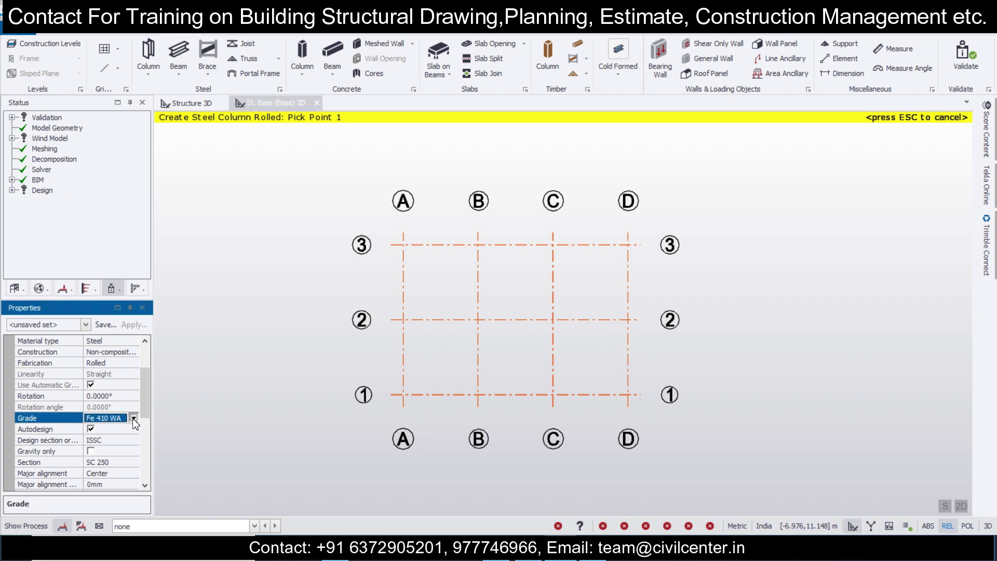
pyautogui.click(133, 418)
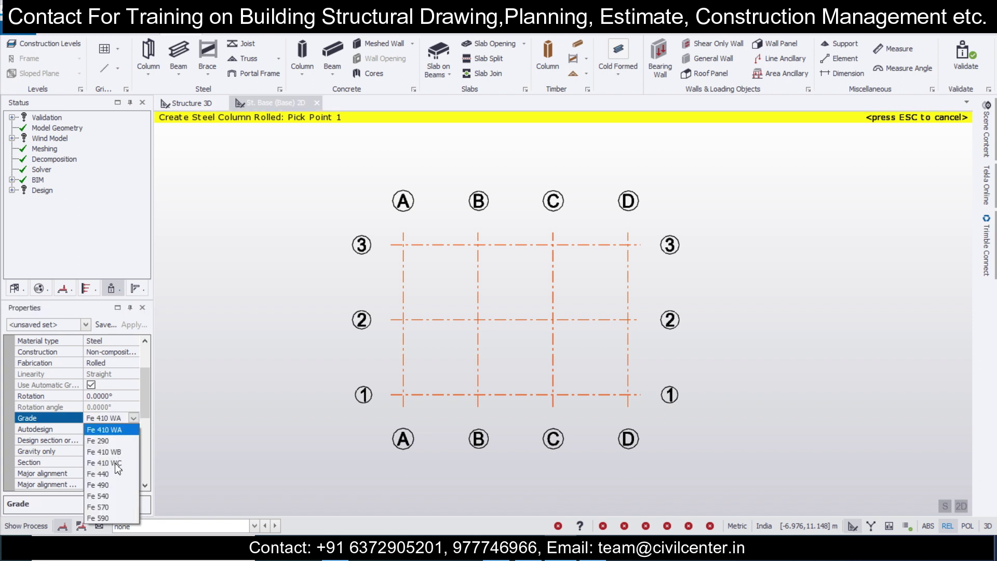
pyautogui.click(114, 486)
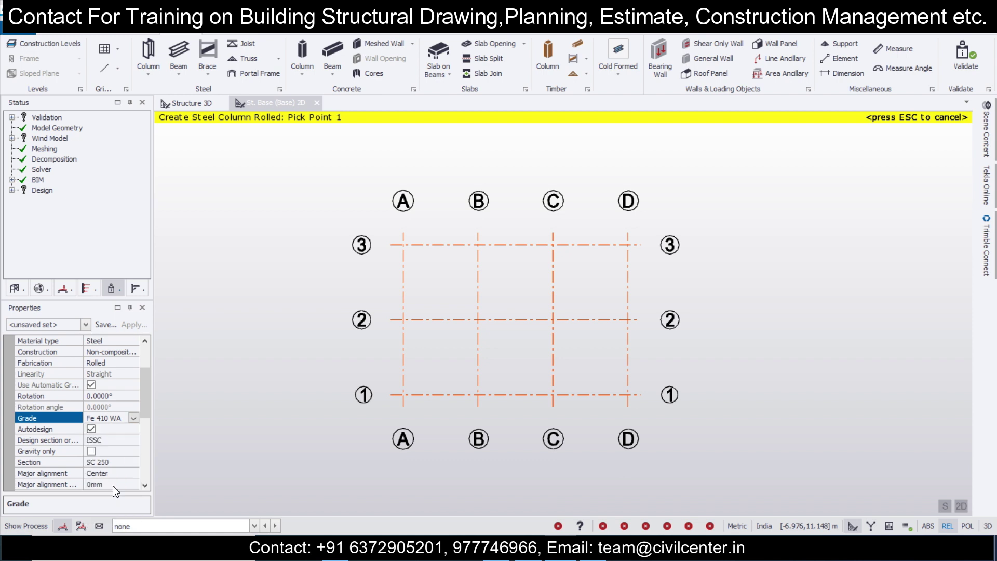
# - Examine the available Indian design section orders for the column and close the list, keeping ISSC
pyautogui.moveTo(143, 405); pyautogui.dragTo(143, 418)
pyautogui.click(134, 397)
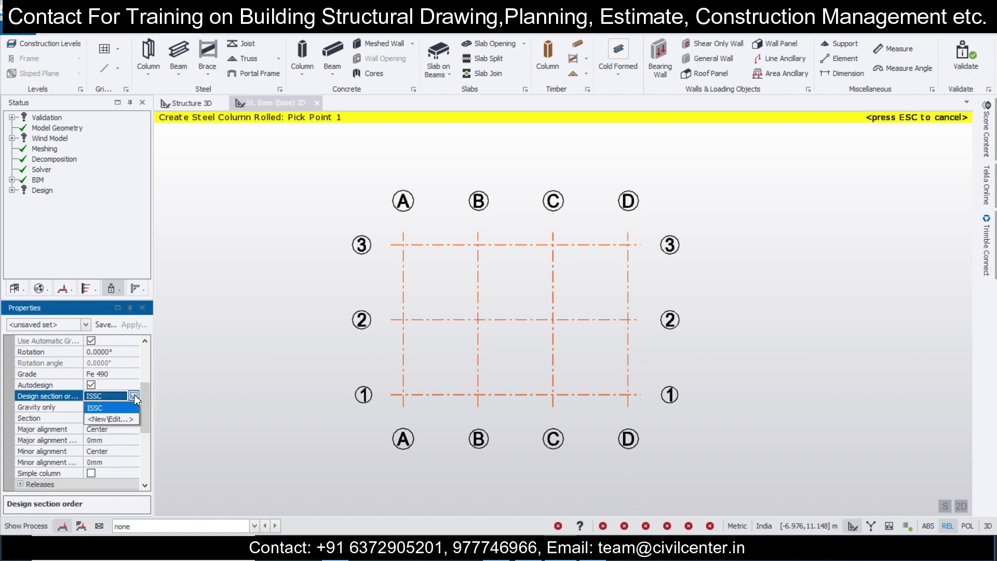
pyautogui.click(134, 397)
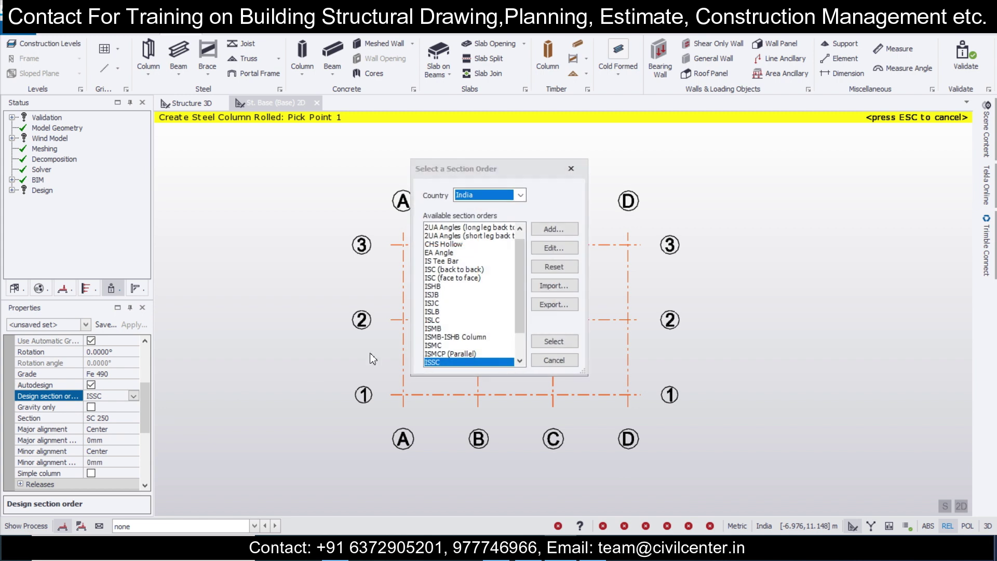
pyautogui.click(571, 168)
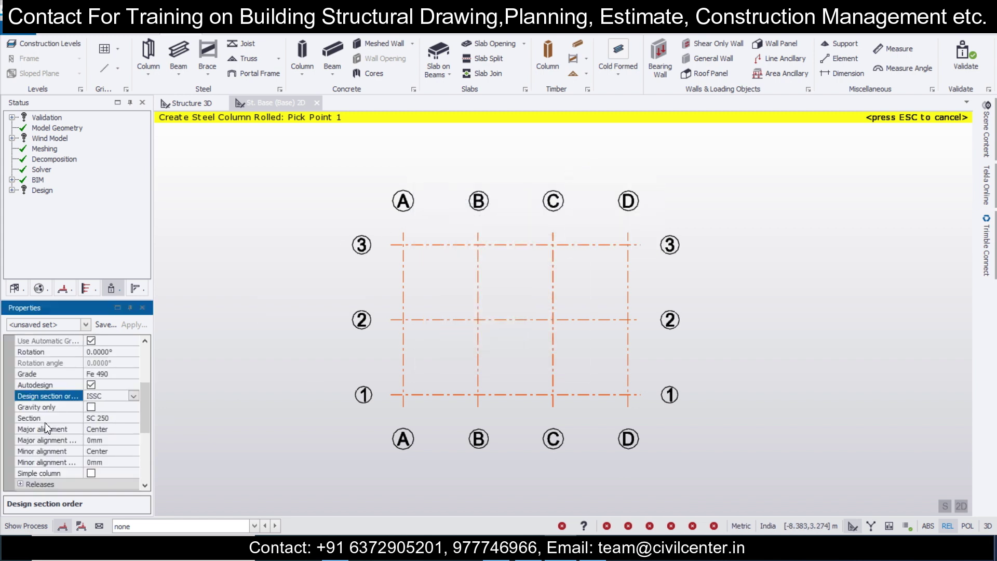
# - Set the column section to the square hollow section SHS 150.0x150.0x5.0
pyautogui.click(119, 419)
pyautogui.click(134, 418)
pyautogui.click(124, 441)
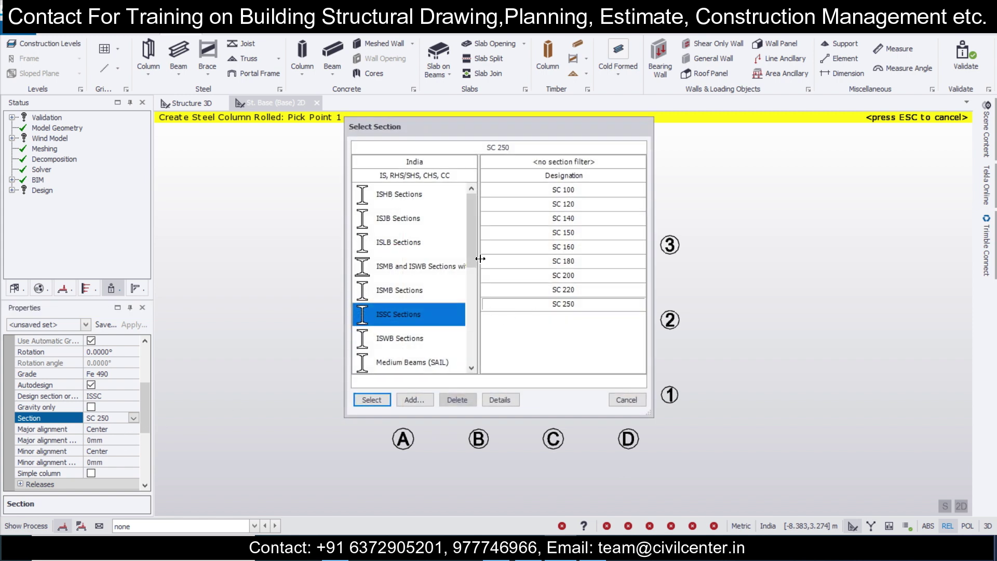
pyautogui.moveTo(475, 250); pyautogui.dragTo(469, 327)
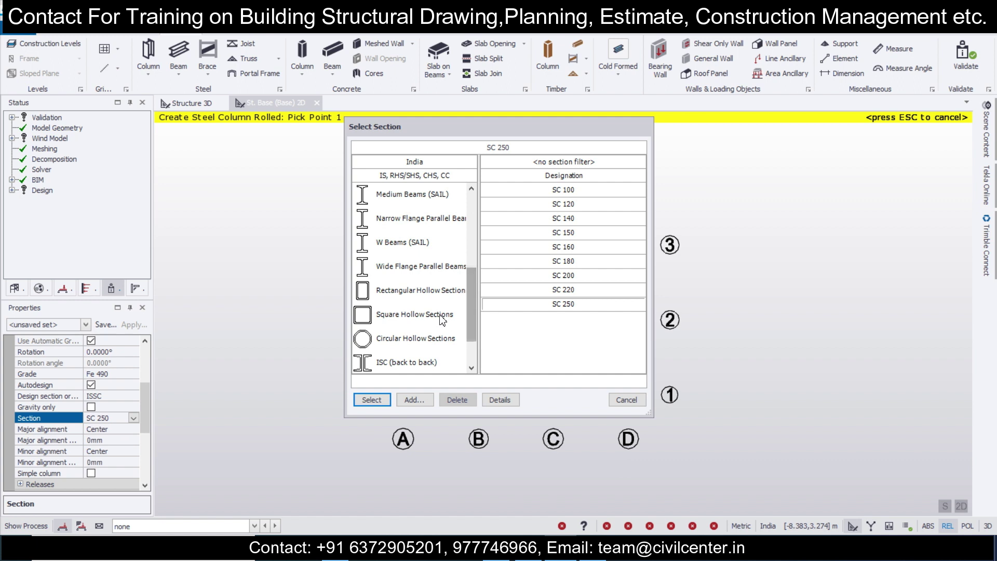
pyautogui.click(440, 317)
pyautogui.scroll(-3, 532, 308)
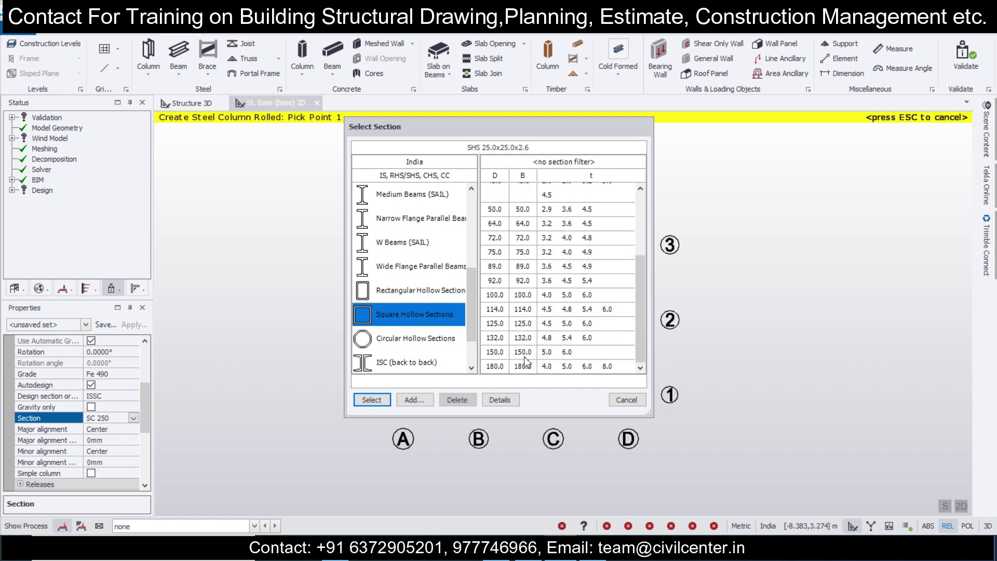
pyautogui.click(498, 353)
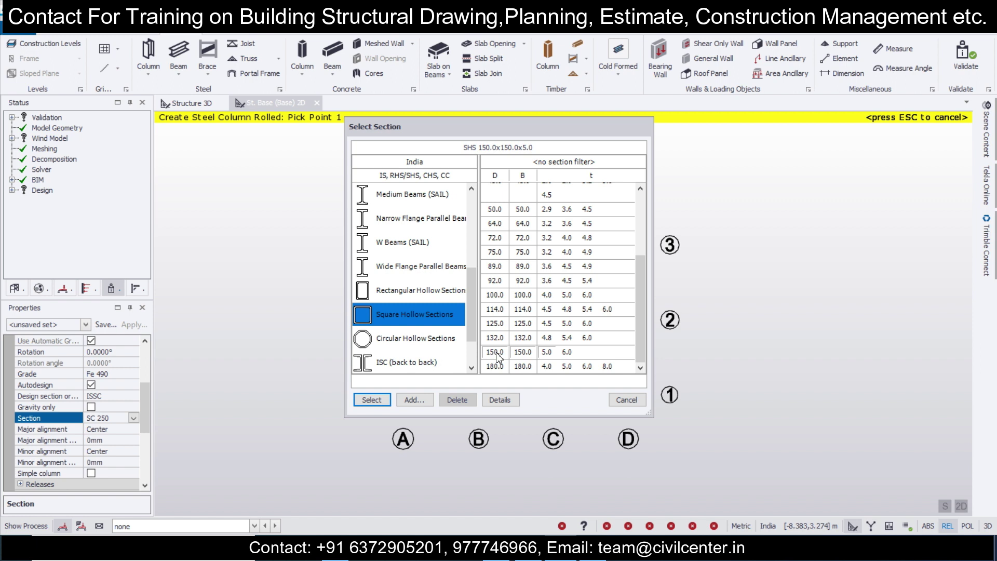
pyautogui.click(372, 399)
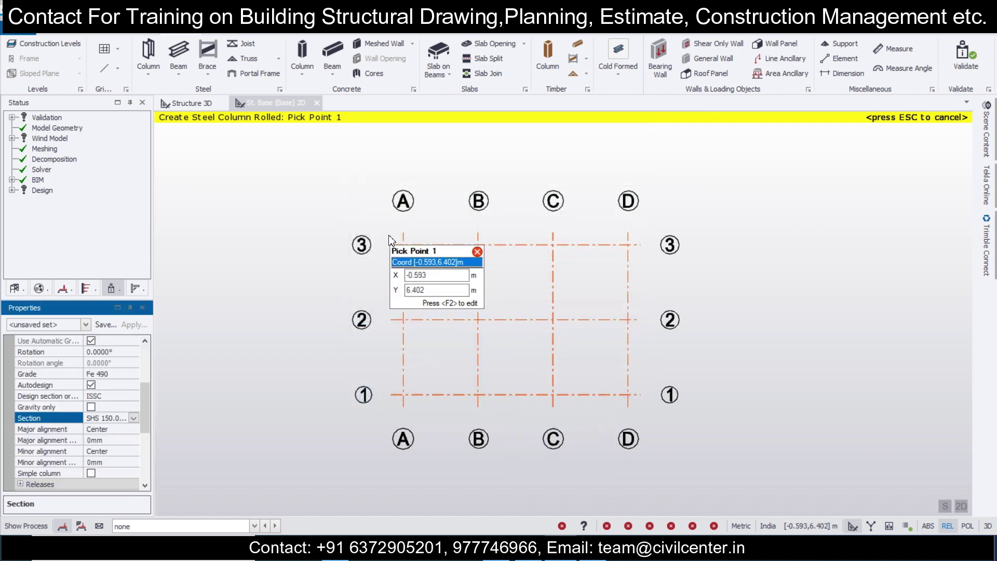
# - Place the steel columns at every grid intersection from A/3 to D/1 and show them in the 3D structure view
pyautogui.click(403, 245)
pyautogui.moveTo(470, 302); pyautogui.dragTo(638, 419)
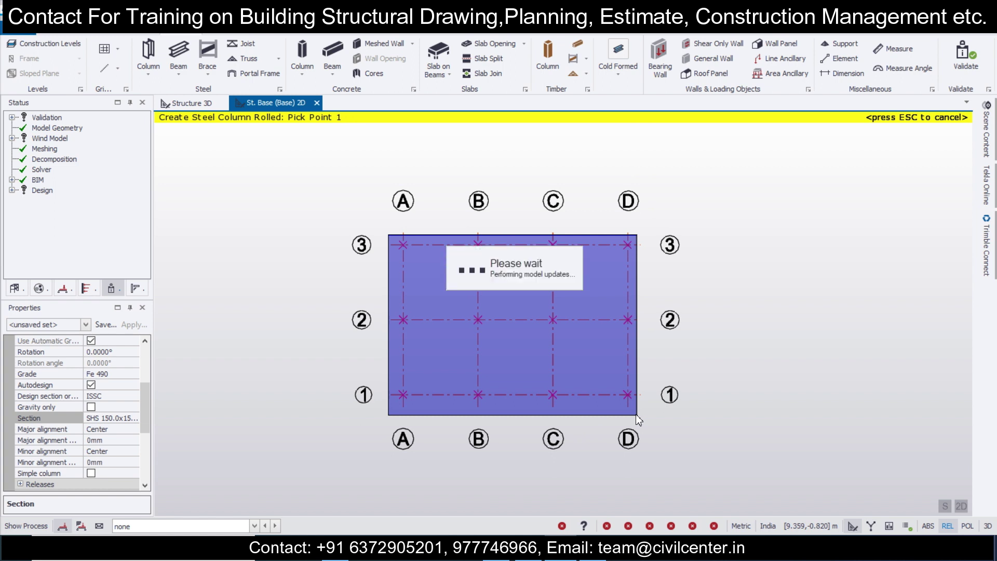
pyautogui.click(192, 103)
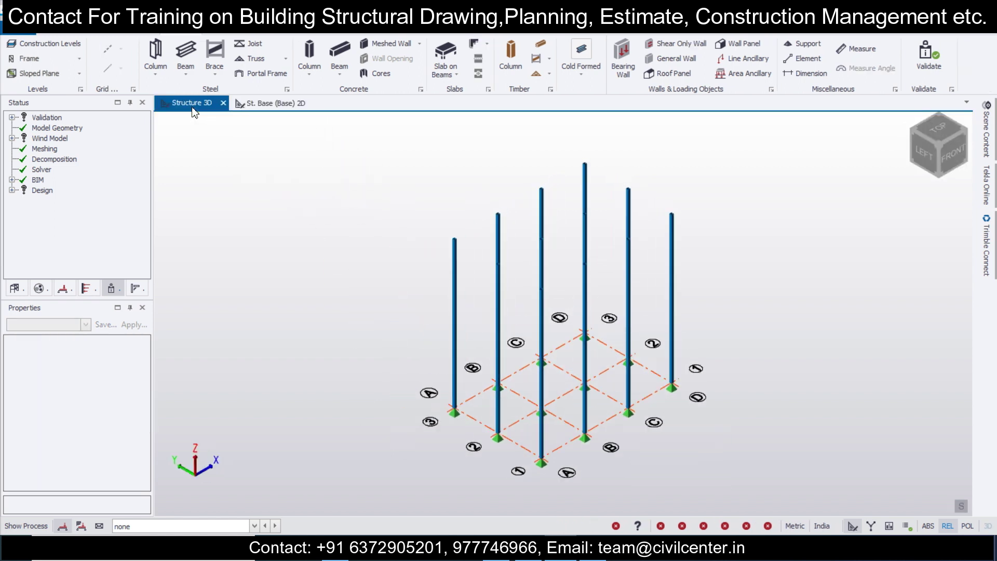
pyautogui.moveTo(706, 423); pyautogui.dragTo(682, 411, button='right')
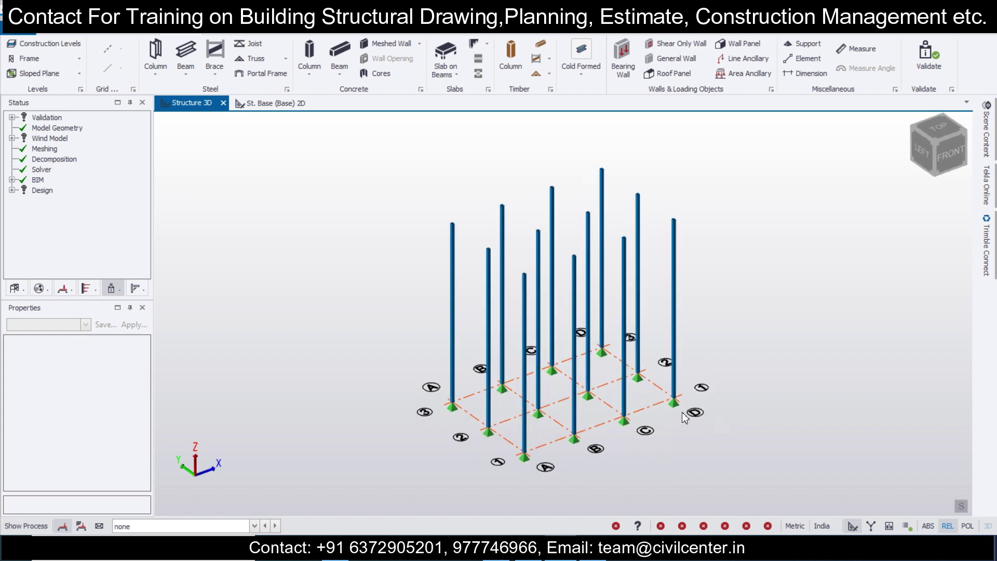
# - Check the elevations and spacings of the construction levels and close the table
pyautogui.click(62, 47)
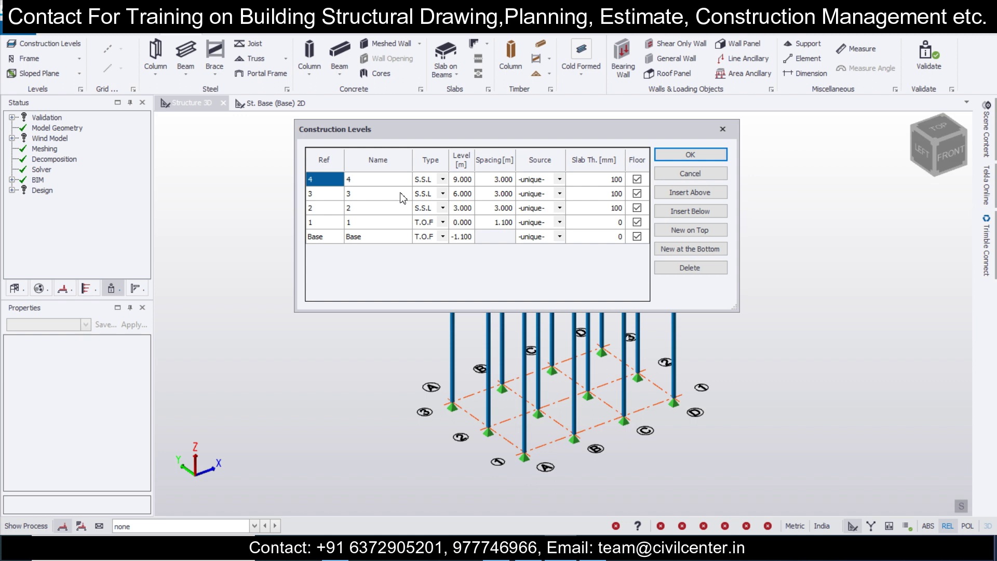
pyautogui.click(690, 155)
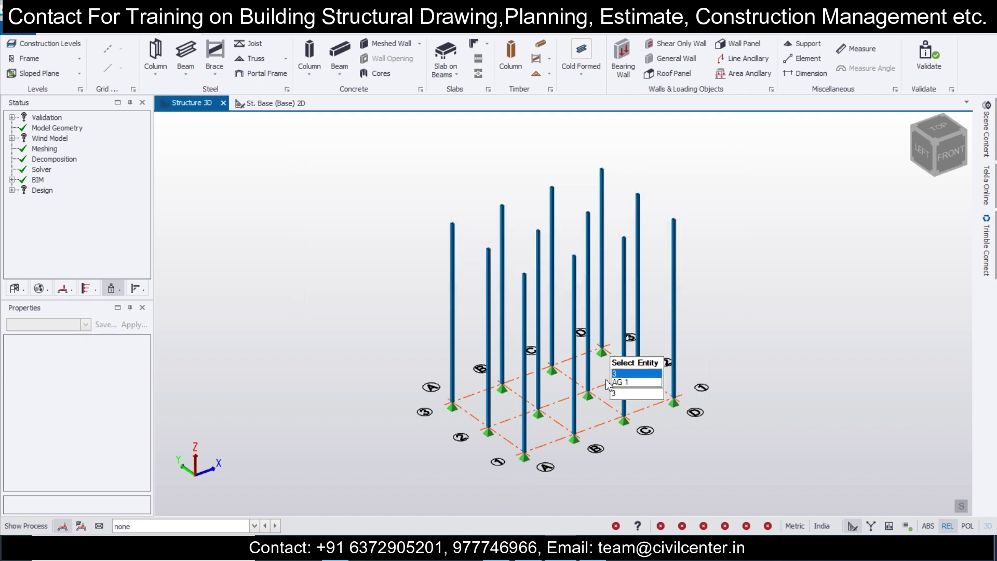
pyautogui.moveTo(650, 435); pyautogui.dragTo(637, 436, button='right')
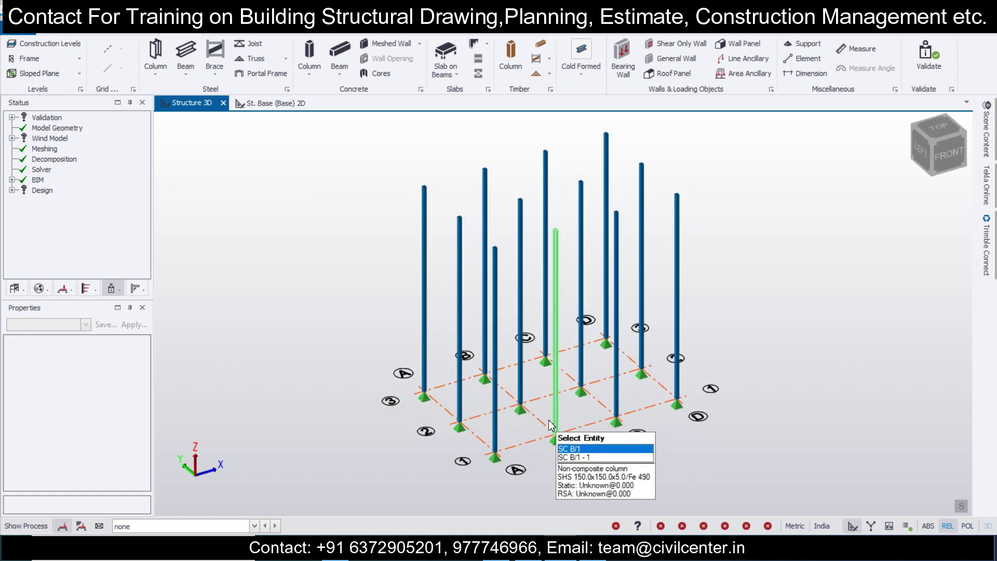
# - Set the top level of the three columns on gridline A to St. 2 (2) at 3.000 m
pyautogui.click(492, 422)
pyautogui.click(460, 399)
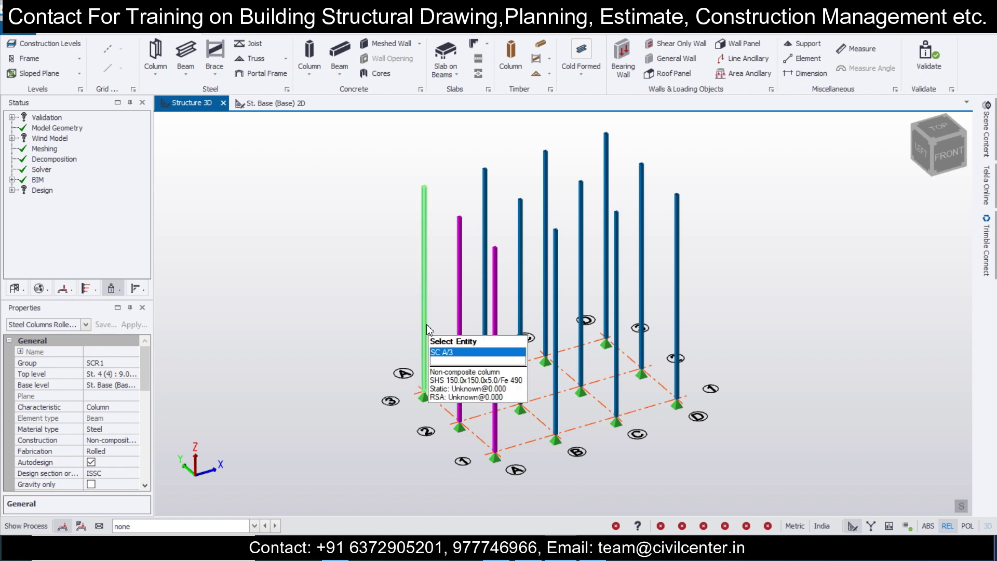
pyautogui.click(426, 326)
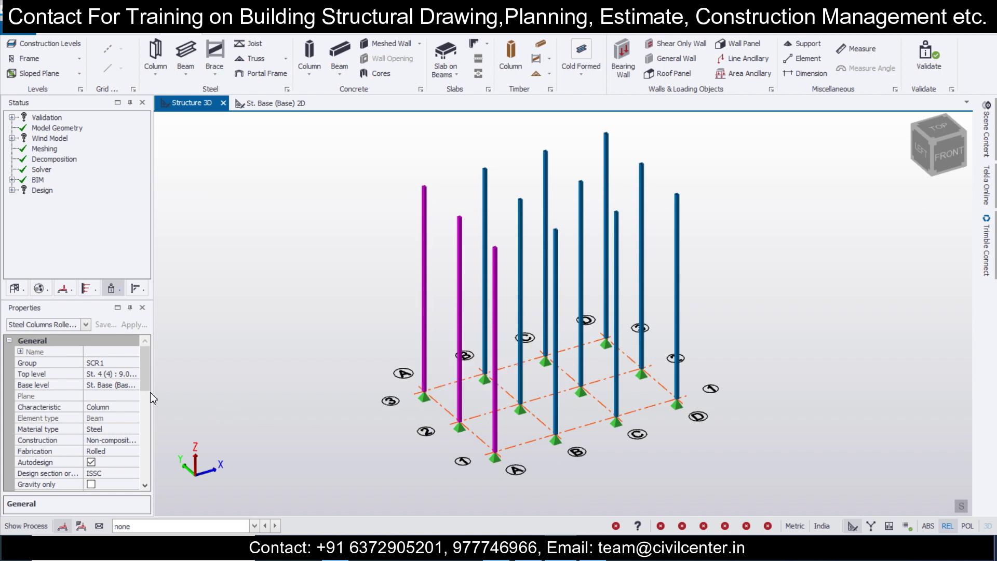
pyautogui.click(124, 374)
pyautogui.click(134, 374)
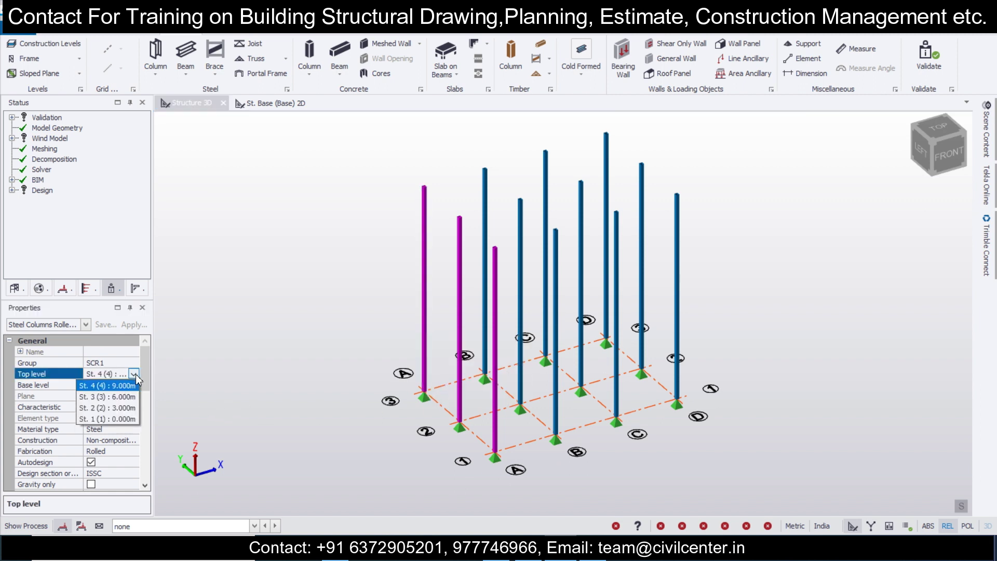
pyautogui.click(132, 408)
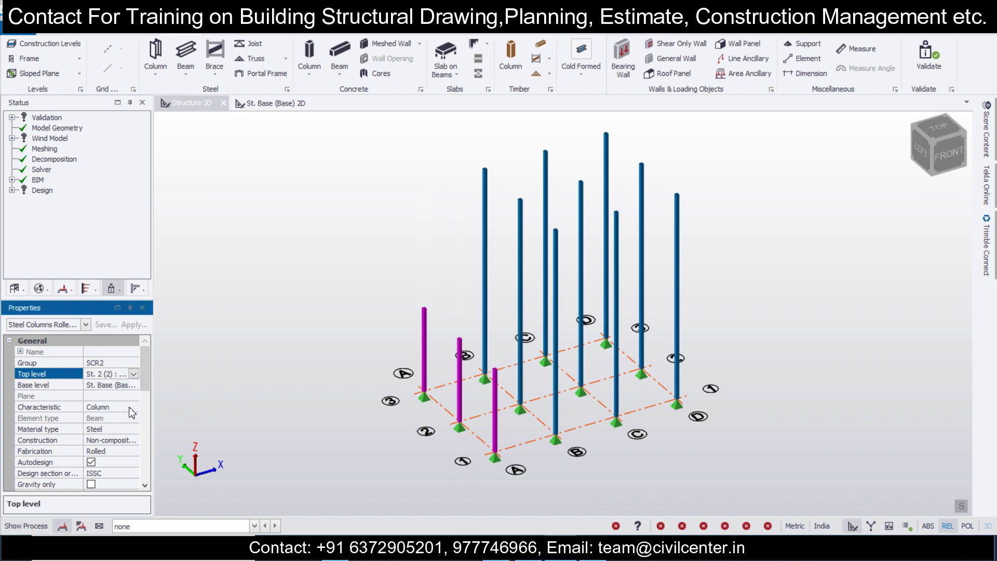
pyautogui.moveTo(363, 405); pyautogui.dragTo(296, 406, button='right')
pyautogui.moveTo(295, 406); pyautogui.dragTo(373, 402, button='middle')
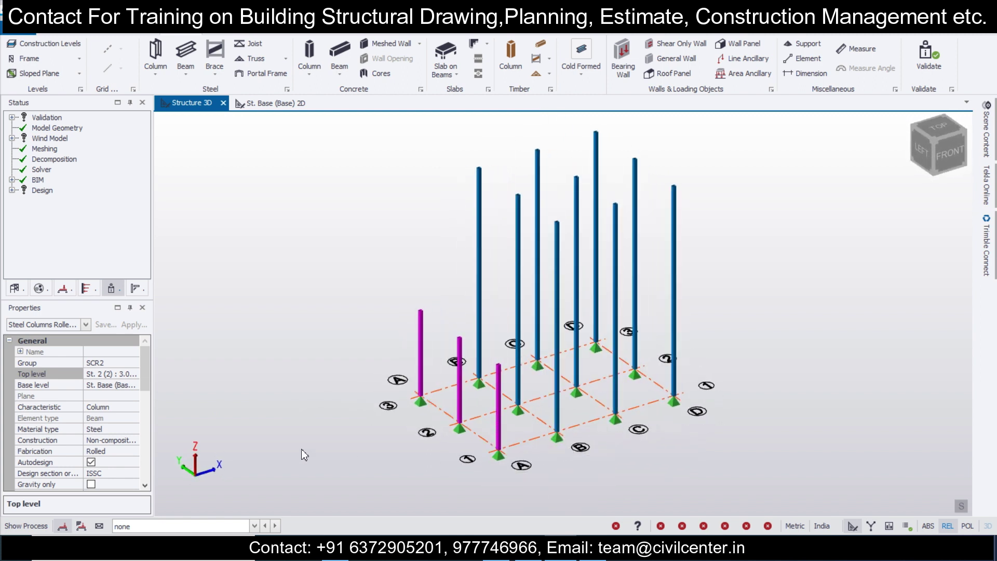
# - Review the top level choices for the selected gridline A columns and keep St. 2 (2) at 3.000 m
pyautogui.click(129, 375)
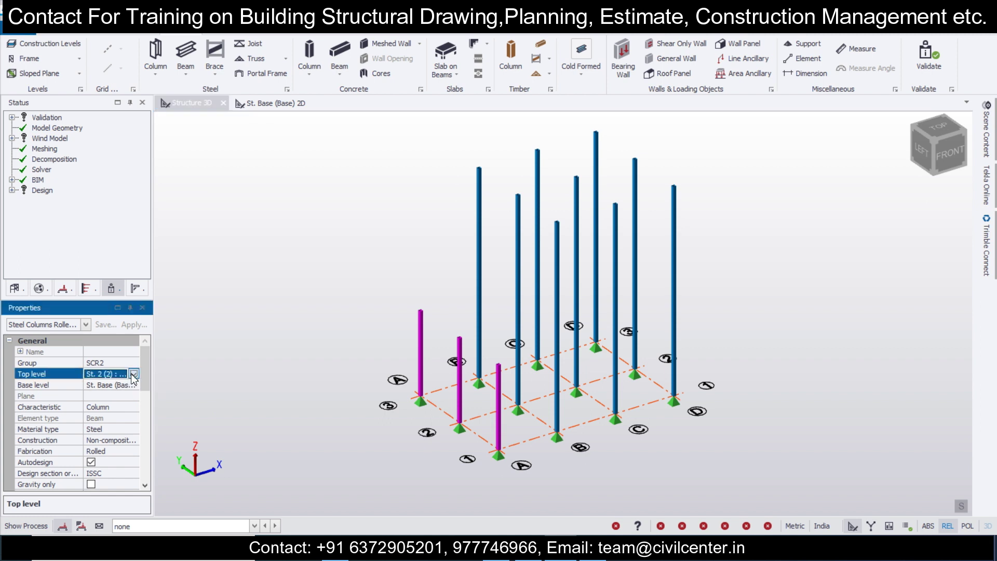
pyautogui.click(134, 374)
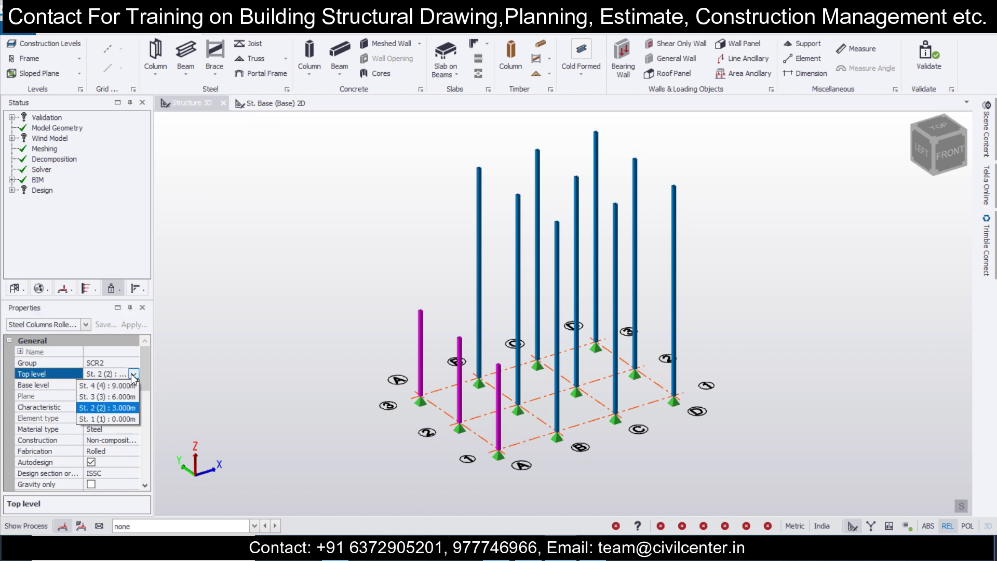
pyautogui.click(119, 409)
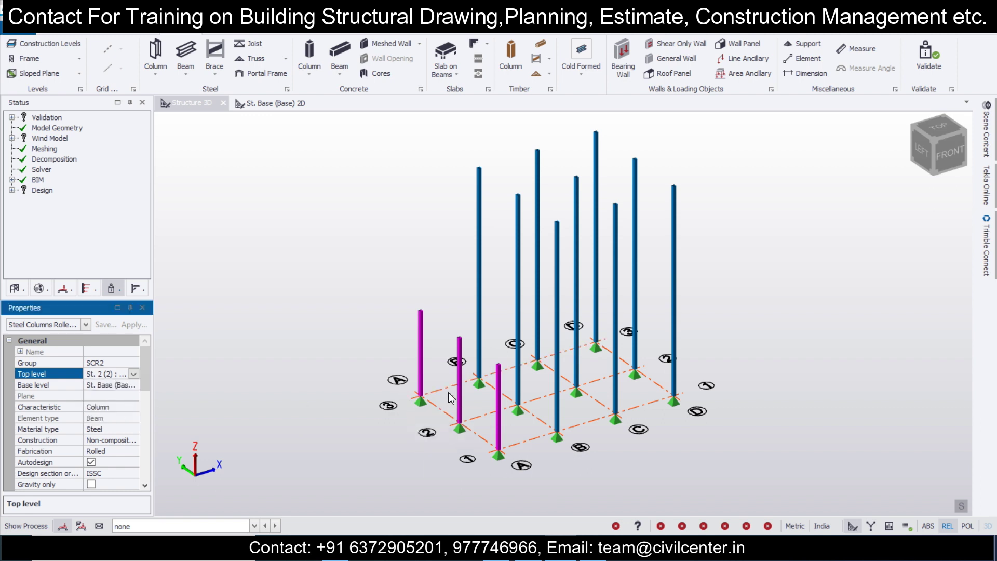
# - Inspect the shortened gridline A columns in the 3D view and compare them with the construction levels table
pyautogui.moveTo(565, 400); pyautogui.dragTo(522, 370, button='right')
pyautogui.moveTo(522, 370); pyautogui.dragTo(514, 322, button='middle')
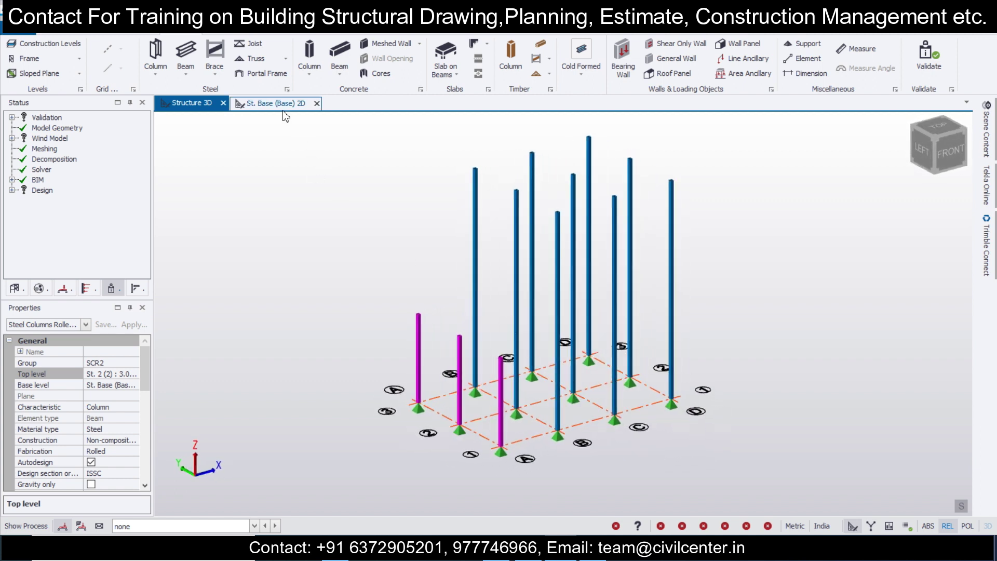
pyautogui.click(71, 46)
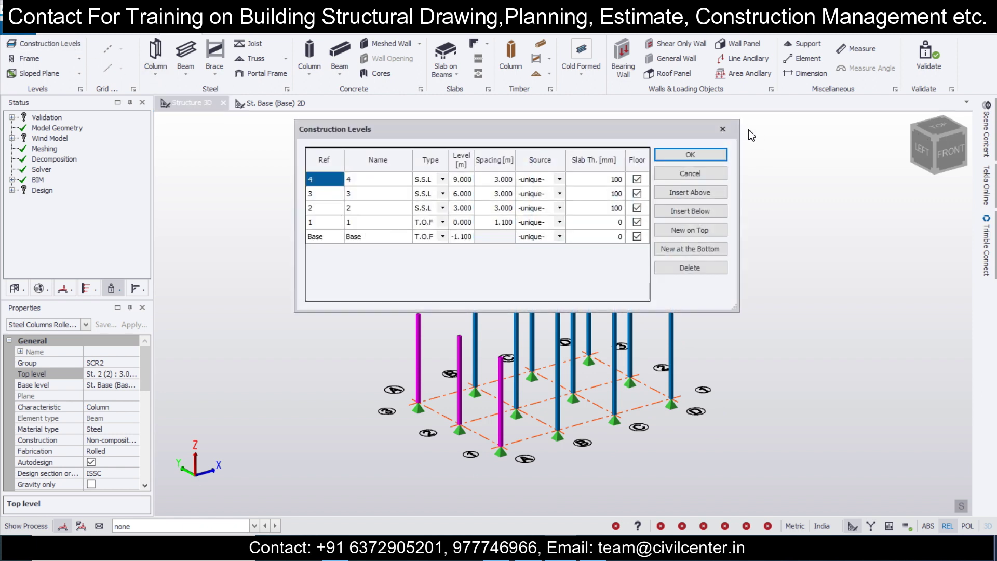
pyautogui.click(722, 129)
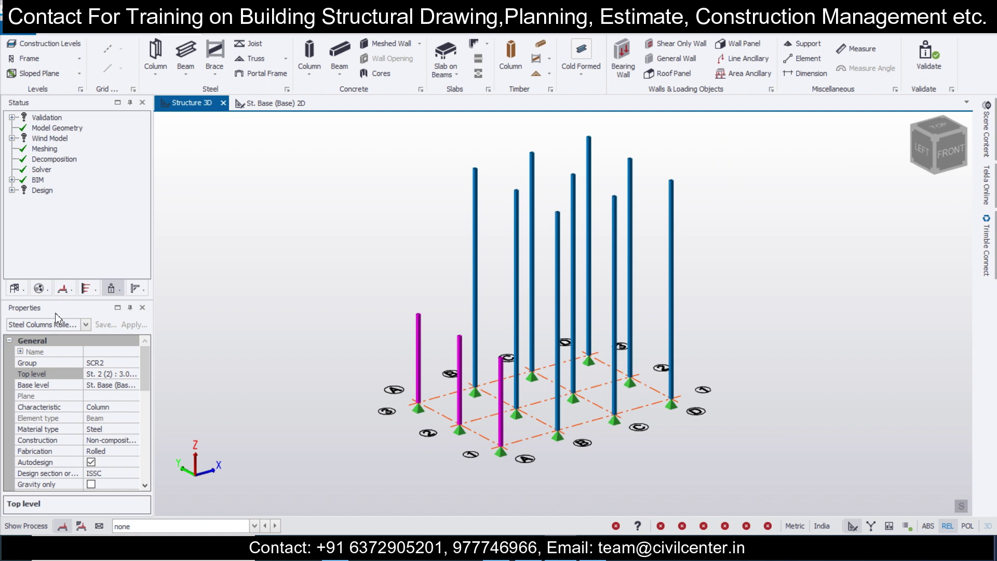
# - Expand the levels in the structure tree and open the 2D plan of St. 1 (1)
pyautogui.click(14, 291)
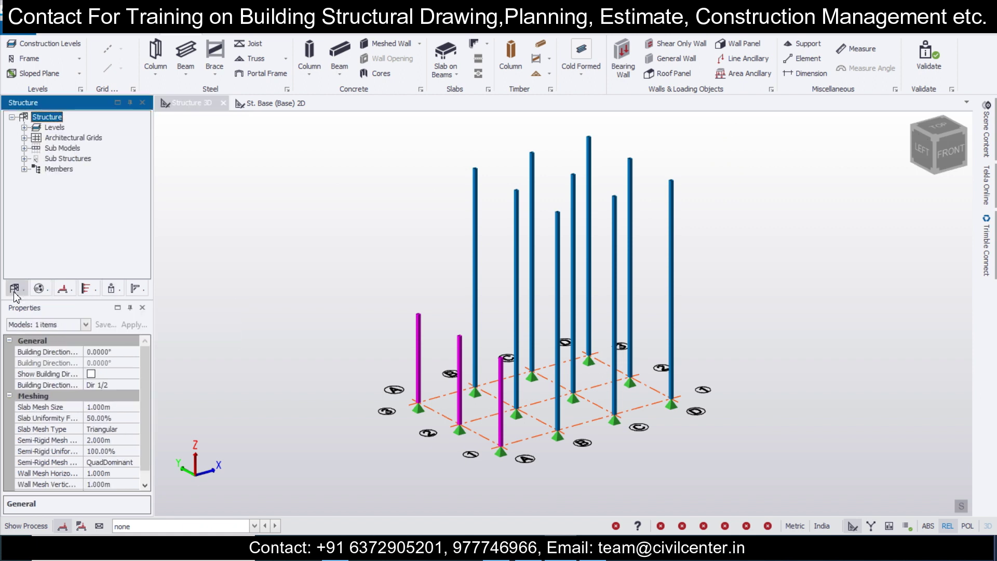
pyautogui.click(24, 127)
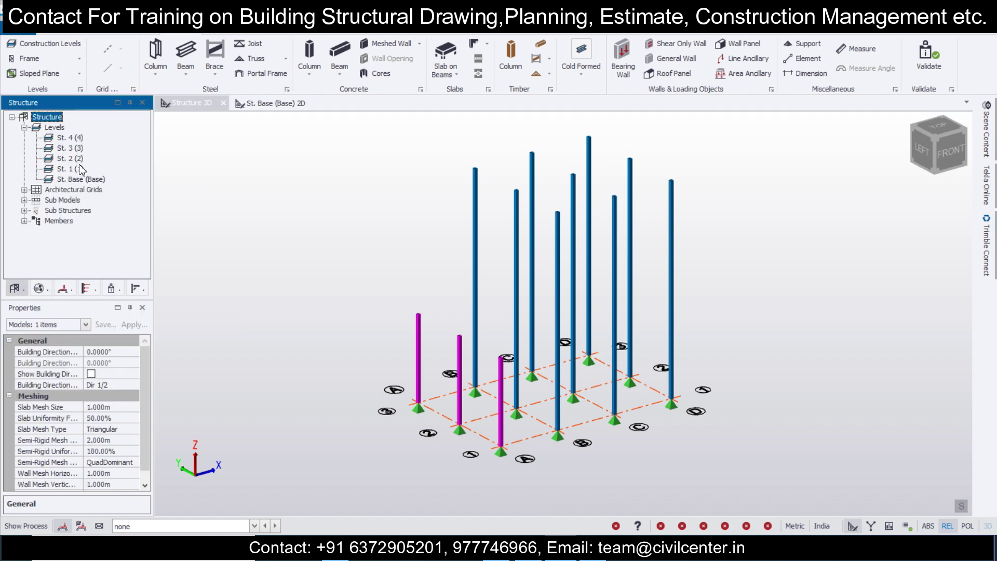
pyautogui.doubleClick(74, 171)
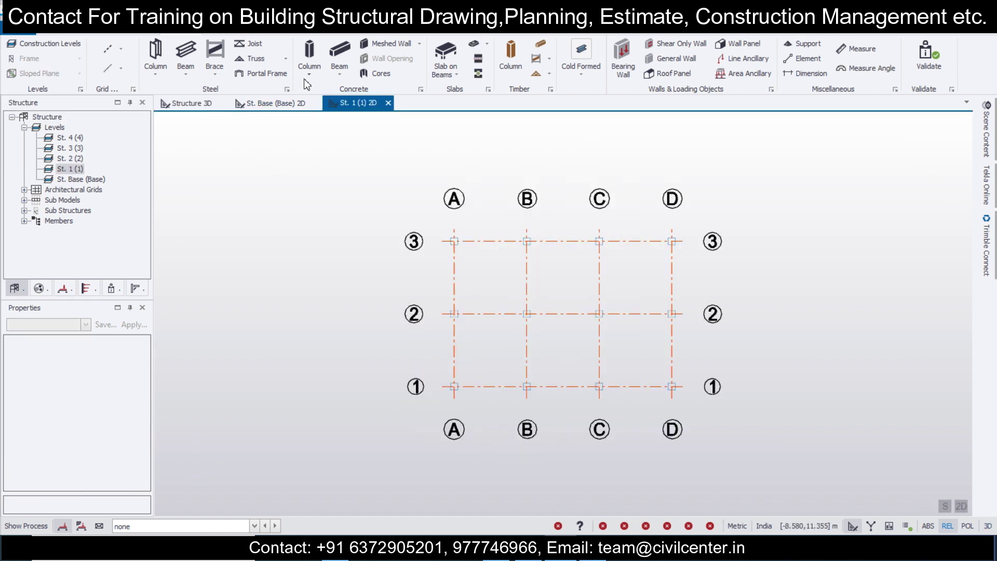
# - Start a cast-in-place concrete beam and set its rectangular section to 250 mm breadth and 350 mm depth
pyautogui.click(340, 50)
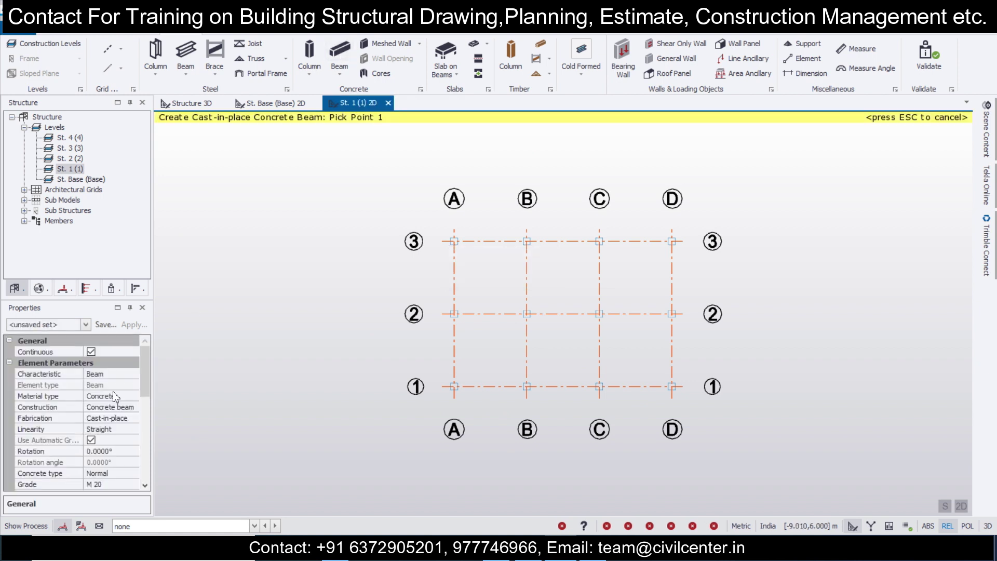
pyautogui.moveTo(142, 358); pyautogui.dragTo(145, 398)
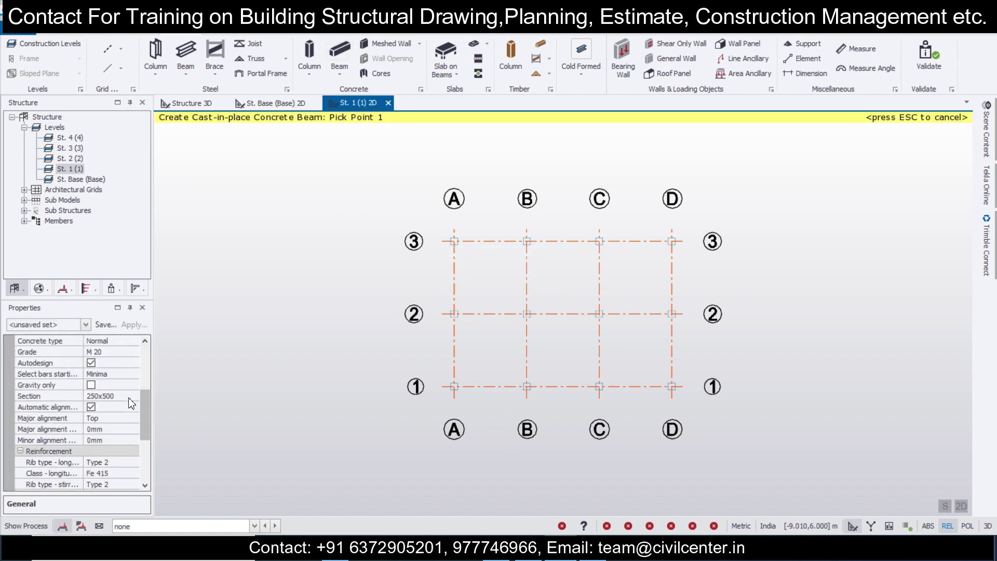
pyautogui.click(134, 399)
pyautogui.click(134, 397)
pyautogui.click(123, 419)
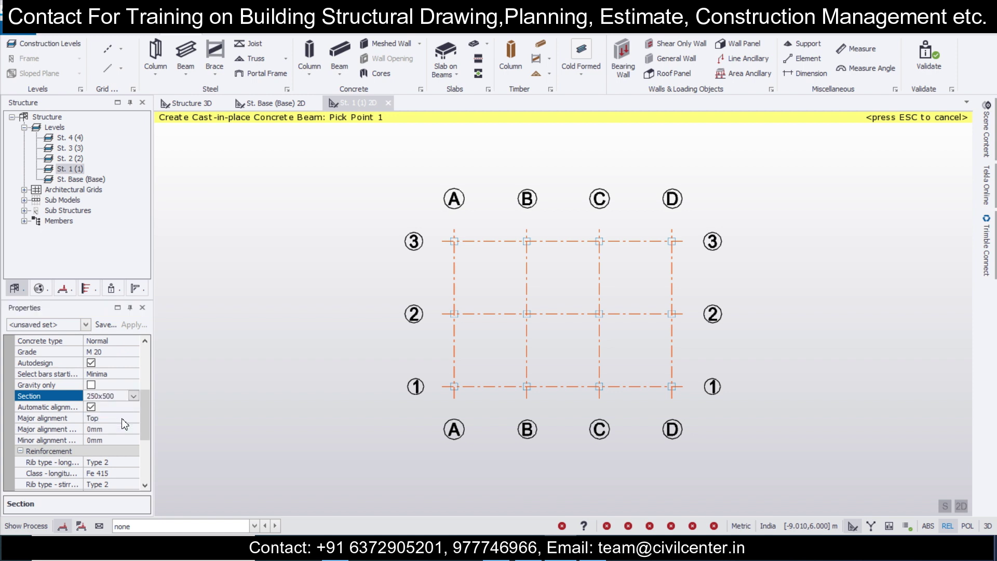
pyautogui.moveTo(750, 237); pyautogui.dragTo(507, 263)
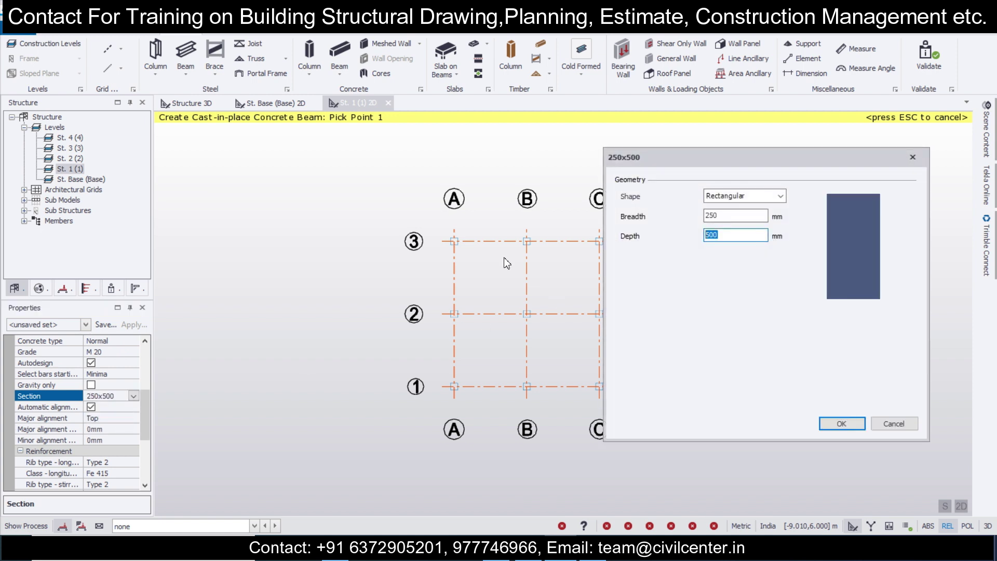
pyautogui.write('350')
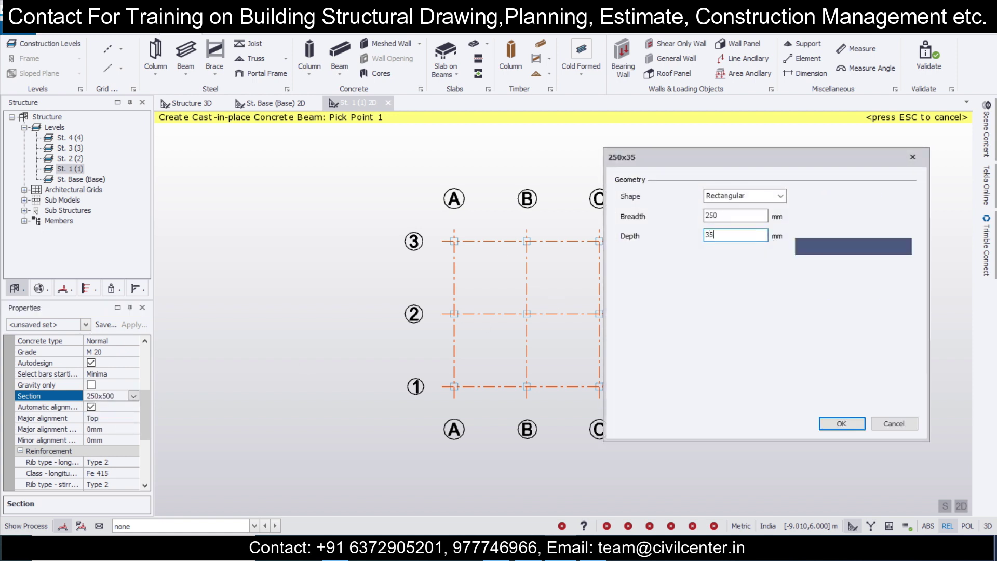
pyautogui.click(826, 424)
# - Set the concrete beam's longitudinal and stirrup reinforcement classes to Fe 500
pyautogui.scroll(-2, 139, 419)
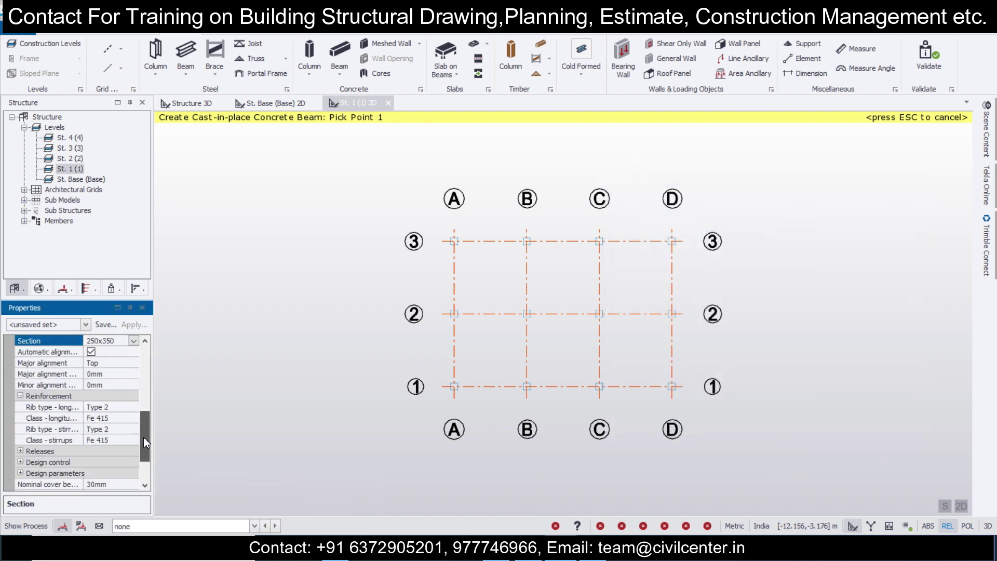
pyautogui.click(133, 407)
pyautogui.click(133, 407)
pyautogui.click(131, 430)
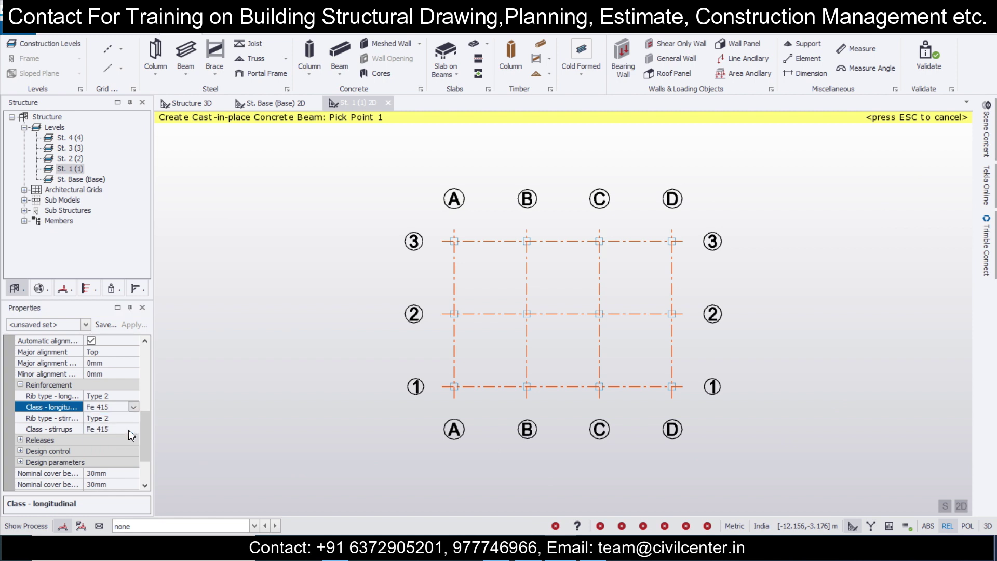
pyautogui.click(136, 429)
pyautogui.click(134, 429)
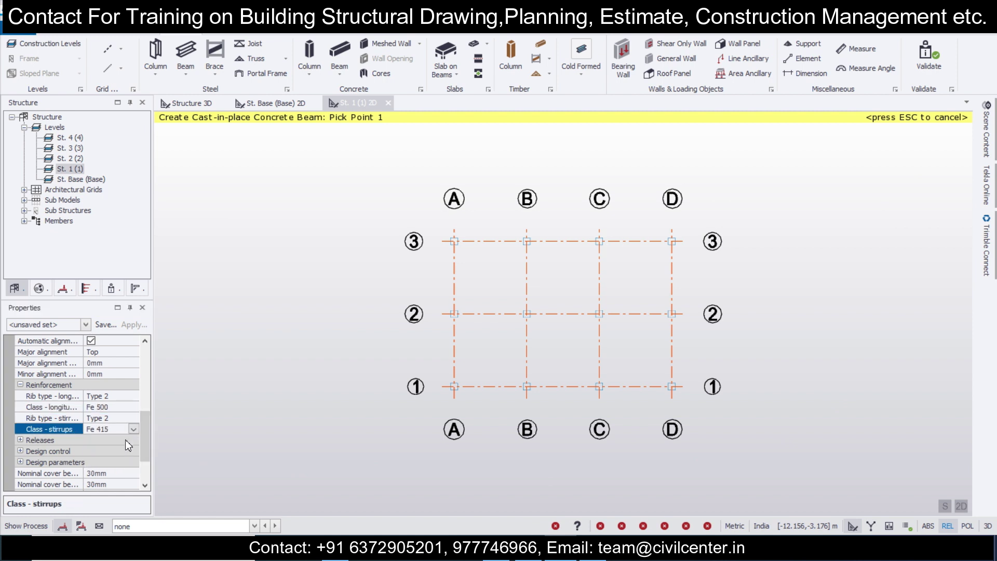
pyautogui.click(98, 441)
pyautogui.scroll(-2, 142, 435)
# - Place the concrete beams along all gridlines from A/3 to D/1 on St. 1 (1) and inspect them in the 3D structure view
pyautogui.moveTo(436, 216); pyautogui.dragTo(706, 417)
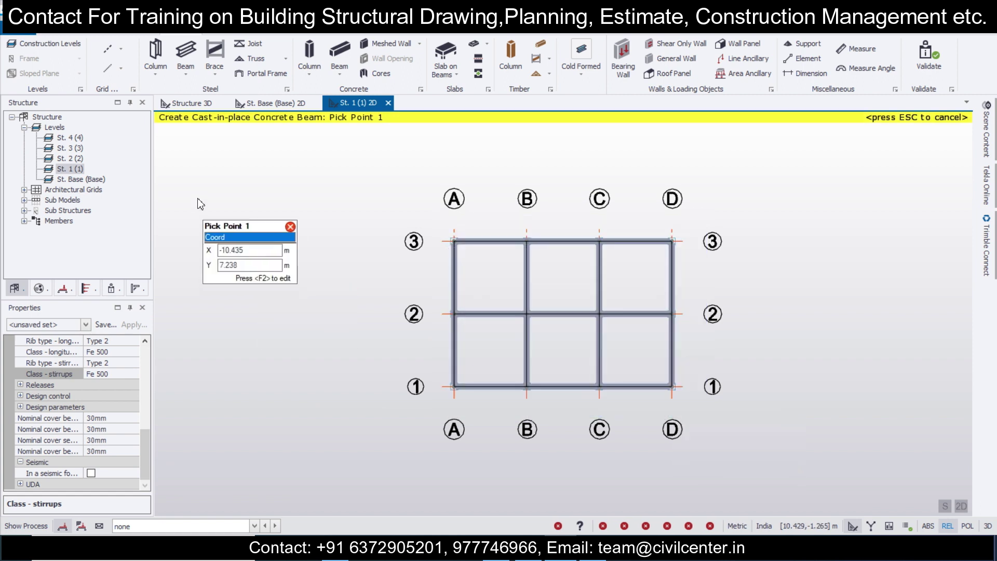
pyautogui.click(187, 103)
pyautogui.moveTo(747, 399); pyautogui.dragTo(788, 385, button='right')
pyautogui.moveTo(789, 385); pyautogui.dragTo(715, 394, button='middle')
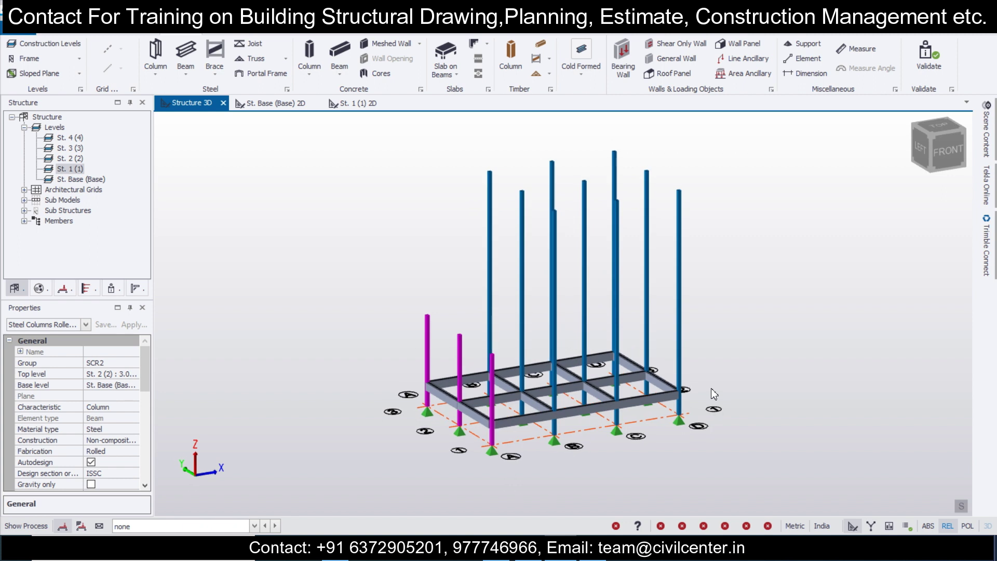
pyautogui.click(362, 105)
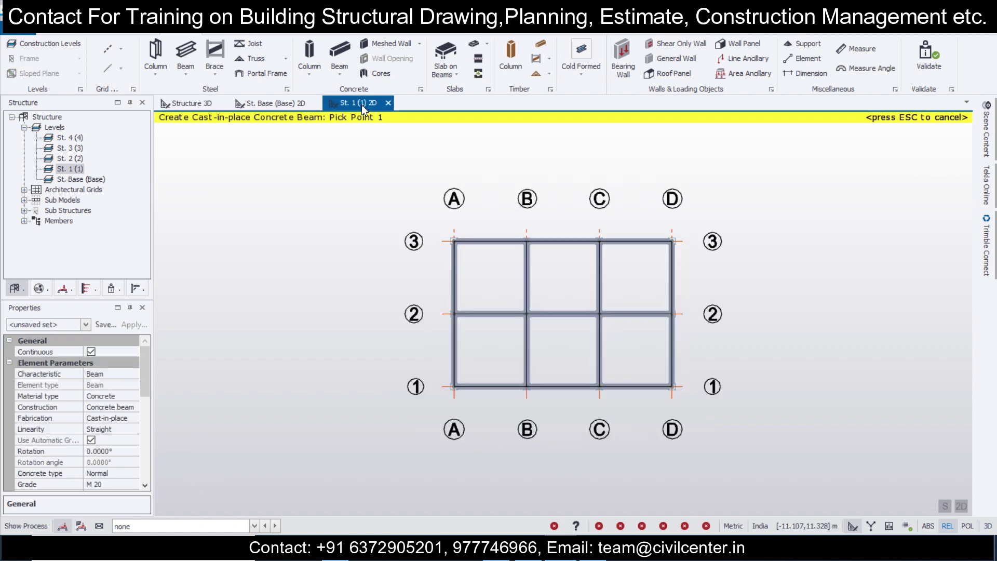
pyautogui.click(178, 108)
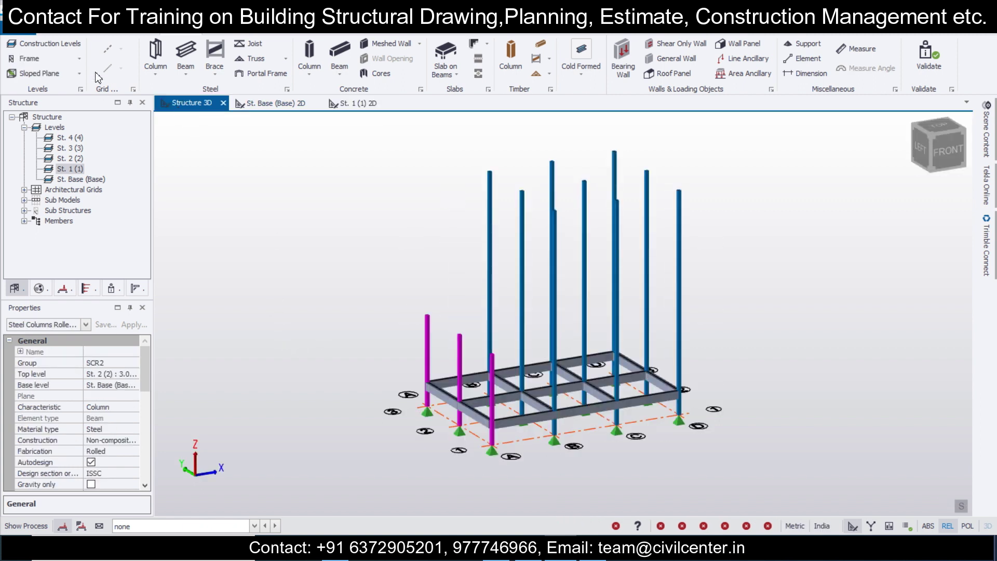
# - Set the source of construction level 2 to level 1 so that its beams are copied, and apply it
pyautogui.click(47, 44)
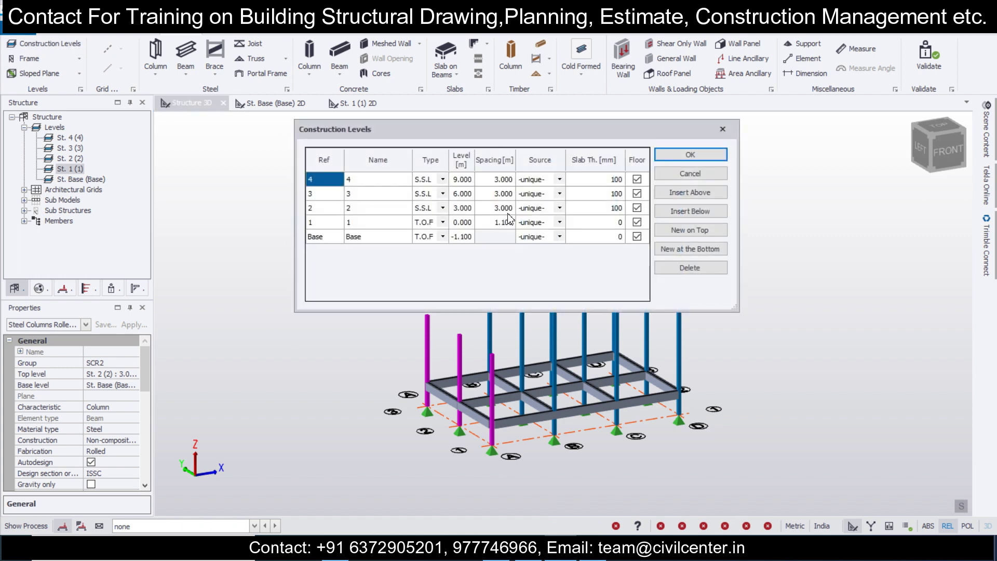
pyautogui.click(560, 208)
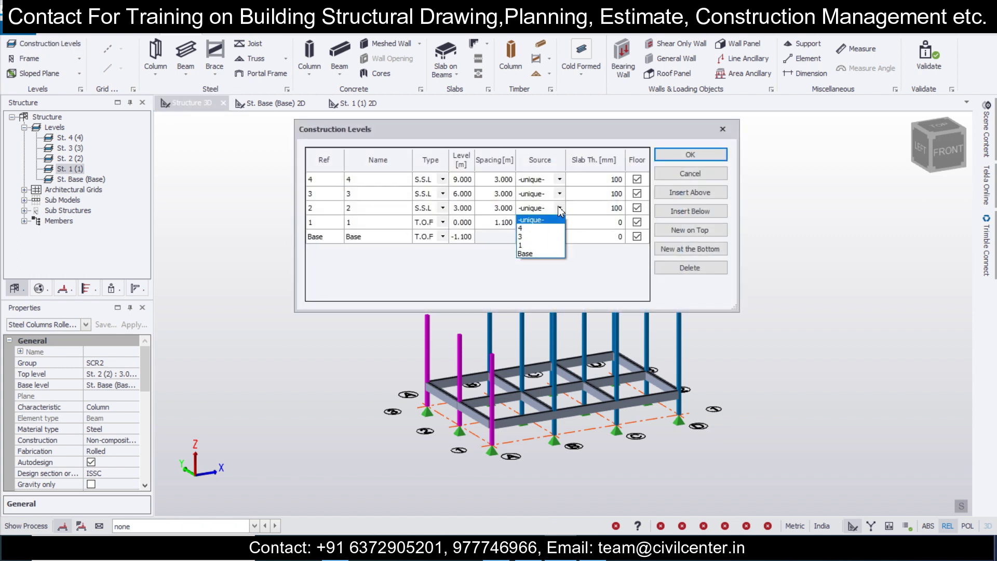
pyautogui.click(559, 244)
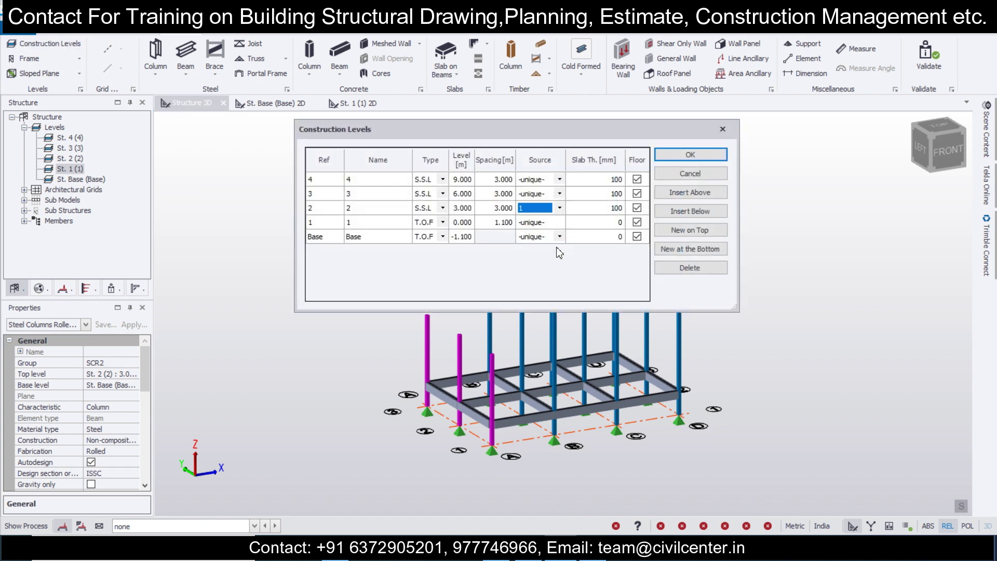
pyautogui.click(690, 155)
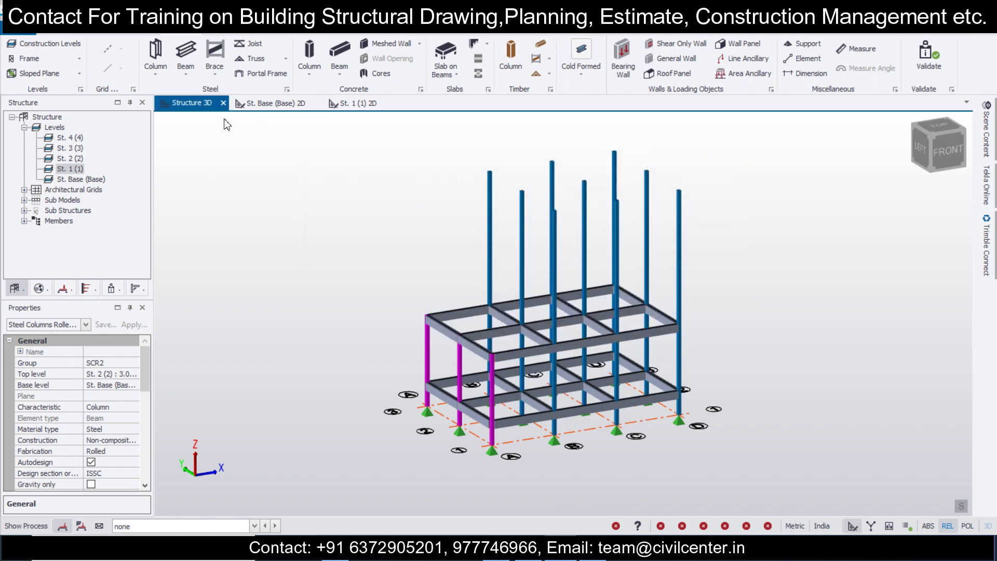
# - Set the source of construction level 2 to -unique- and apply the level table
pyautogui.click(45, 43)
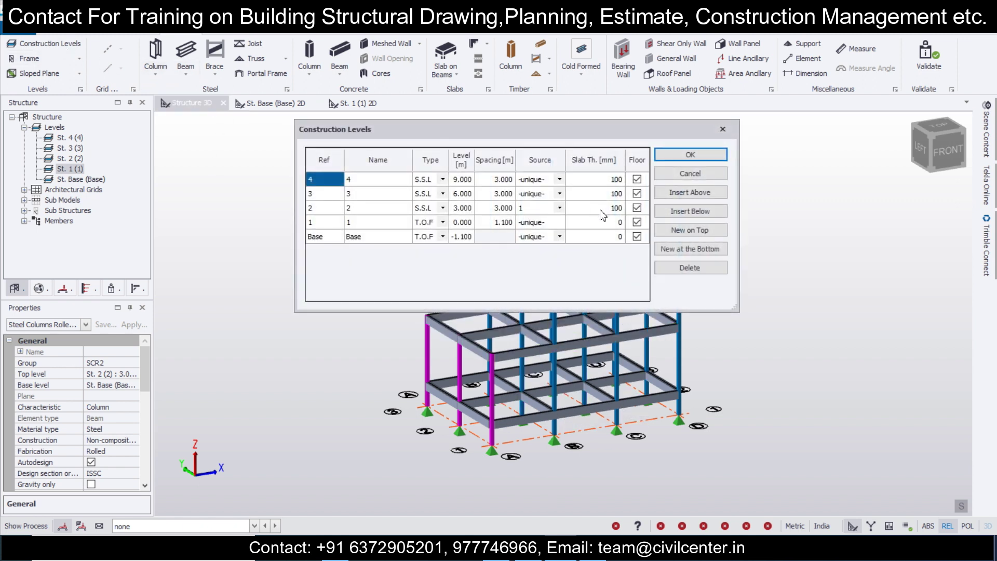
pyautogui.click(560, 208)
pyautogui.click(540, 214)
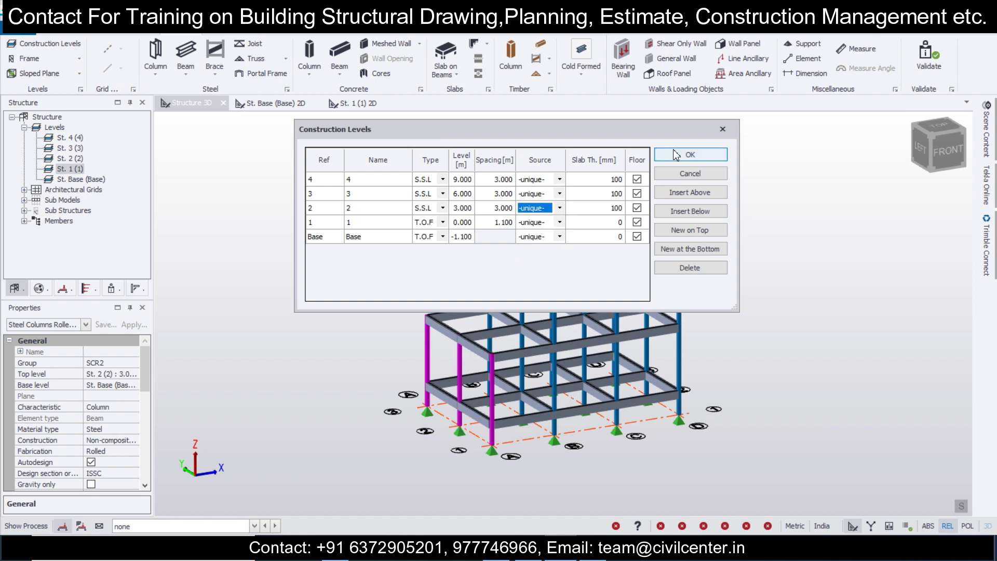
pyautogui.click(678, 159)
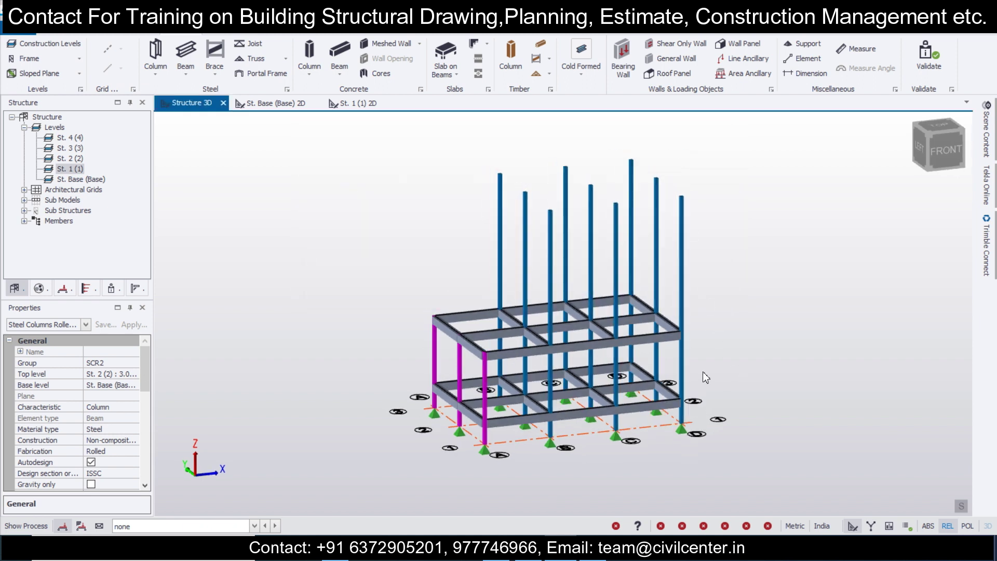
# - Clear the column selection and open the 2D plans of St. 2 (2) and St. 3 (3)
pyautogui.moveTo(550, 382); pyautogui.dragTo(721, 378, button='right')
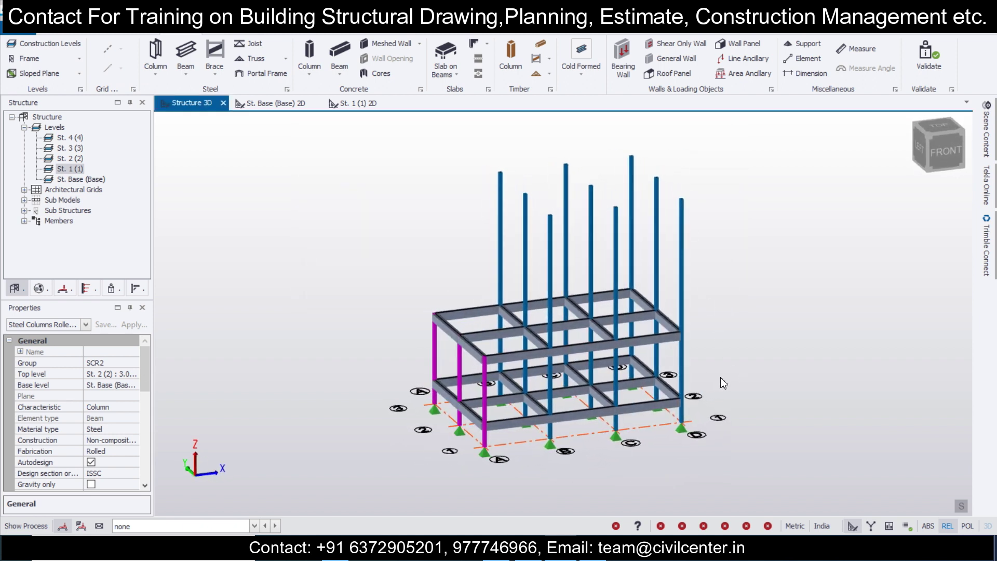
pyautogui.scroll(2, 709, 359)
pyautogui.moveTo(712, 365); pyautogui.dragTo(661, 369, button='middle')
pyautogui.press('Escape')
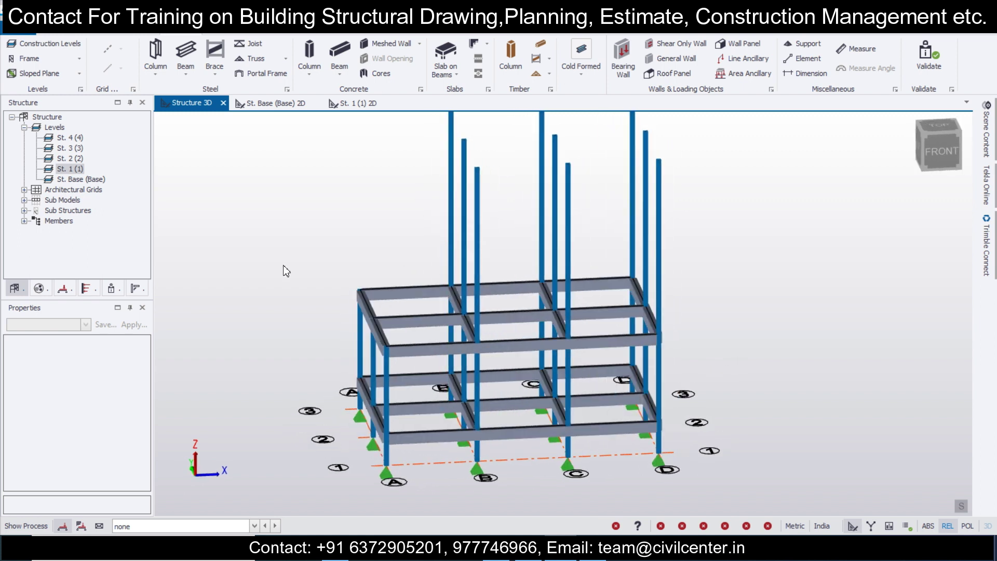
pyautogui.doubleClick(66, 159)
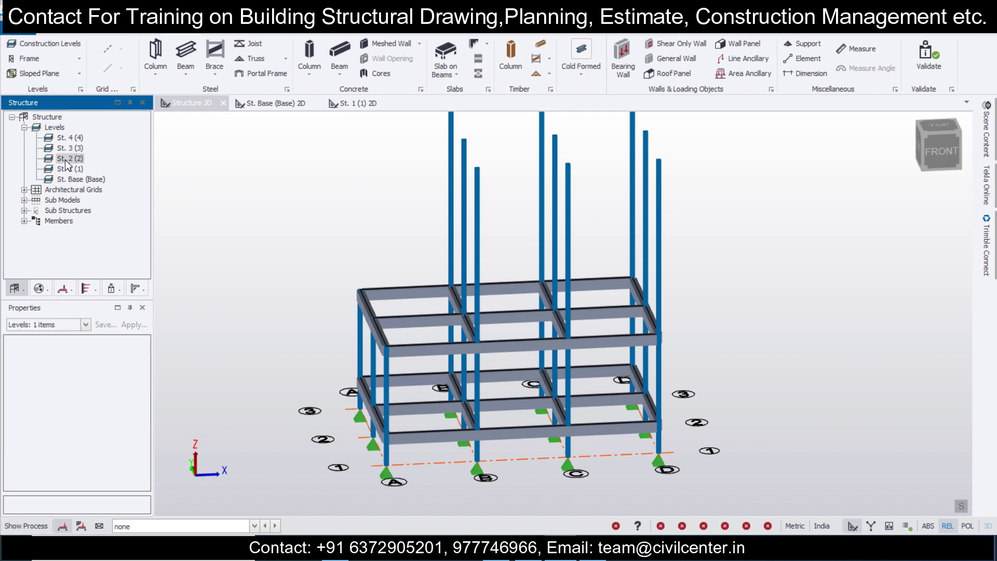
pyautogui.doubleClick(75, 149)
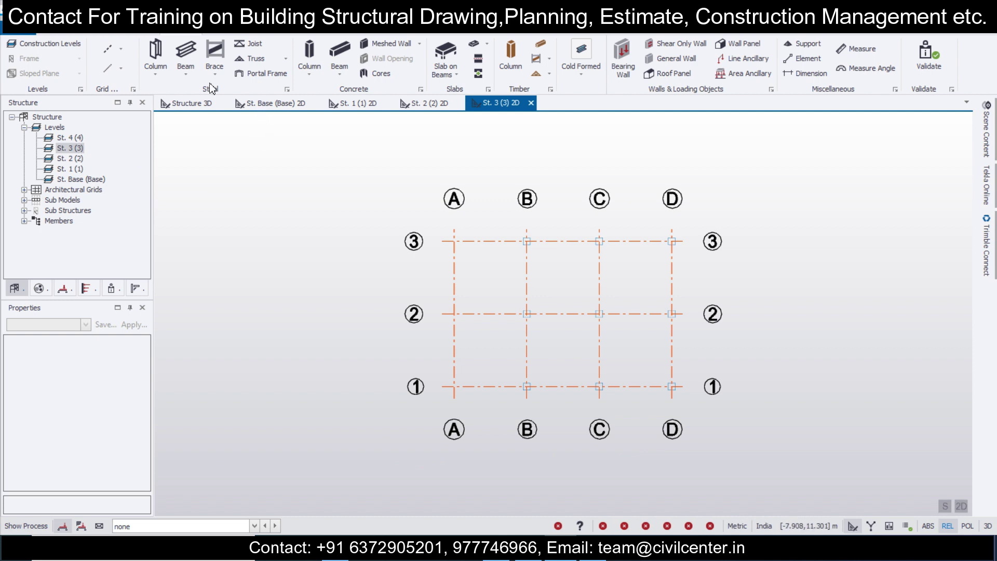
# - Place cast-in-place concrete beams with Fe 500 longitudinal and stirrup classes along all gridlines from B/3 to D/1 on St. 3 (3)
pyautogui.click(339, 52)
pyautogui.moveTo(148, 376); pyautogui.dragTo(136, 428)
pyautogui.click(131, 431)
pyautogui.click(133, 431)
pyautogui.click(117, 450)
pyautogui.scroll(-1, 142, 434)
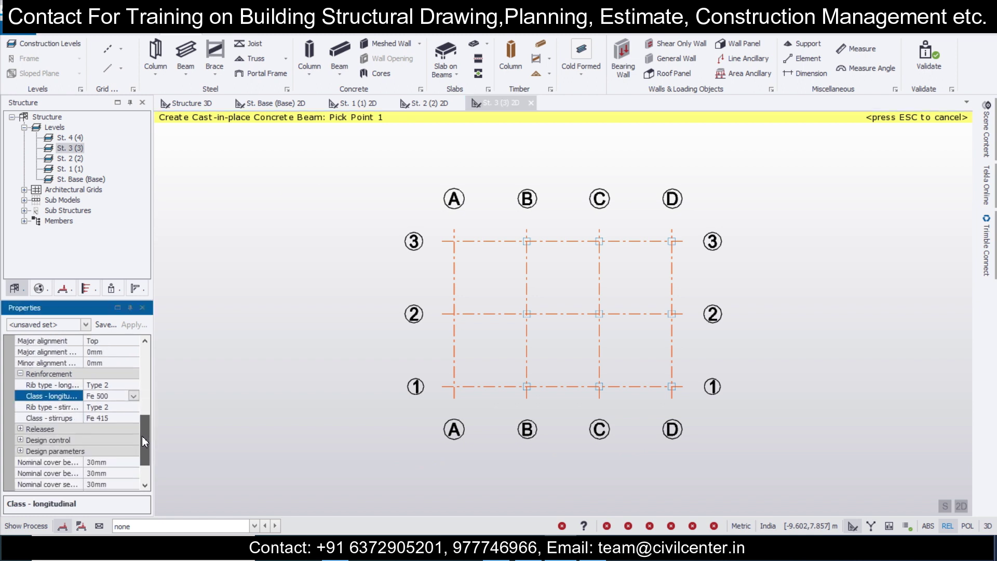
pyautogui.click(132, 419)
pyautogui.click(133, 418)
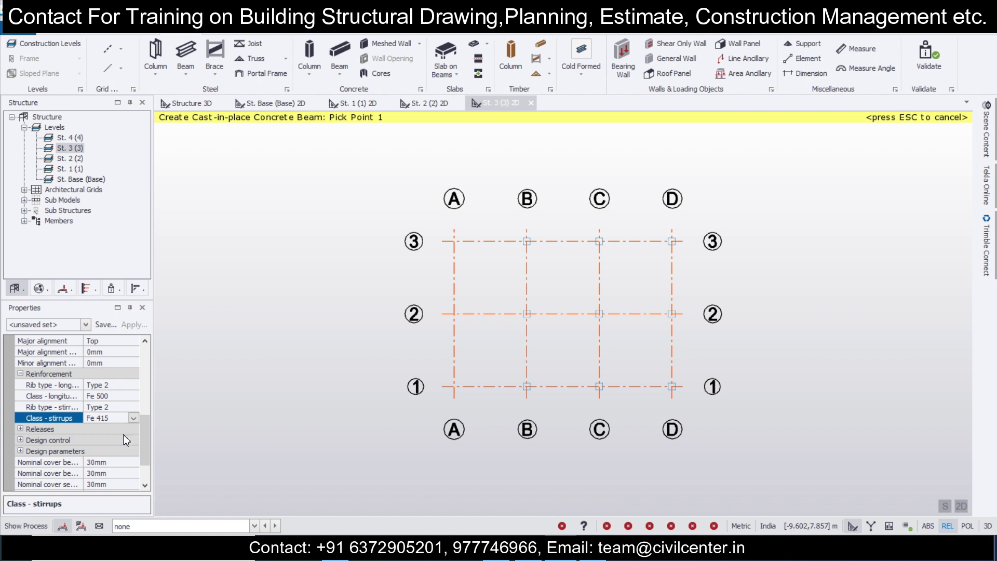
pyautogui.click(123, 431)
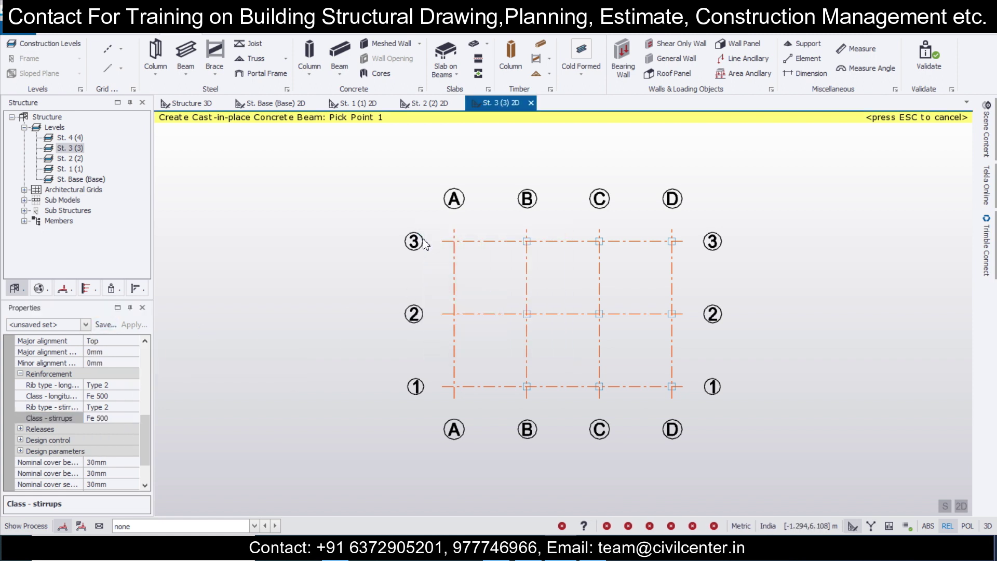
pyautogui.moveTo(513, 222); pyautogui.dragTo(718, 429)
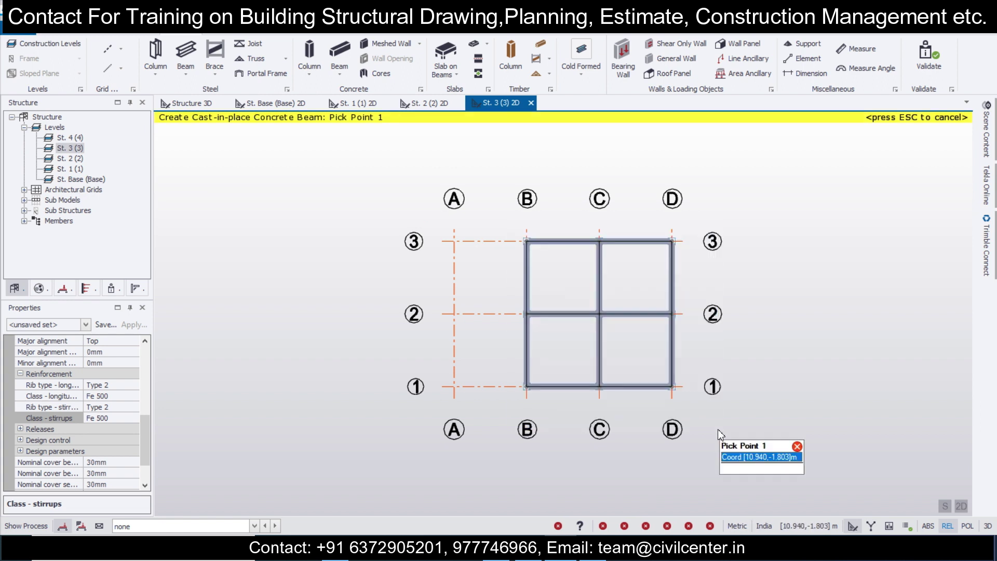
# - Place slabs on beams in the four panels between gridlines B and D on St. 3 (3) and show them in 3D
pyautogui.click(445, 52)
pyautogui.click(586, 272)
pyautogui.click(636, 278)
pyautogui.click(563, 350)
pyautogui.click(627, 352)
pyautogui.click(195, 105)
pyautogui.moveTo(259, 291); pyautogui.dragTo(392, 305, button='right')
pyautogui.scroll(-3, 392, 304)
pyautogui.moveTo(352, 271); pyautogui.dragTo(299, 226, button='middle')
# - Set the source of construction level 4 to 3 and apply the level table
pyautogui.click(44, 44)
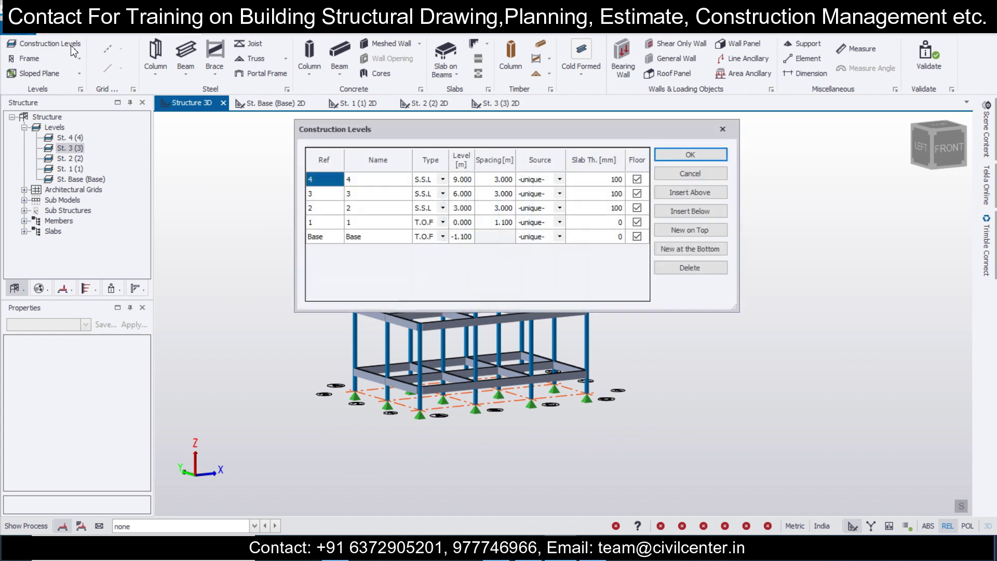
pyautogui.click(560, 179)
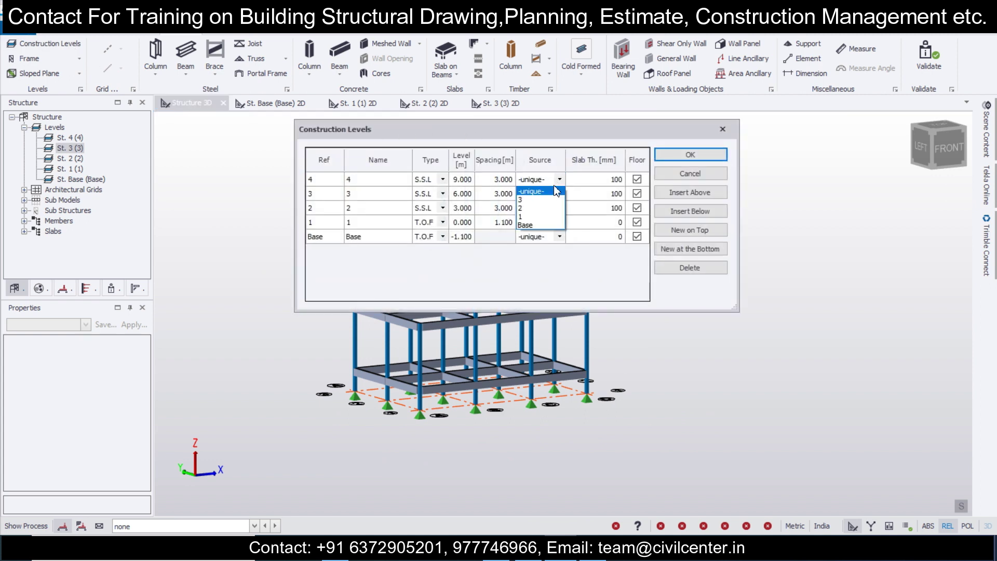
pyautogui.click(535, 200)
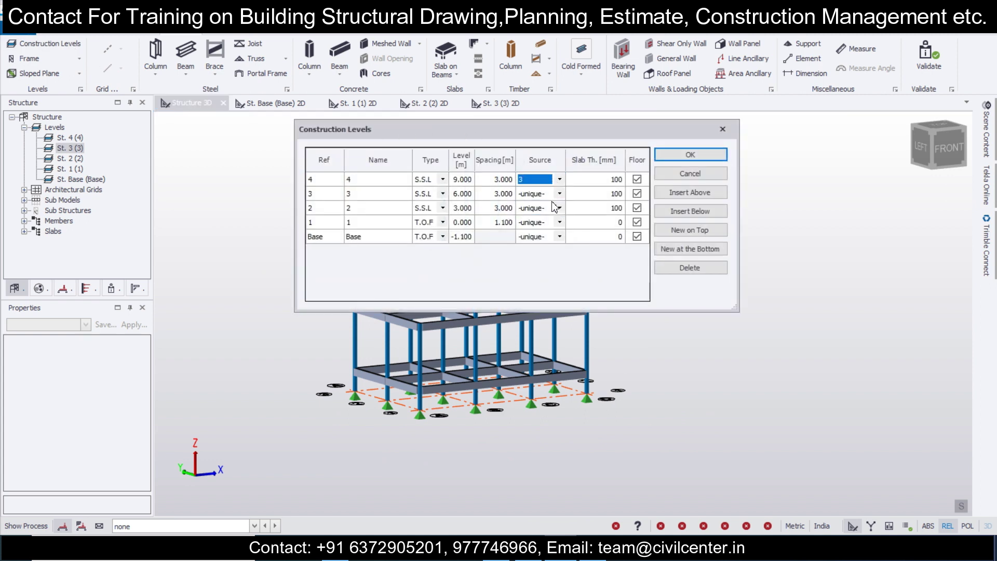
pyautogui.click(681, 156)
# - Try to delete the level 4 beams together with their slab panels, and undo the deletion
pyautogui.moveTo(629, 279); pyautogui.dragTo(690, 283, button='right')
pyautogui.scroll(-2, 660, 271)
pyautogui.moveTo(658, 266); pyautogui.dragTo(628, 289, button='middle')
pyautogui.scroll(1, 657, 320)
pyautogui.moveTo(363, 188); pyautogui.dragTo(633, 268)
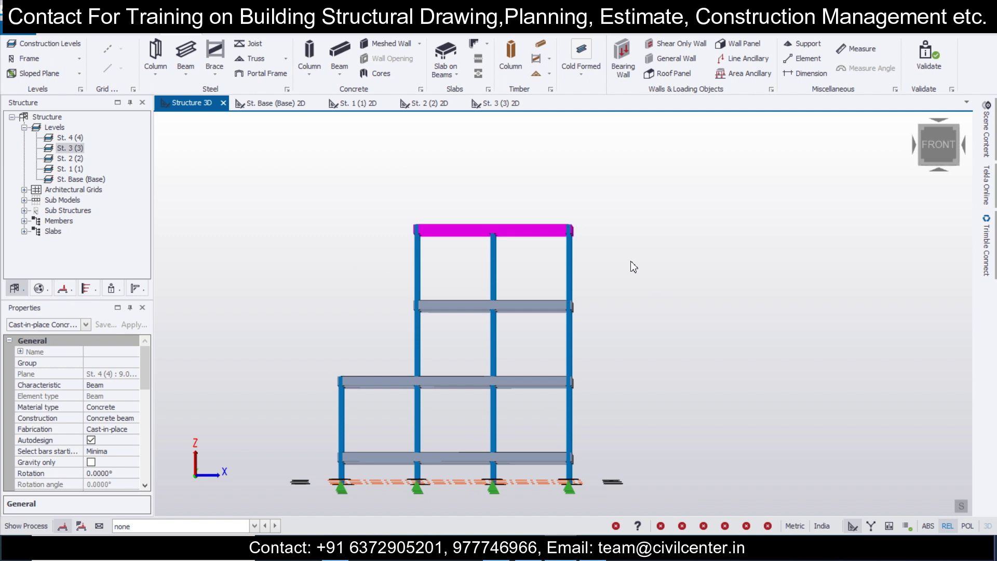
pyautogui.press('Delete')
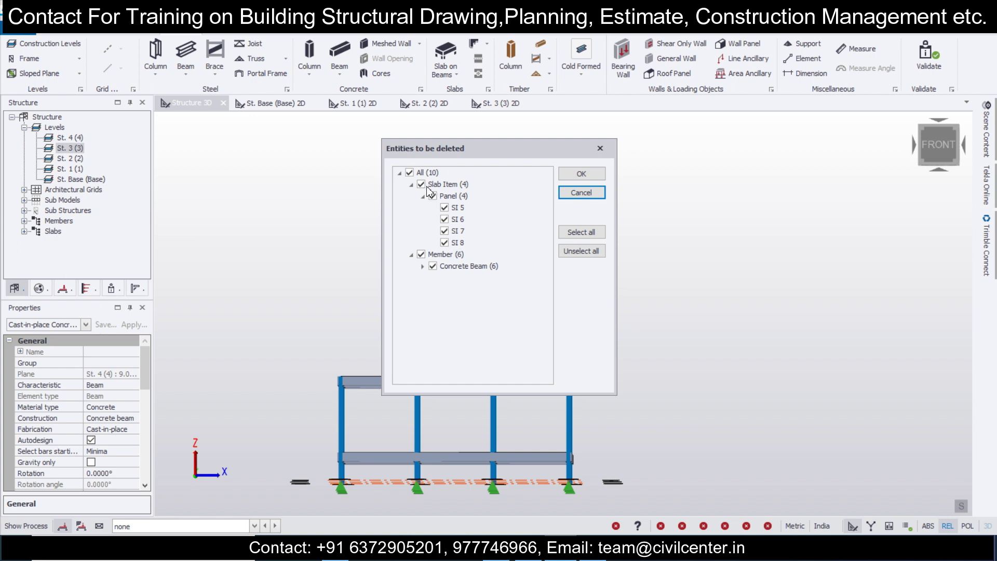
pyautogui.click(581, 173)
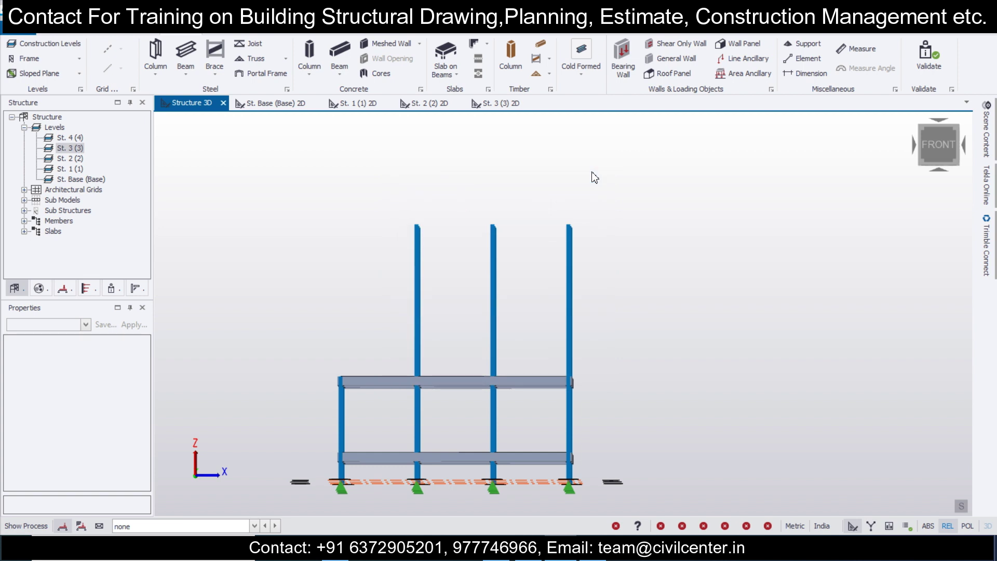
pyautogui.hotkey('ctrl', 'z')
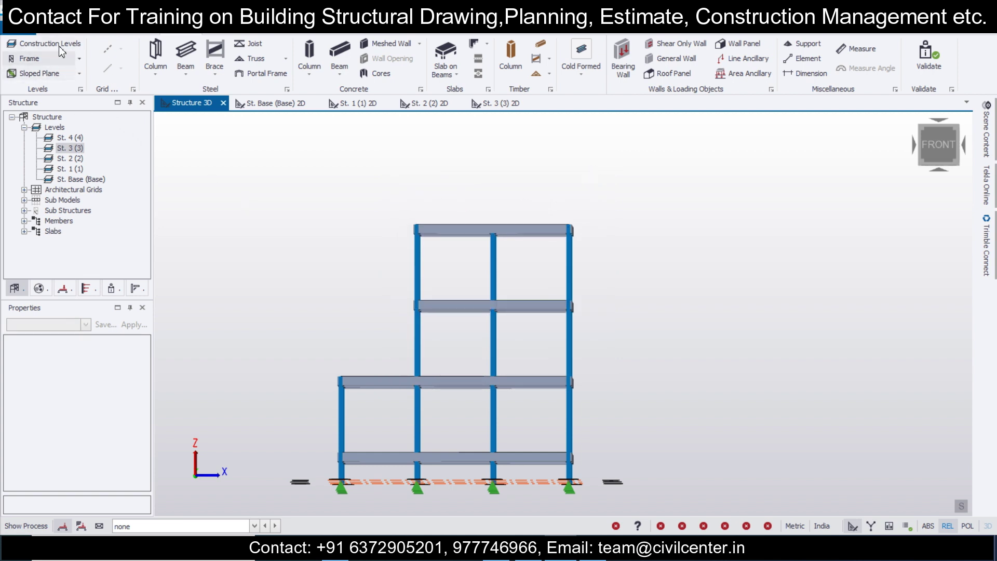
# - Set the source of construction level 4 to -unique- and apply the level table
pyautogui.click(44, 44)
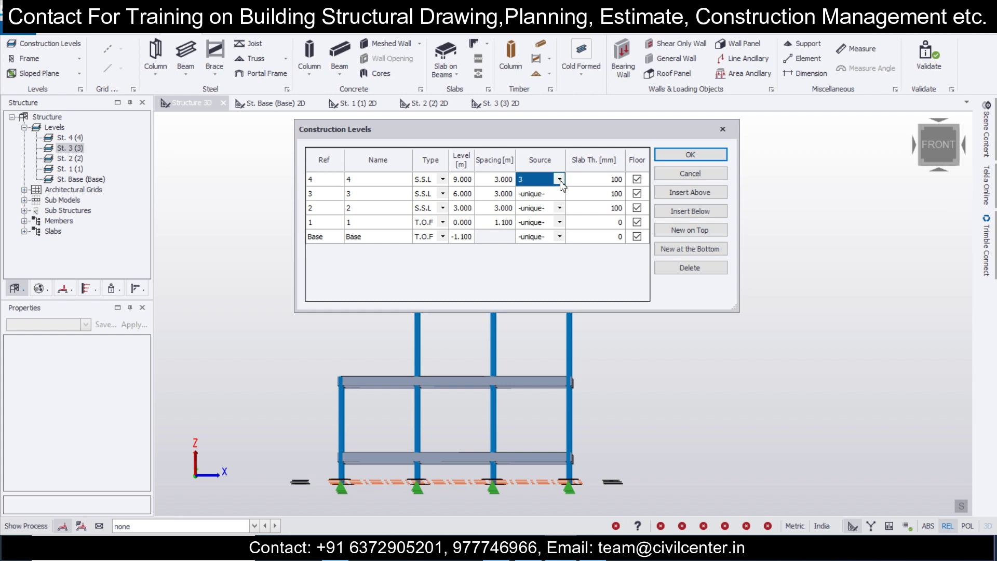
pyautogui.click(535, 191)
pyautogui.click(715, 158)
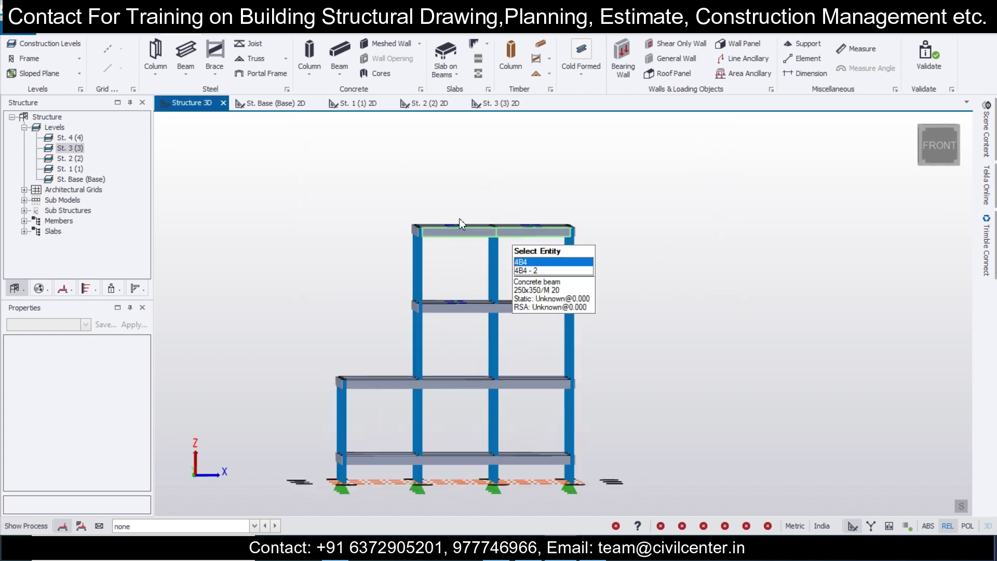
# - Delete all concrete beams and slab panels on construction level 4
pyautogui.moveTo(491, 236); pyautogui.dragTo(636, 254)
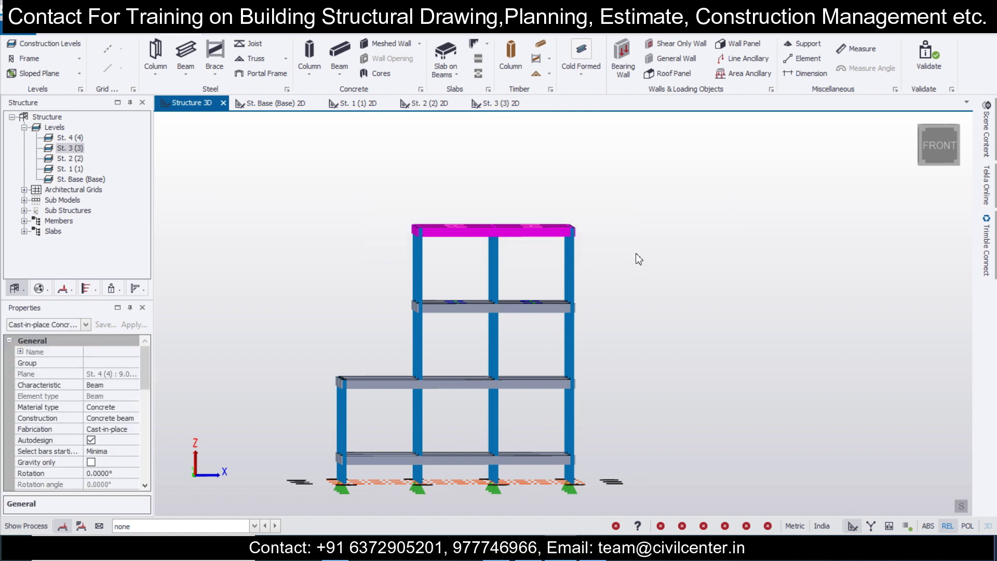
pyautogui.press('Delete')
pyautogui.press('Escape')
pyautogui.press('Delete')
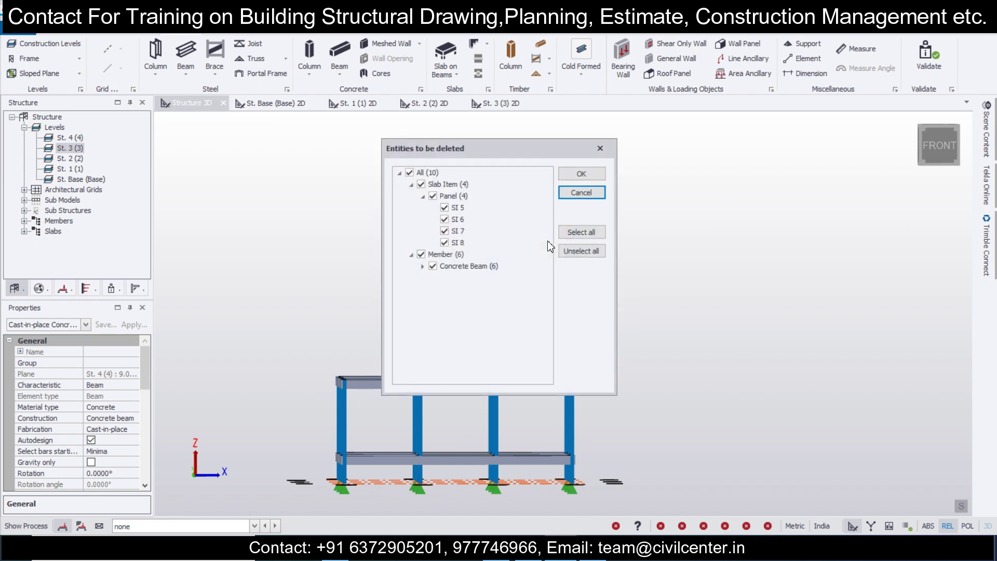
pyautogui.click(581, 178)
# - Start a simple steel truss on gridline 1 from column B to column D at the 9 m level
pyautogui.moveTo(652, 300); pyautogui.dragTo(677, 325, button='right')
pyautogui.moveTo(681, 329); pyautogui.dragTo(621, 340, button='middle')
pyautogui.moveTo(619, 336); pyautogui.dragTo(633, 341, button='right')
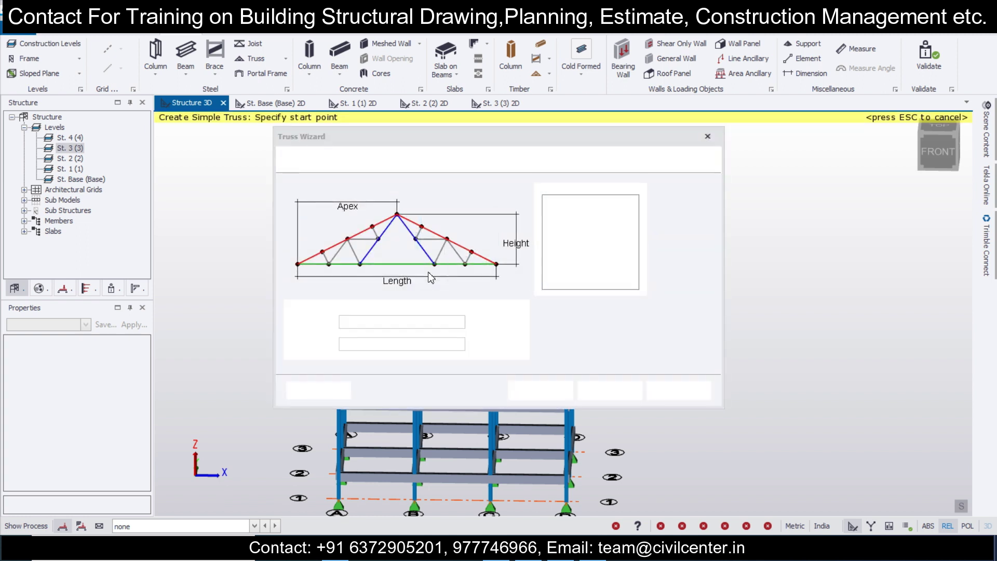
pyautogui.moveTo(574, 142); pyautogui.dragTo(756, 160)
pyautogui.moveTo(643, 171); pyautogui.dragTo(868, 162)
pyautogui.scroll(5, 460, 273)
pyautogui.click(376, 261)
pyautogui.click(629, 256)
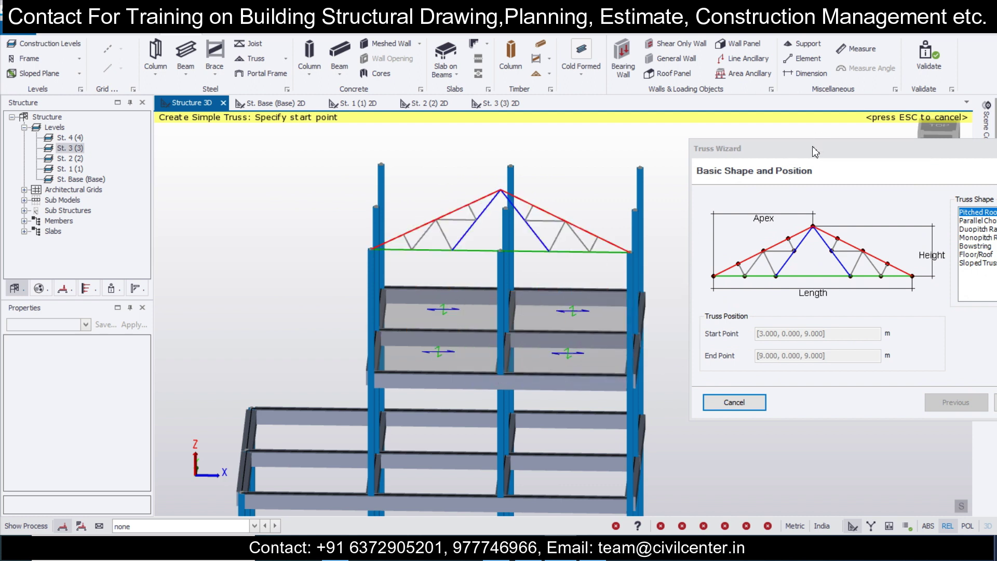
pyautogui.moveTo(812, 148); pyautogui.dragTo(596, 141)
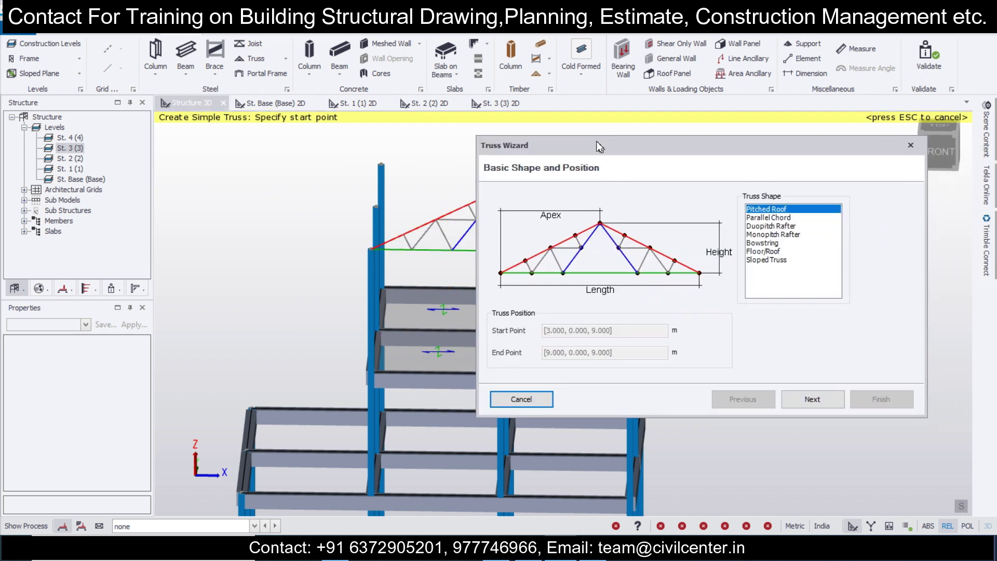
# - Create the truss as a Pratt pitched roof, 1.5 m high, with 4 left and 3 right regular panel divisions
pyautogui.click(805, 398)
pyautogui.click(803, 399)
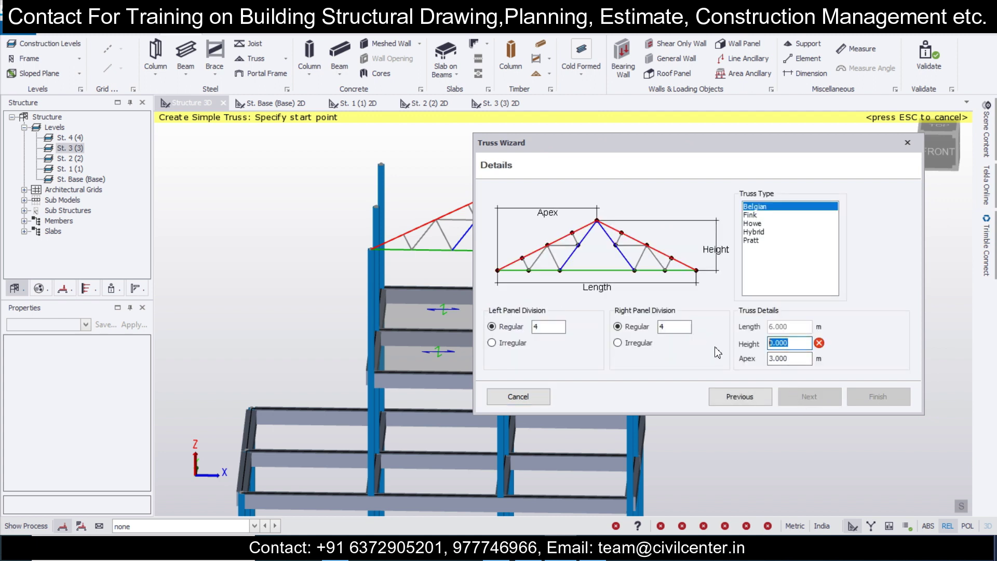
pyautogui.write('1.5')
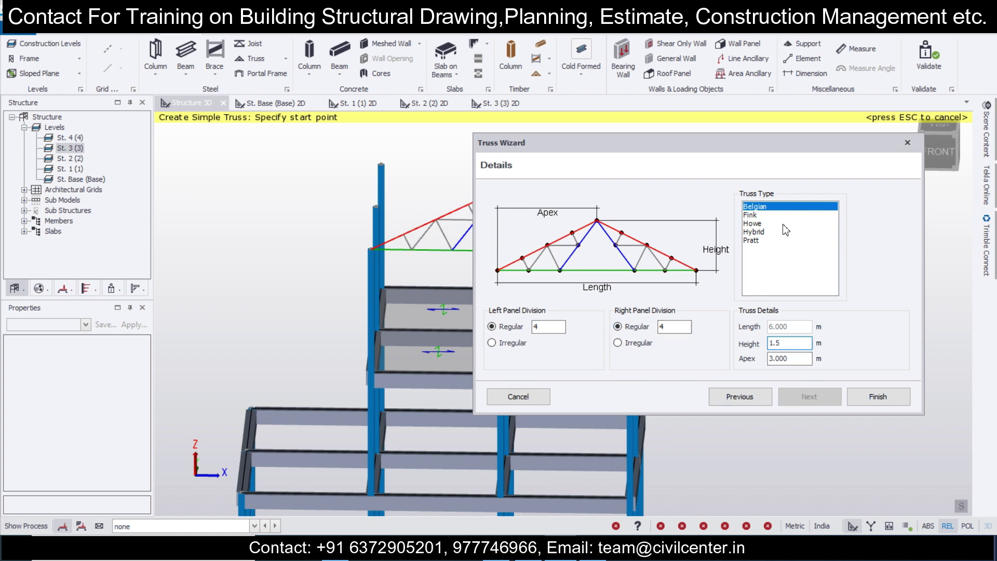
pyautogui.click(751, 241)
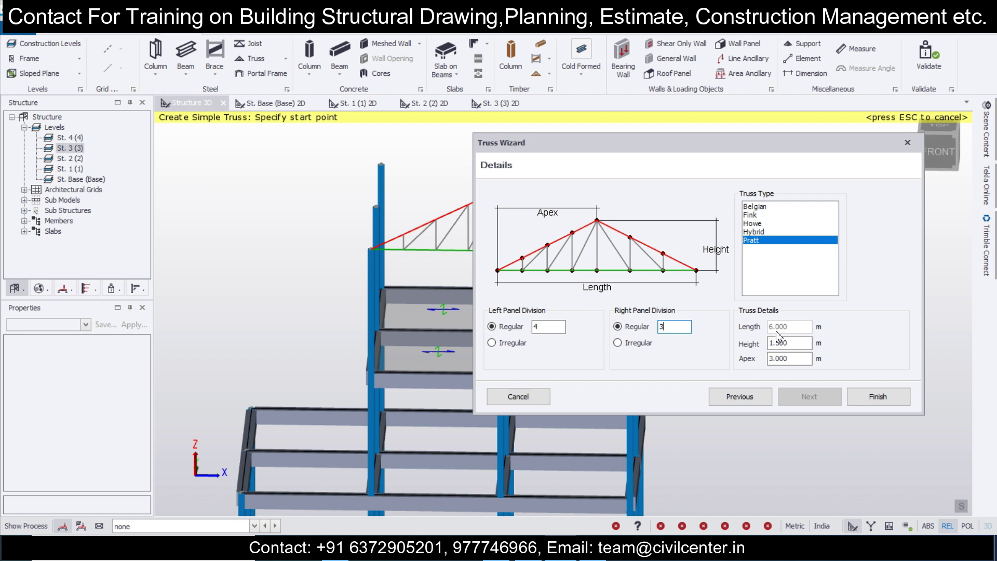
pyautogui.click(873, 396)
# - Copy the truss from gridline 1 to the column tops on gridlines 2 and 3
pyautogui.moveTo(827, 388); pyautogui.dragTo(691, 382, button='middle')
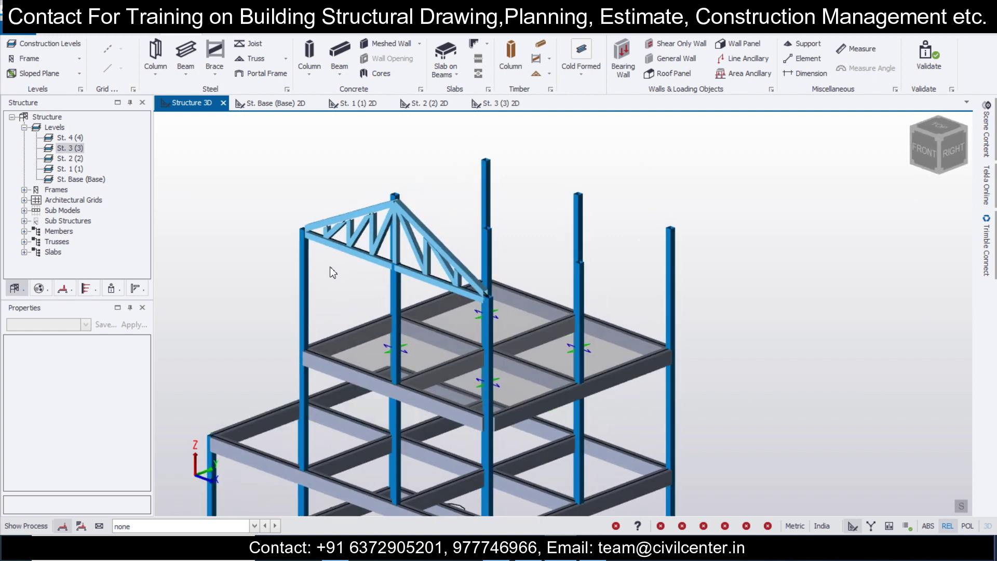
pyautogui.click(338, 222)
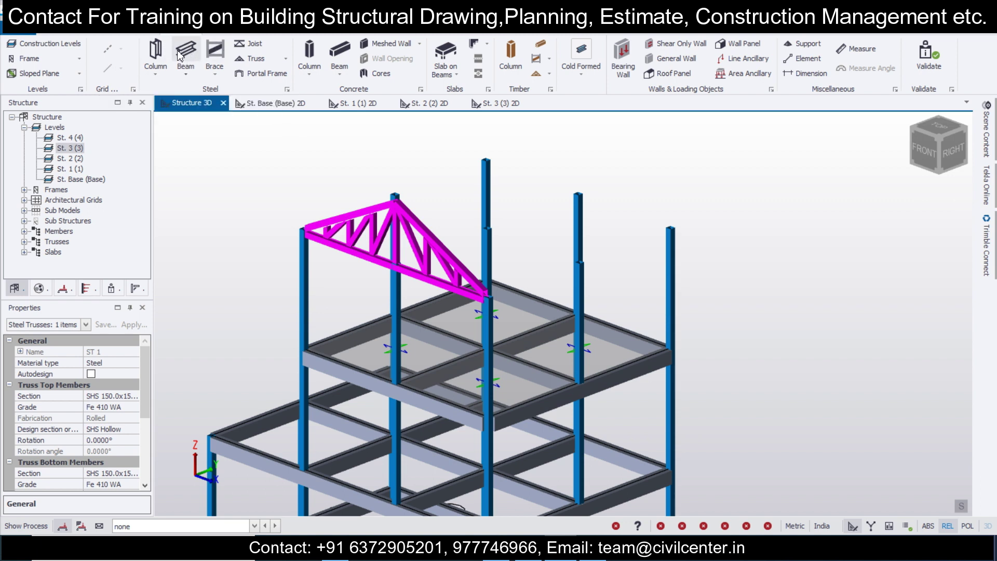
pyautogui.click(218, 33)
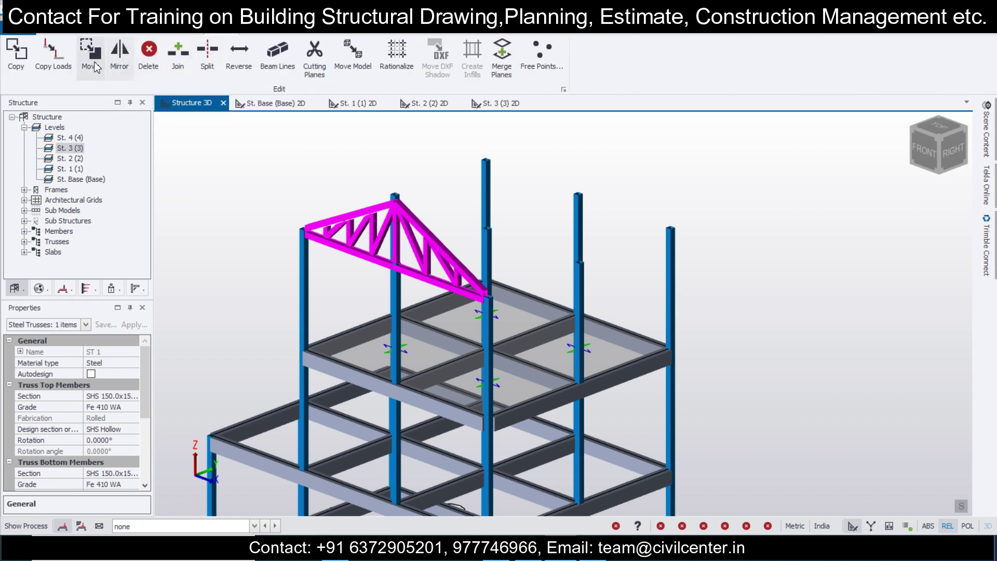
pyautogui.click(16, 52)
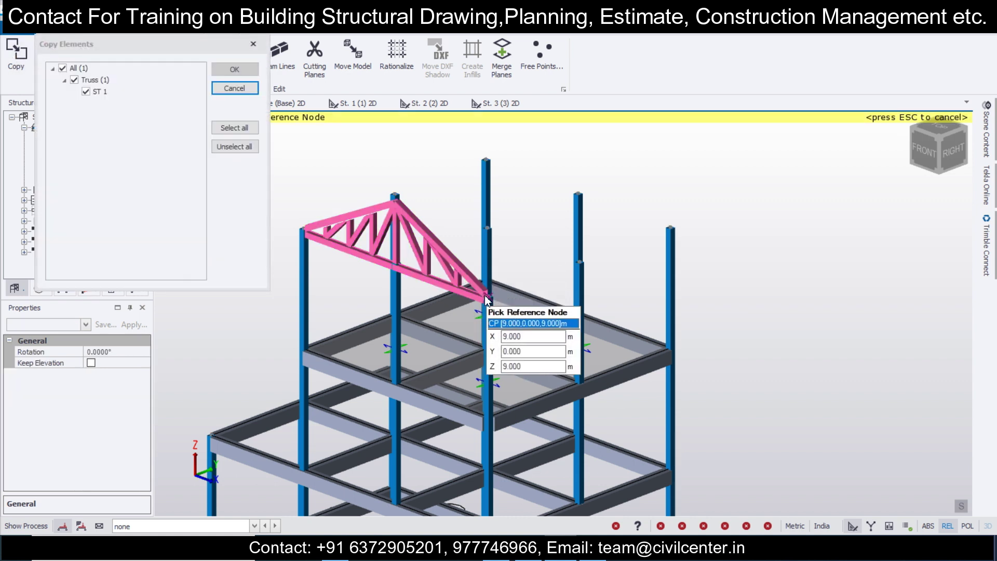
pyautogui.click(578, 262)
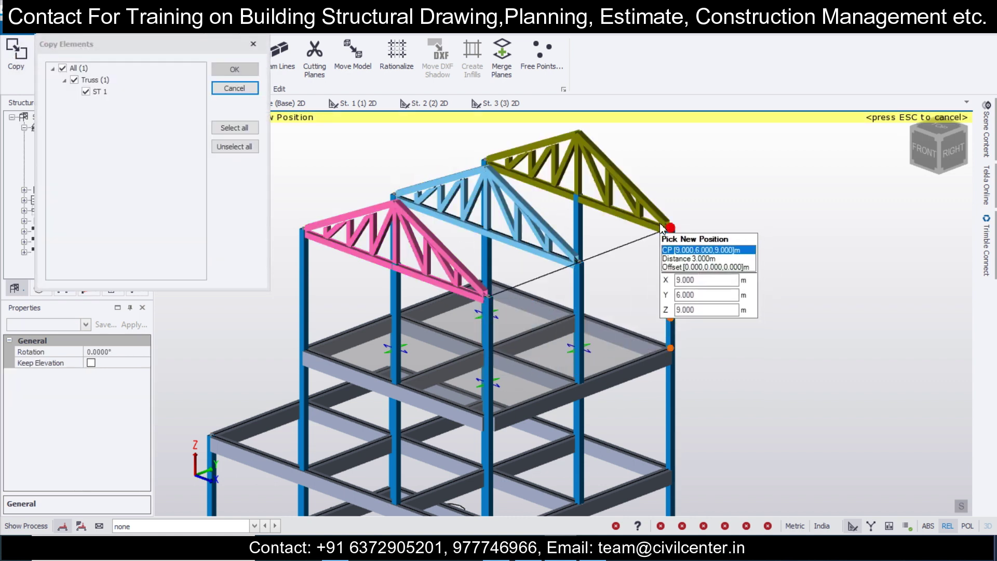
pyautogui.click(669, 229)
pyautogui.press('Escape')
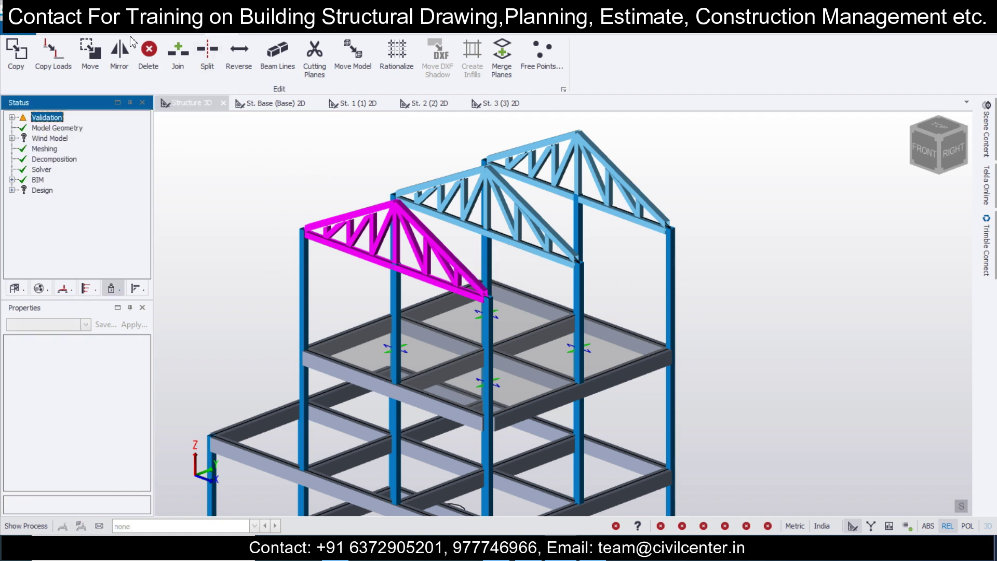
# - Examine the model's member intersection validation warnings and locate the first one in the 3D view
pyautogui.click(12, 117)
pyautogui.click(23, 128)
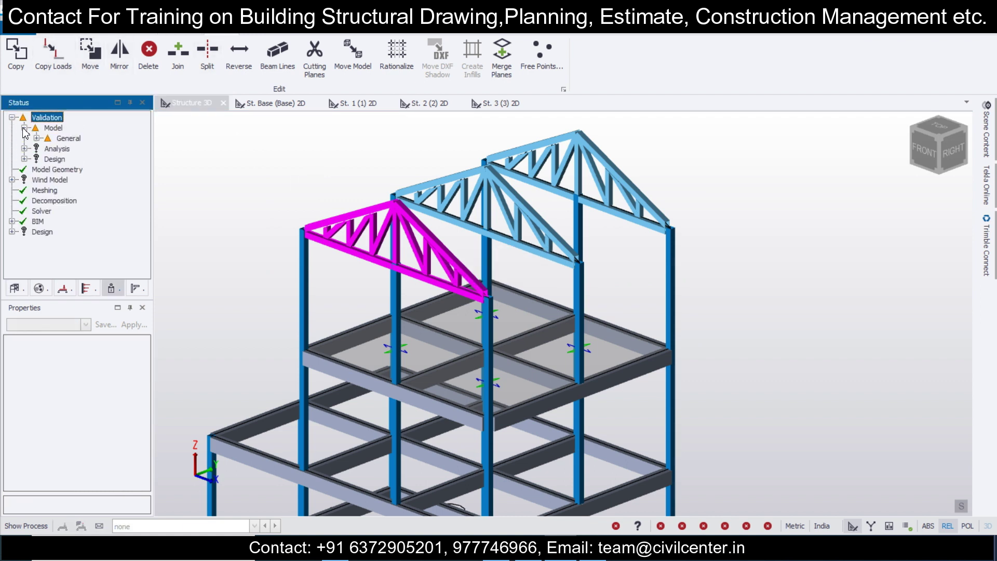
pyautogui.click(37, 138)
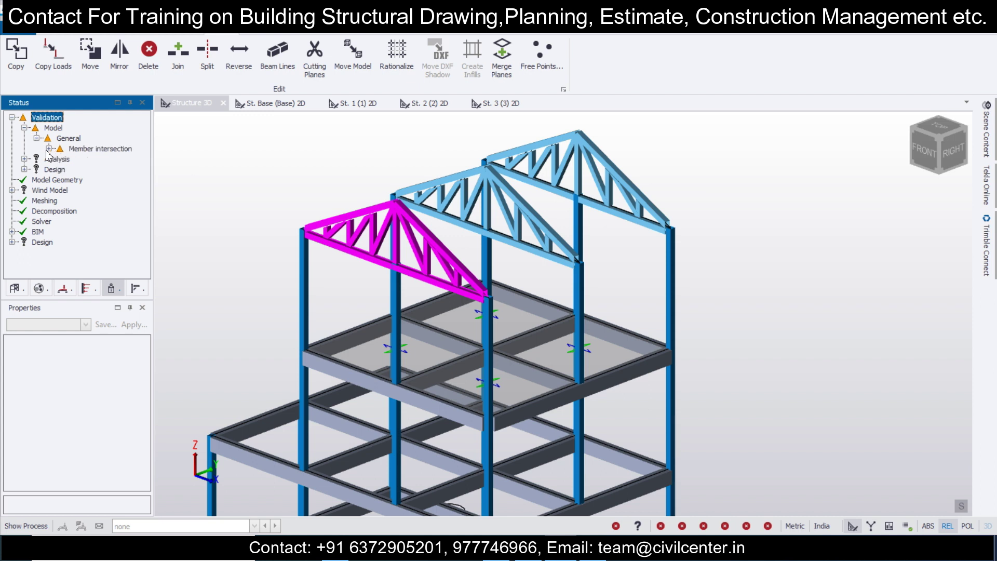
pyautogui.click(49, 149)
pyautogui.click(92, 161)
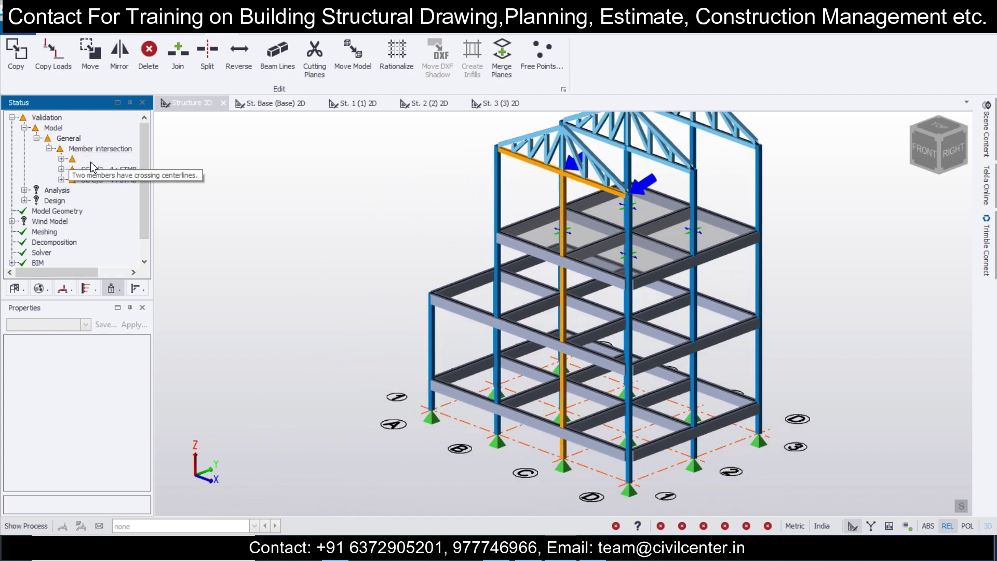
pyautogui.click(795, 285)
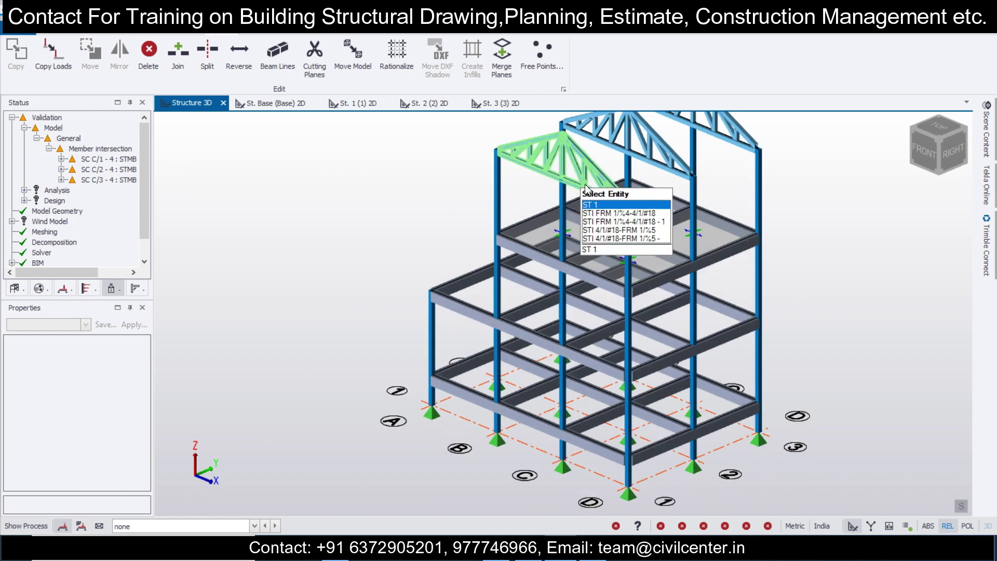
# - Set the top level of columns C/1, C/2 and C/3 to St. 3 (3) and revalidate the model
pyautogui.scroll(3, 564, 198)
pyautogui.click(563, 199)
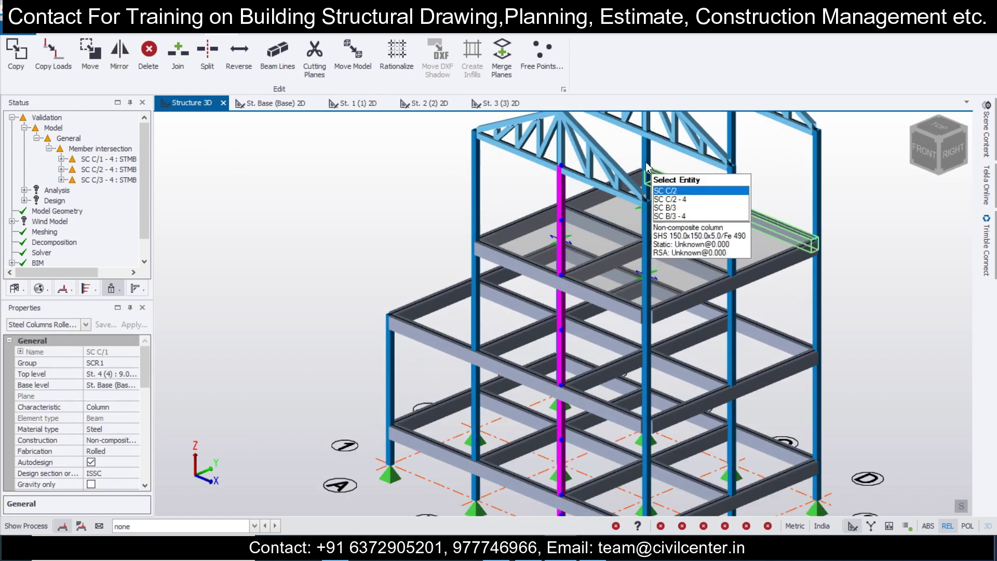
pyautogui.click(734, 131)
pyautogui.moveTo(782, 264); pyautogui.dragTo(761, 226, button='right')
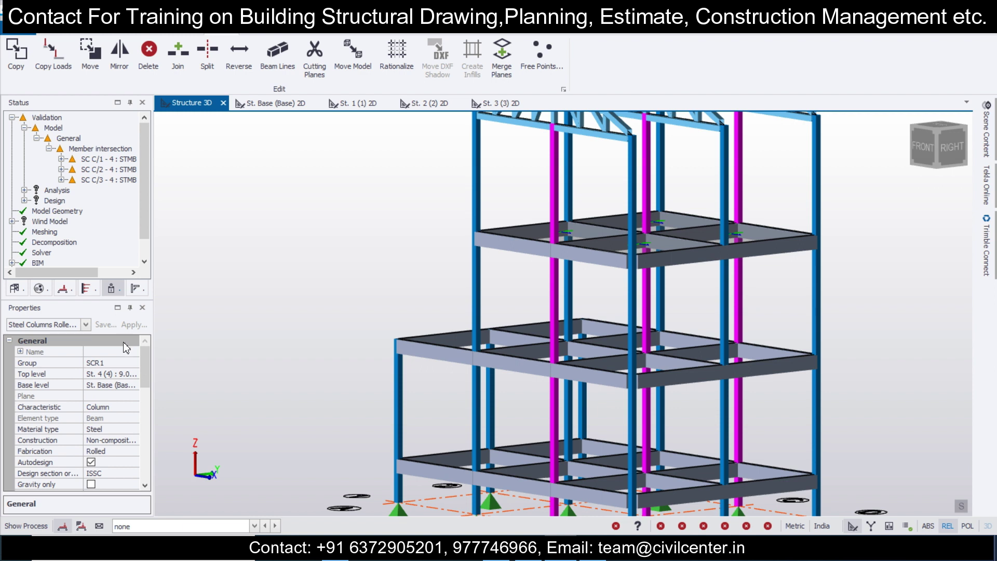
pyautogui.click(134, 376)
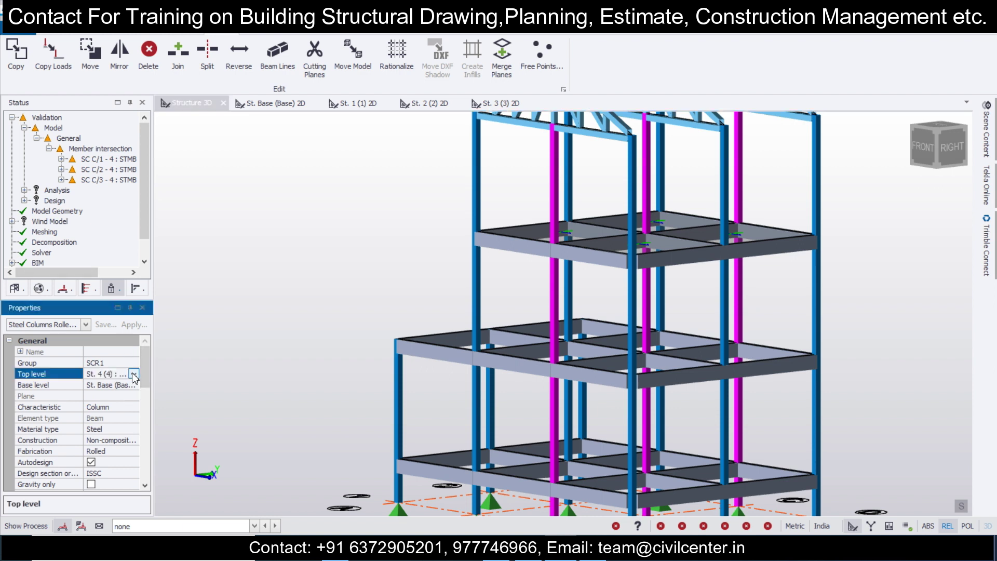
pyautogui.click(134, 375)
pyautogui.click(109, 397)
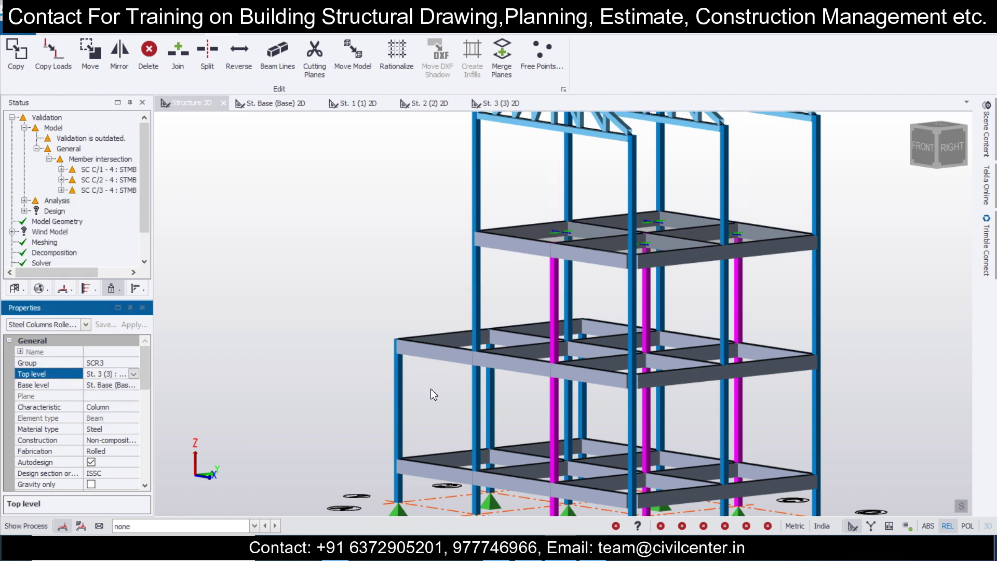
pyautogui.scroll(-3, 436, 355)
pyautogui.moveTo(633, 355); pyautogui.dragTo(522, 382, button='right')
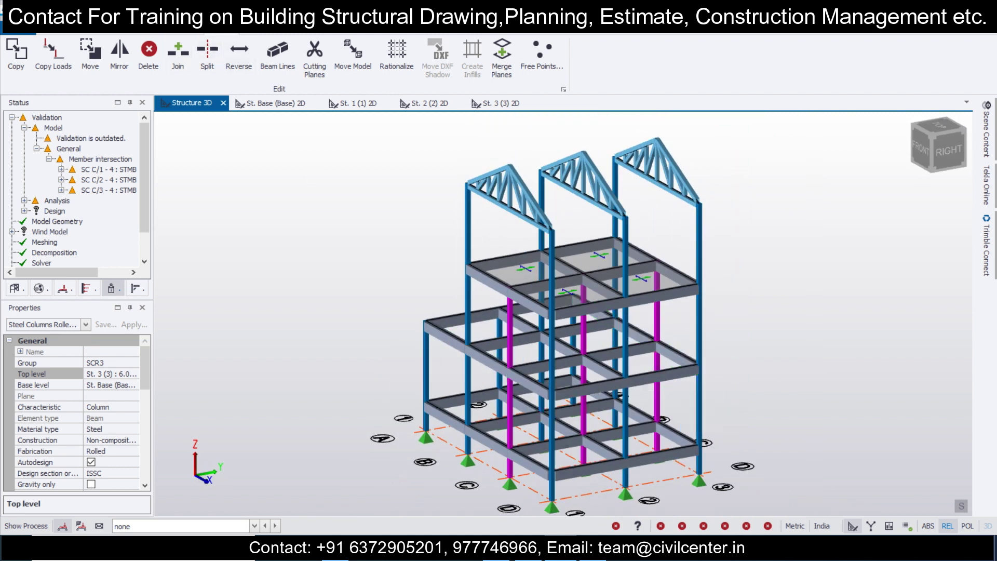
pyautogui.scroll(1, 226, 178)
pyautogui.moveTo(226, 178); pyautogui.dragTo(217, 204, button='middle')
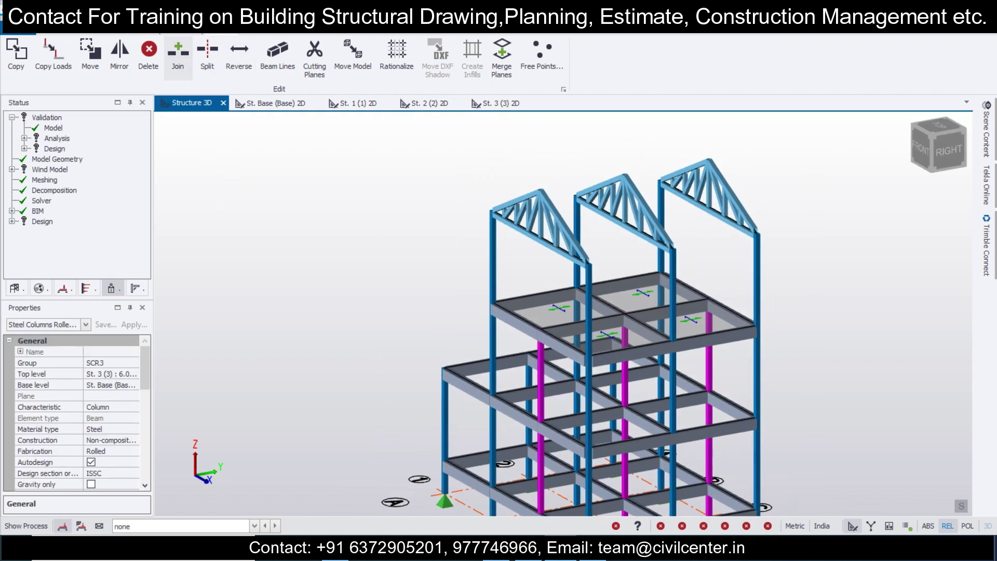
# - Start a rolled non-composite steel beam and set its section to Circular Hollow Section 32M
pyautogui.click(179, 30)
pyautogui.click(186, 56)
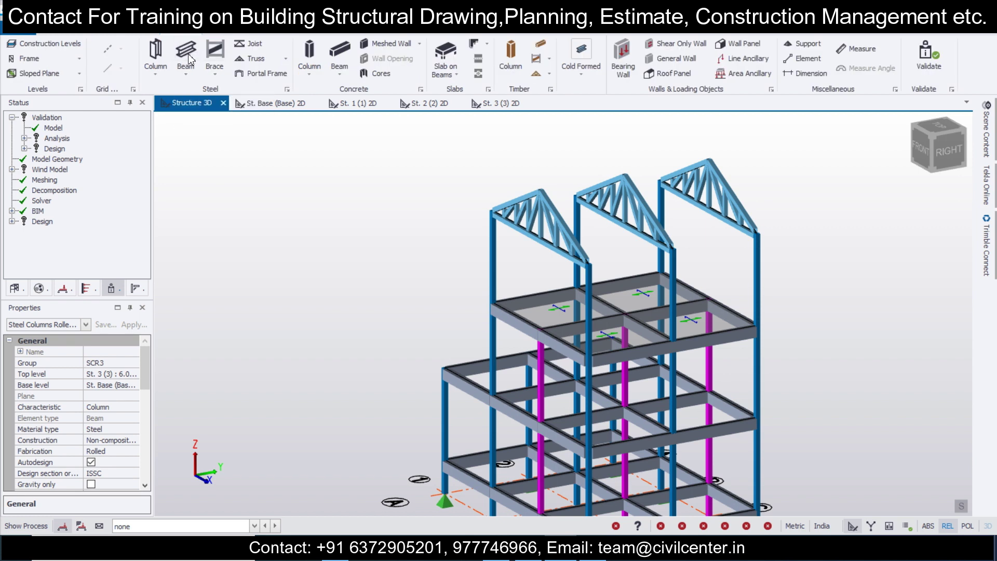
pyautogui.moveTo(143, 377); pyautogui.dragTo(154, 414)
pyautogui.click(136, 408)
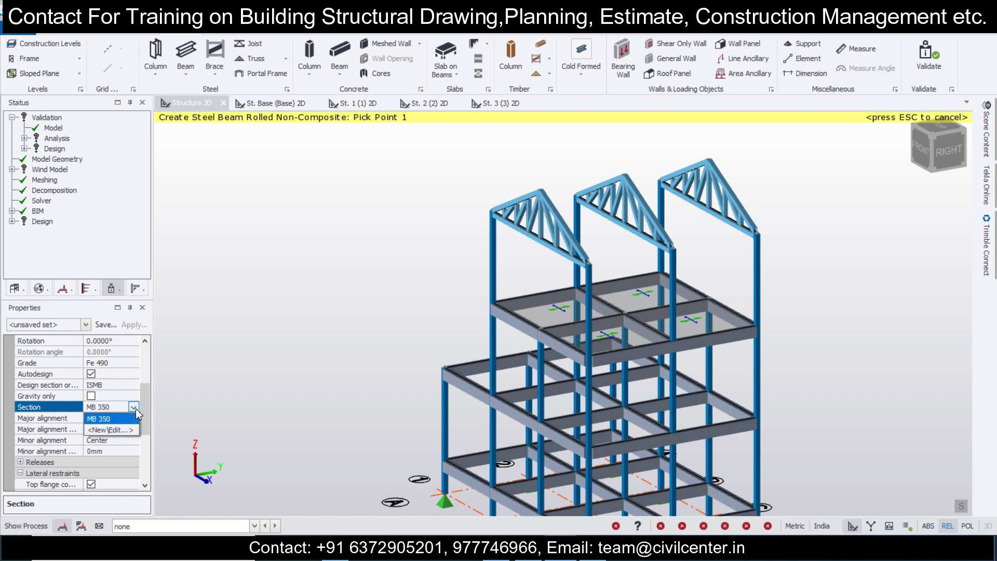
pyautogui.click(126, 433)
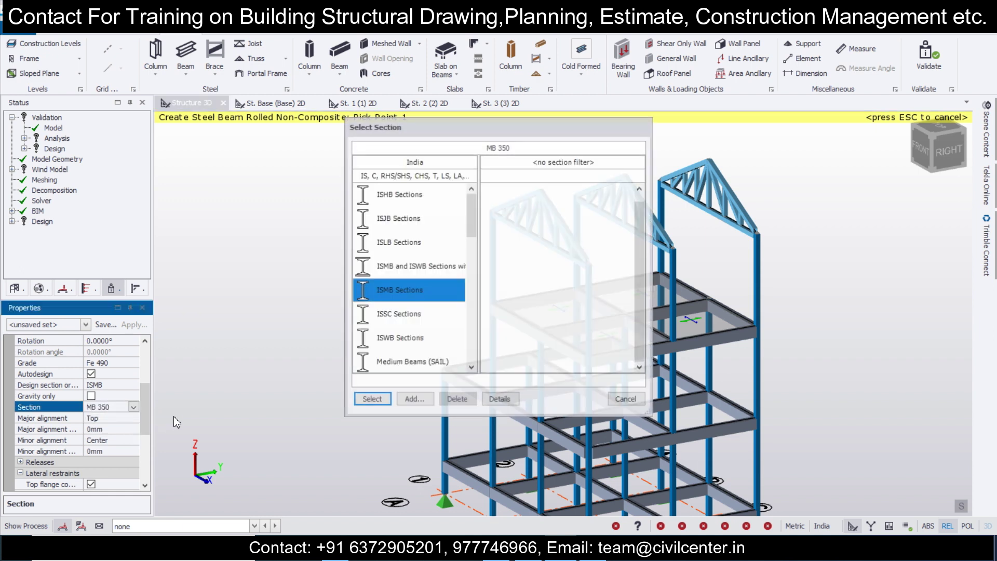
pyautogui.scroll(-1, 437, 266)
pyautogui.moveTo(471, 249); pyautogui.dragTo(471, 307)
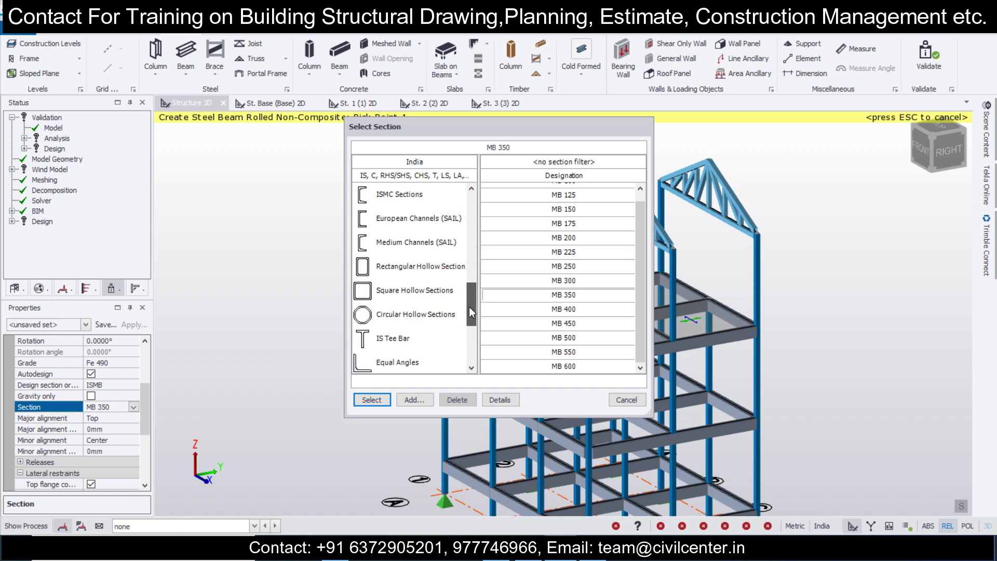
pyautogui.click(422, 325)
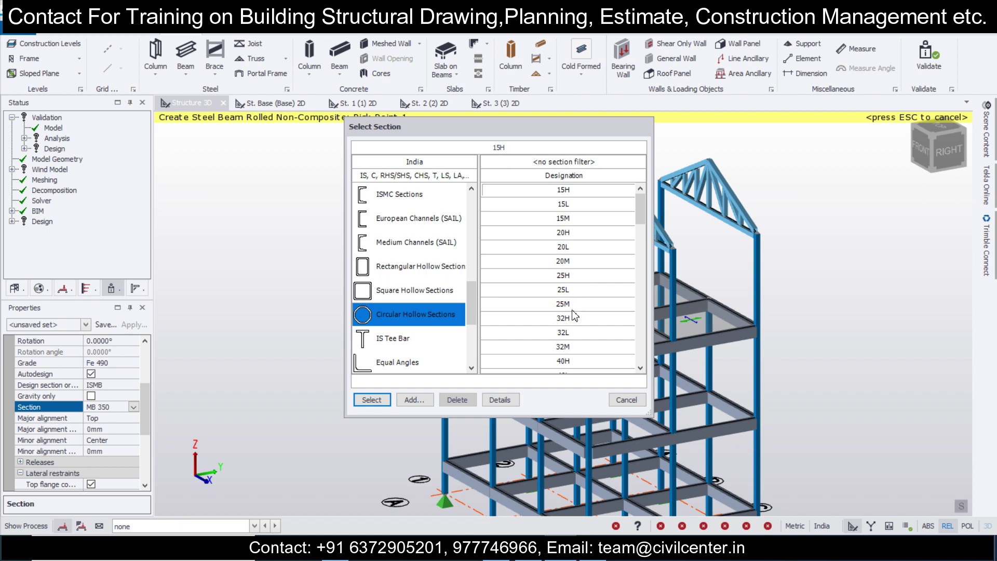
pyautogui.doubleClick(567, 346)
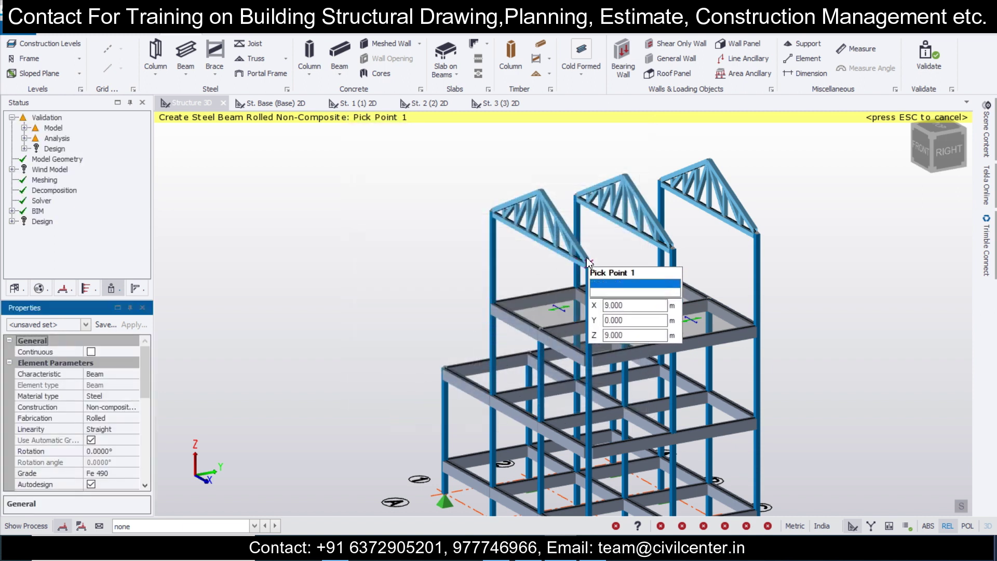
# - Try the 32M beam between the first and second trusses' eaves ends at X 9 m, and undo it
pyautogui.click(591, 265)
pyautogui.click(673, 250)
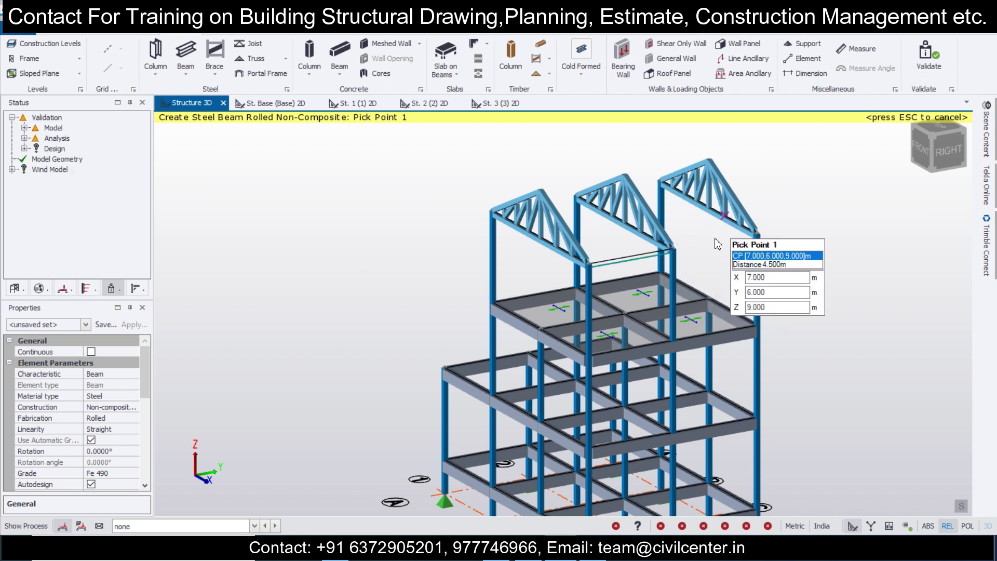
pyautogui.scroll(5, 677, 253)
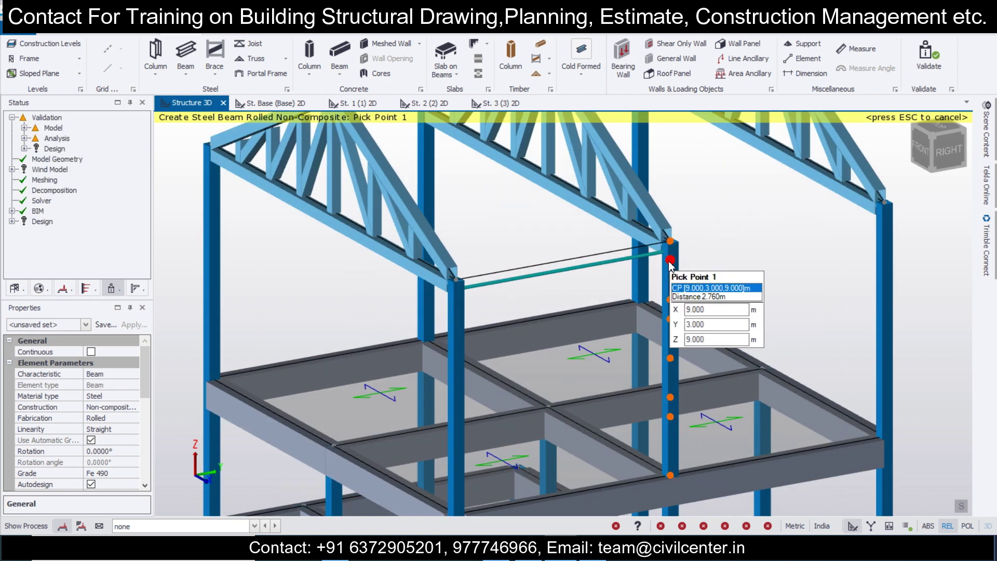
pyautogui.hotkey('ctrl', 'z')
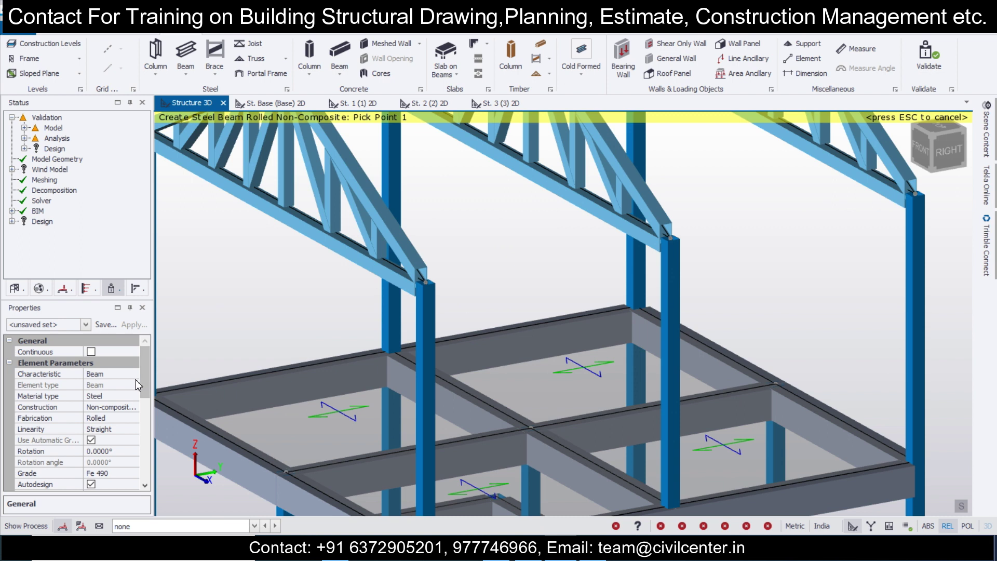
# - Set the steel beam's section to Circular Hollow Section 250H1
pyautogui.moveTo(143, 374)
pyautogui.mouseDown()
pyautogui.moveTo(144, 389)
pyautogui.moveTo(147, 375)
pyautogui.mouseUp()
pyautogui.scroll(-3, 146, 384)
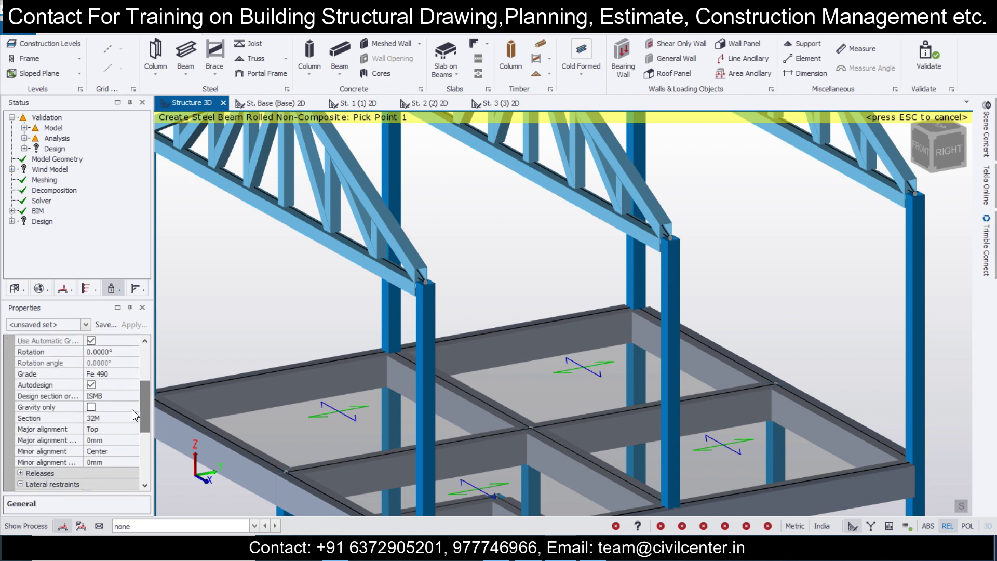
pyautogui.click(134, 417)
pyautogui.click(134, 418)
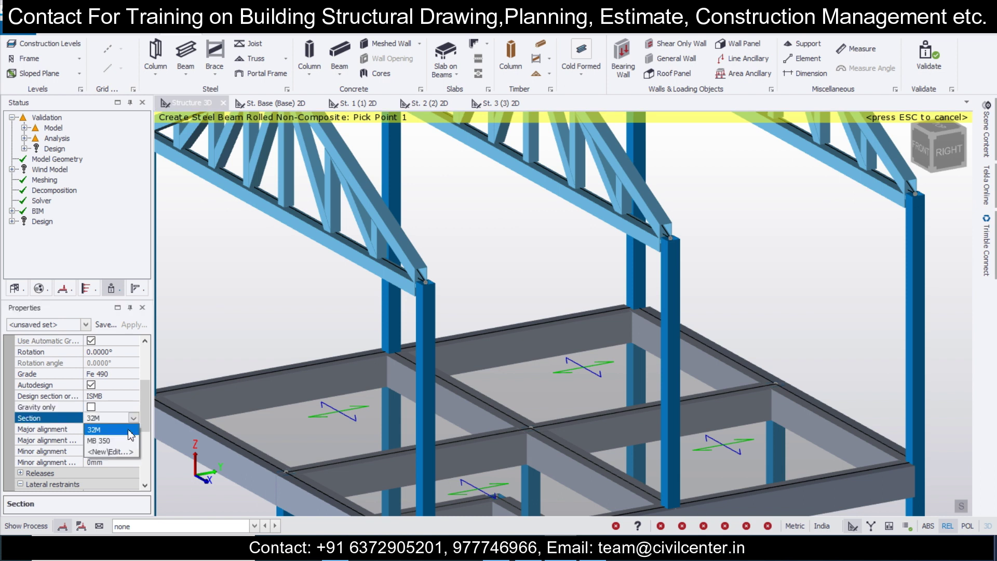
pyautogui.click(117, 452)
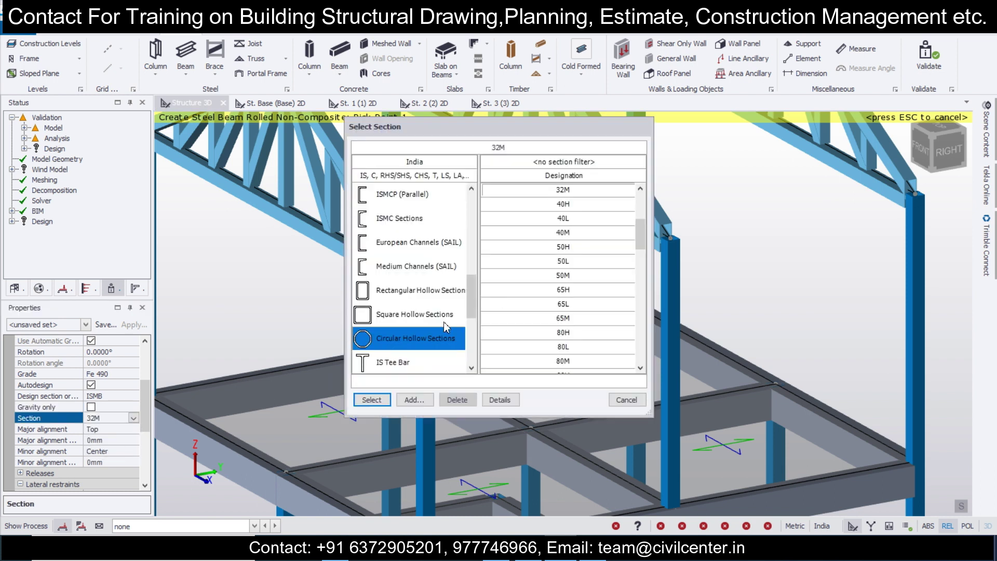
pyautogui.scroll(-1, 446, 328)
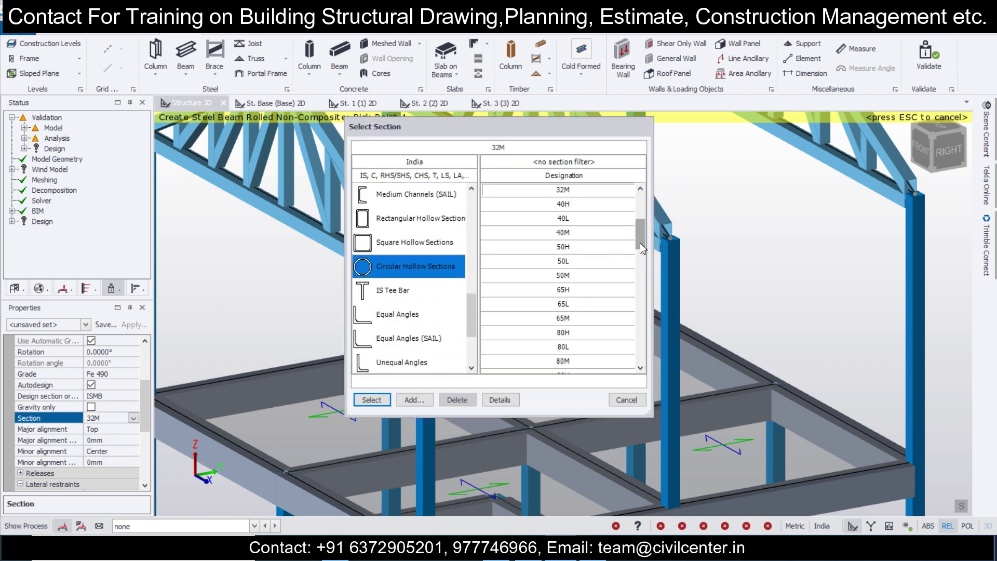
pyautogui.moveTo(642, 242); pyautogui.dragTo(630, 344)
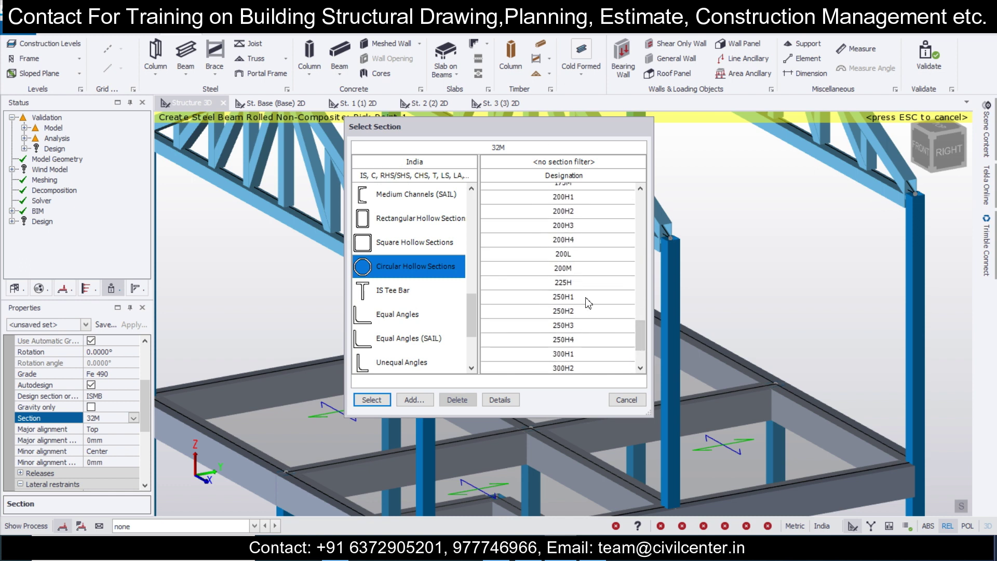
pyautogui.click(372, 400)
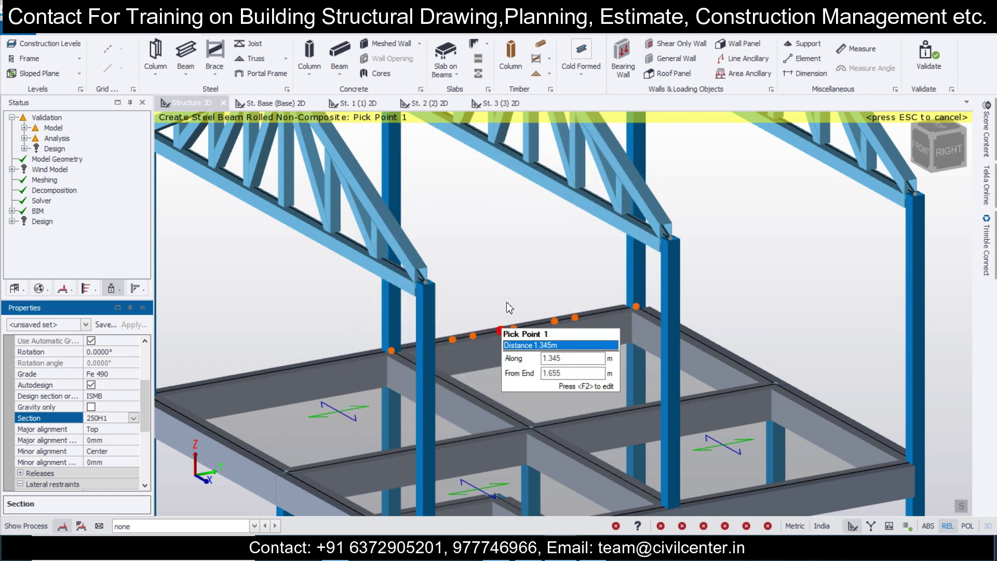
# - Try the 250H1 beam between the first two trusses' eaves ends at X 9 m, and undo it
pyautogui.click(426, 281)
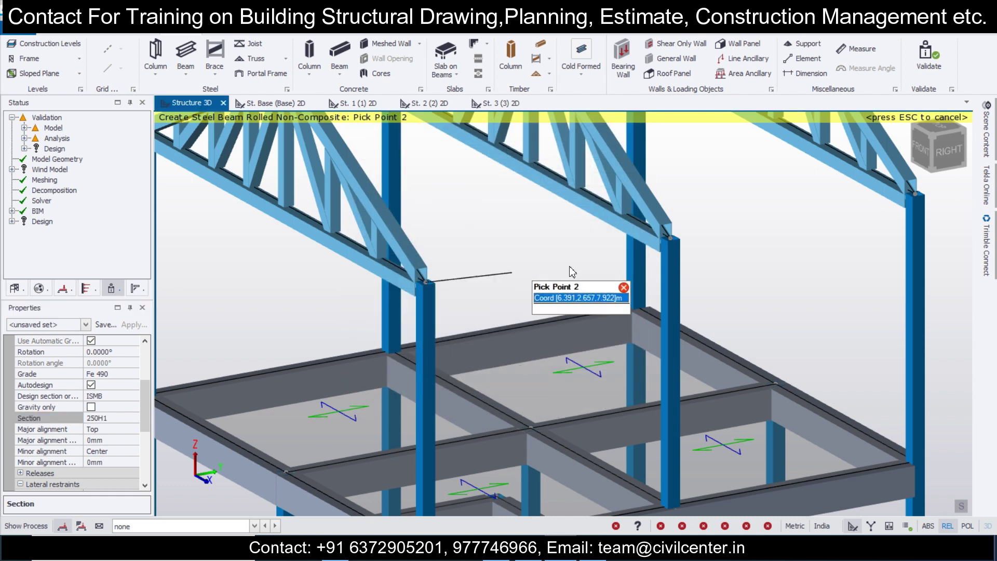
pyautogui.click(667, 238)
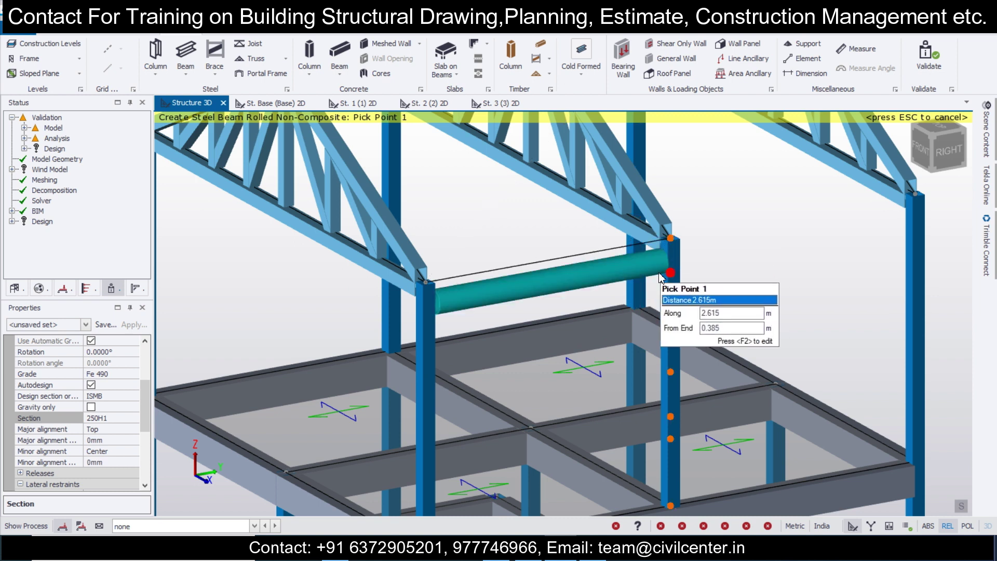
pyautogui.hotkey('ctrl', 'z')
# - Set the steel beam's section to Circular Hollow Section 150M
pyautogui.click(133, 419)
pyautogui.click(133, 418)
pyautogui.click(127, 463)
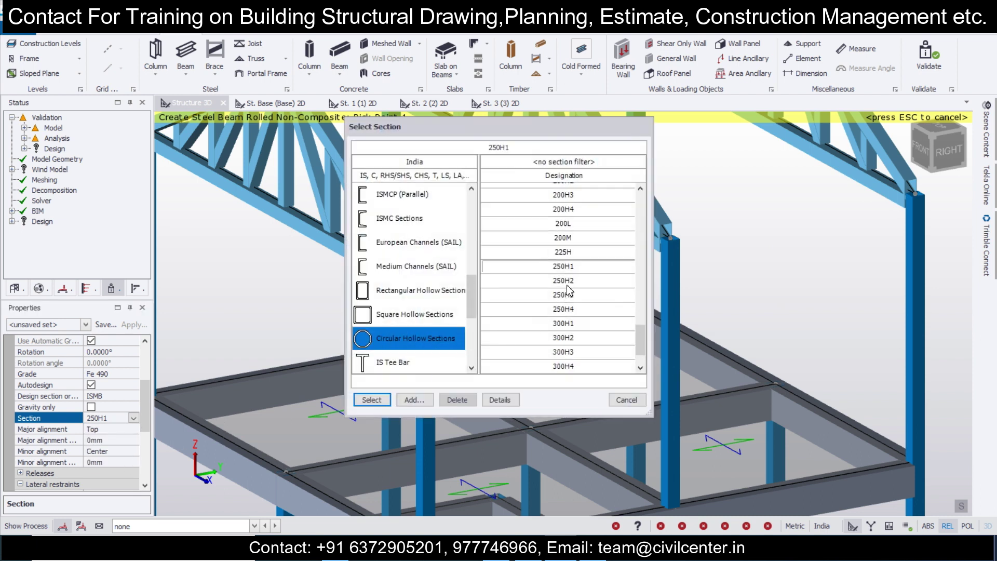
pyautogui.scroll(1, 570, 289)
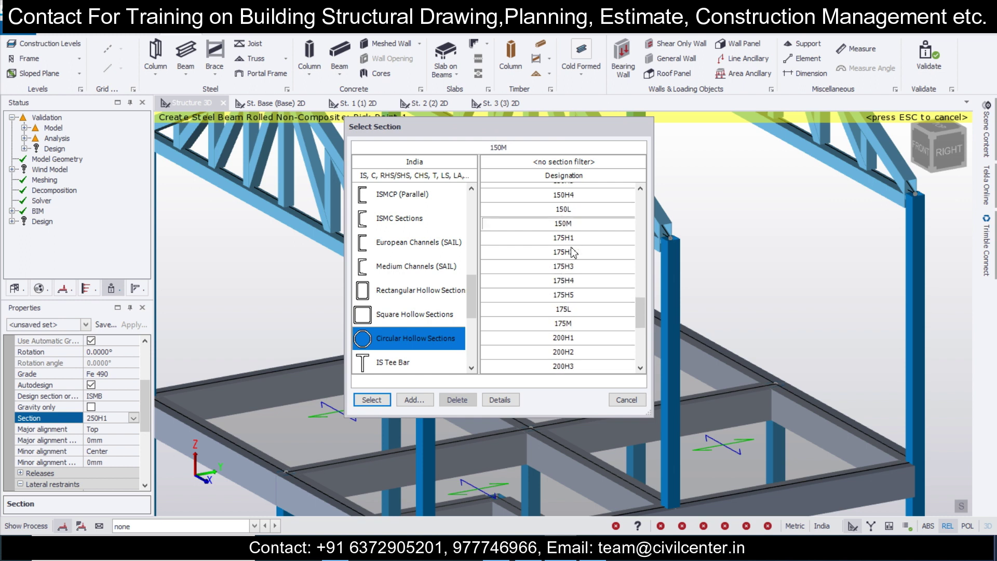
pyautogui.click(371, 400)
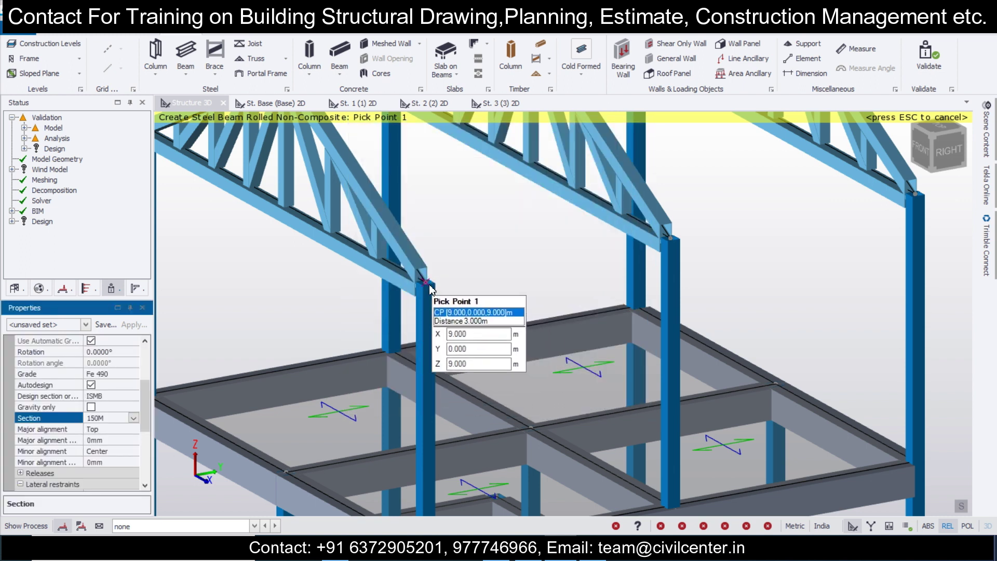
# - Connect the three trusses' eaves ends at X 9 m, Z 9 m with 150M beams from Y 0 to 3 m and 3 to 6 m
pyautogui.click(426, 282)
pyautogui.click(670, 238)
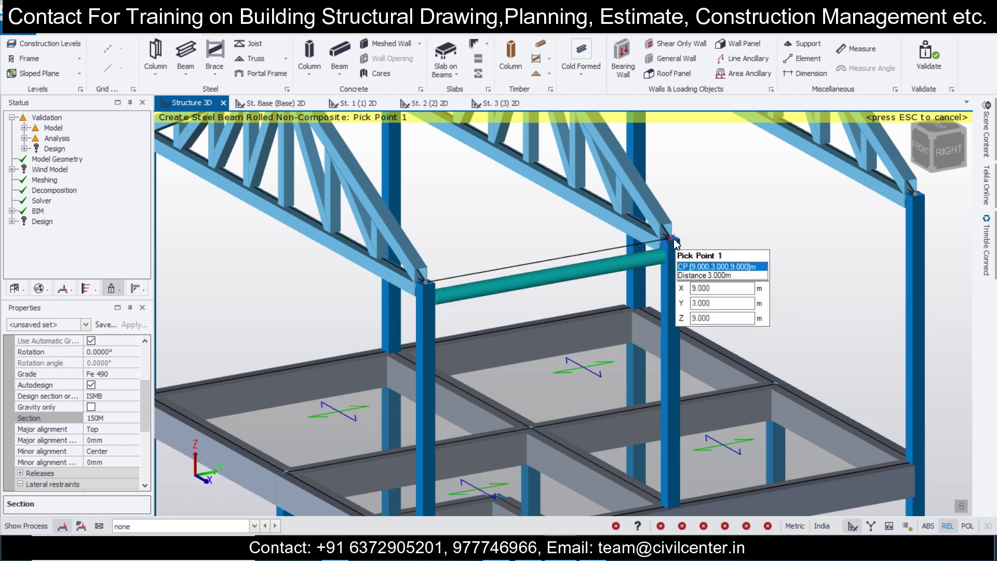
pyautogui.scroll(-3, 719, 264)
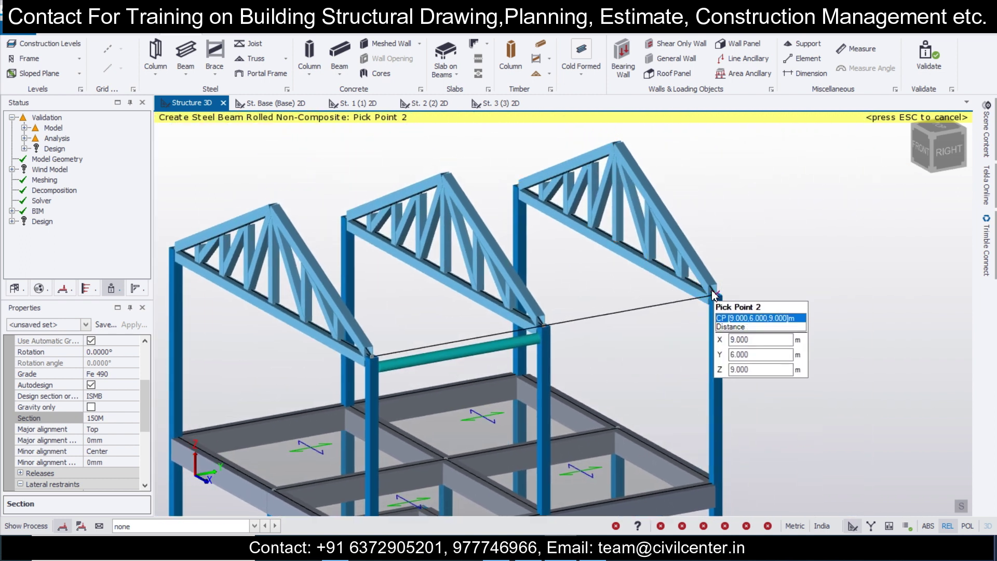
pyautogui.click(714, 295)
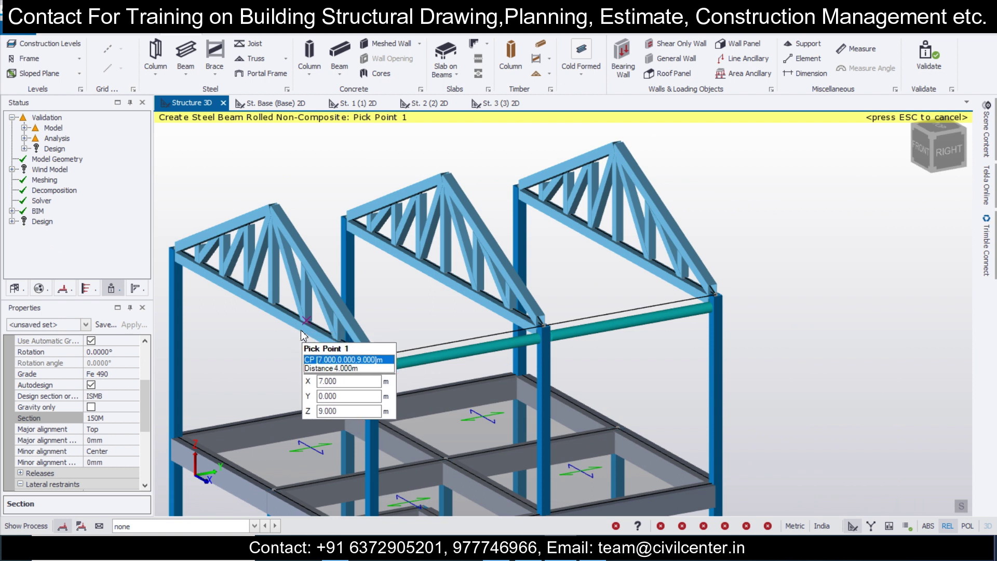
# - Connect the ridge points of the three trusses with two 150M beams at X 6 m, Z 10.5 m
pyautogui.click(305, 285)
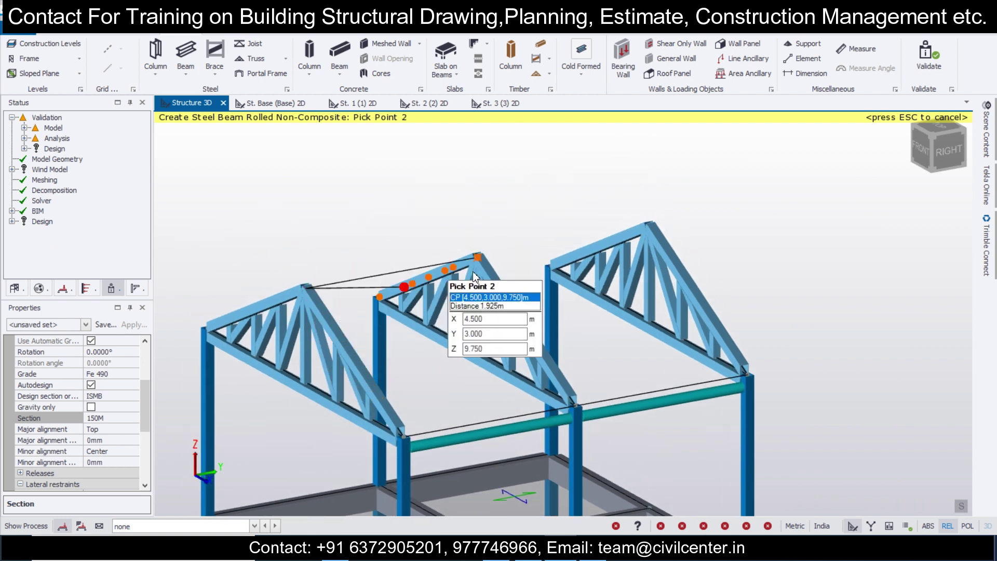
pyautogui.click(480, 261)
pyautogui.click(478, 256)
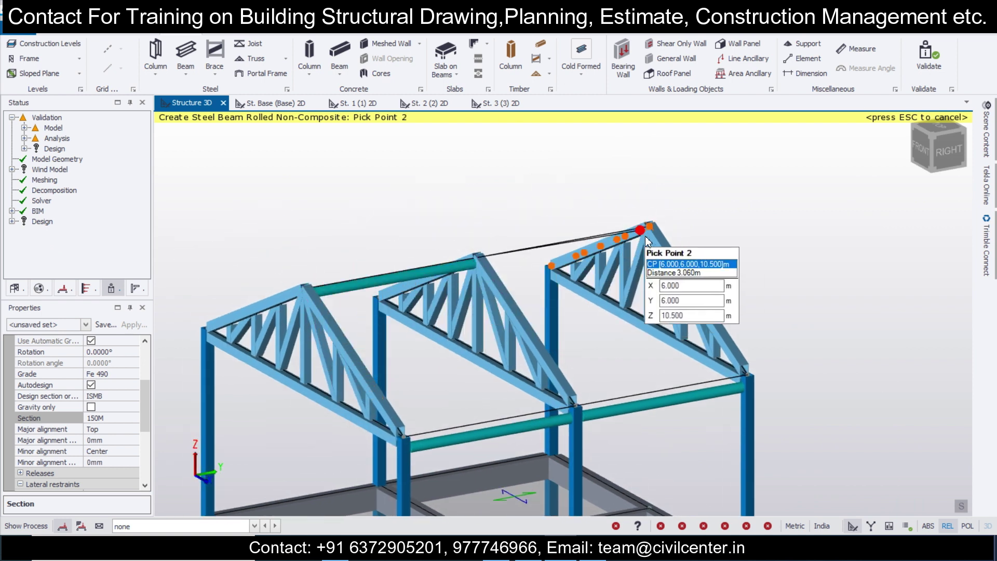
pyautogui.click(648, 234)
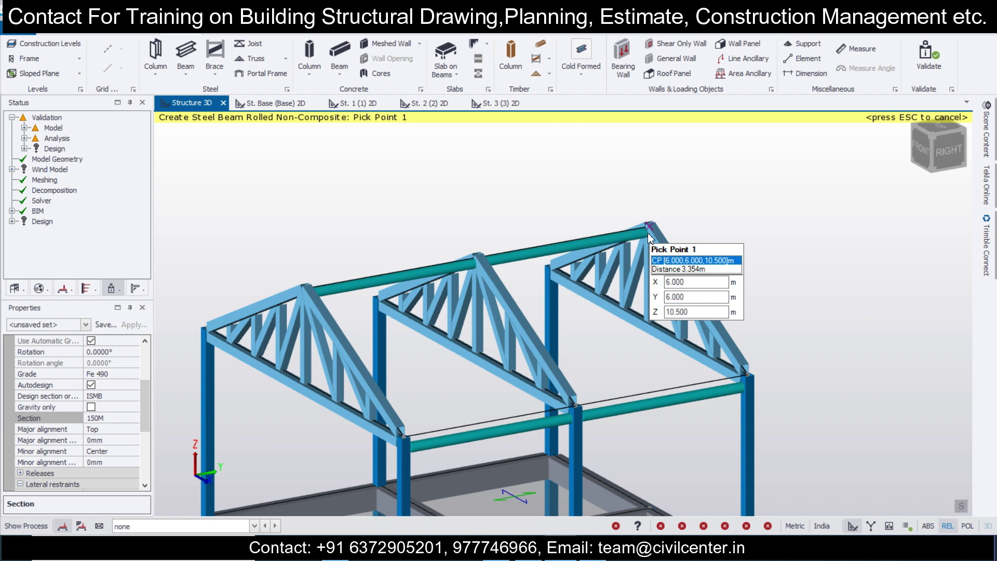
# - Try a 150M beam between the first two trusses' top chords, 1.677 m along the X 9 m slope, and undo it
pyautogui.click(355, 367)
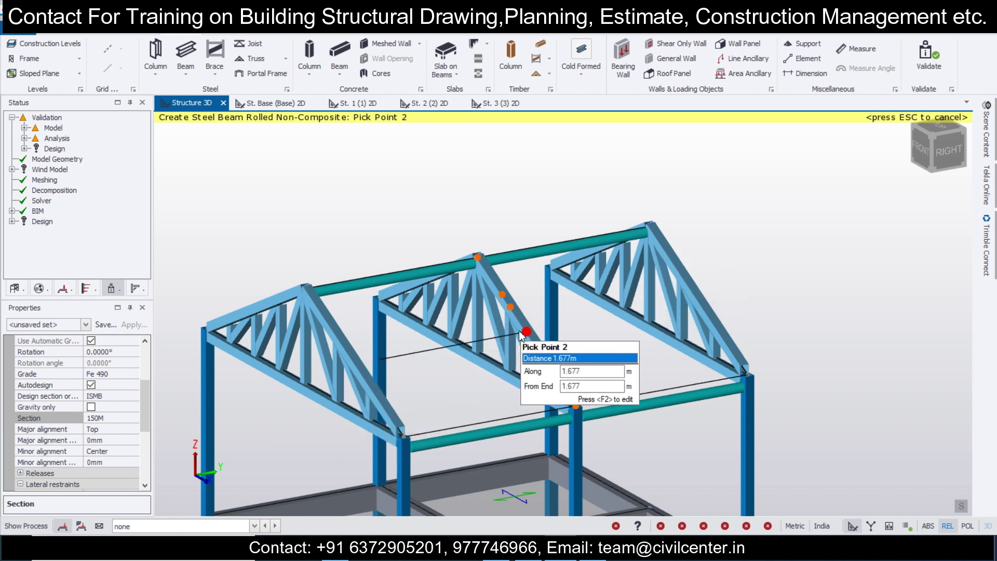
pyautogui.click(520, 336)
pyautogui.hotkey('ctrl', 'z')
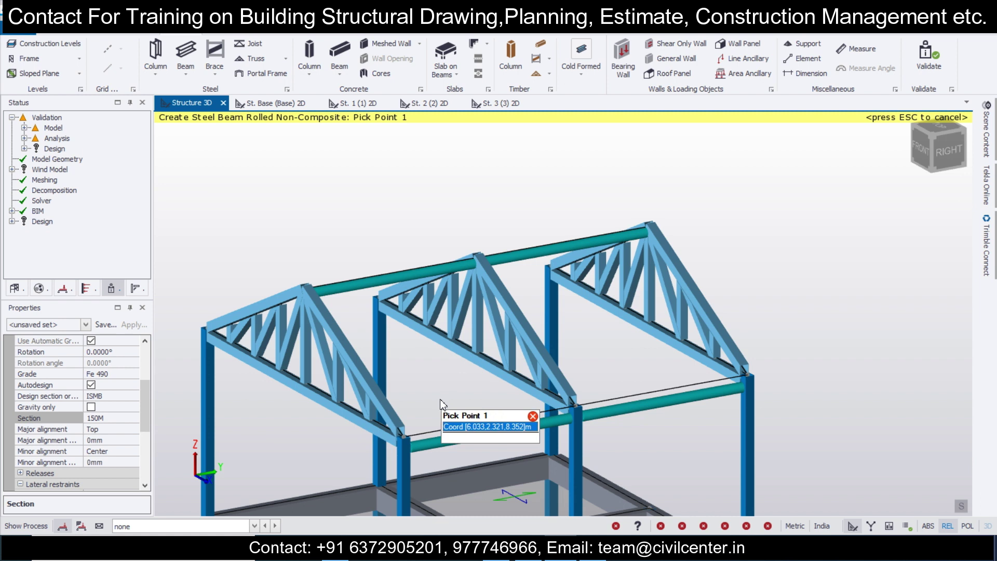
# - Connect the three trusses' top chords on the X 9 m slope with 150M beams at their midpoints, 1.677 m along
pyautogui.moveTo(452, 399); pyautogui.dragTo(391, 426, button='right')
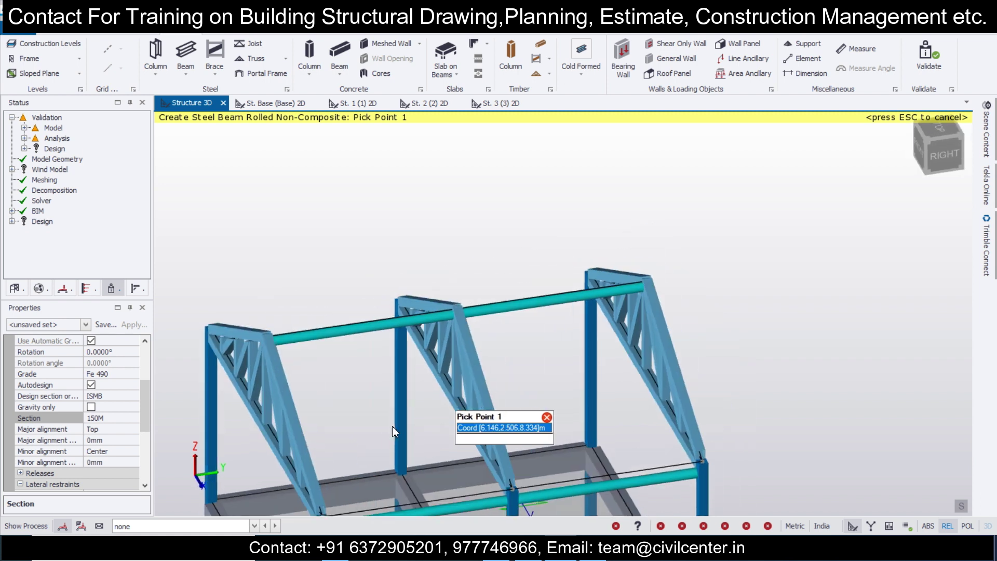
pyautogui.click(294, 430)
pyautogui.click(482, 394)
pyautogui.click(481, 397)
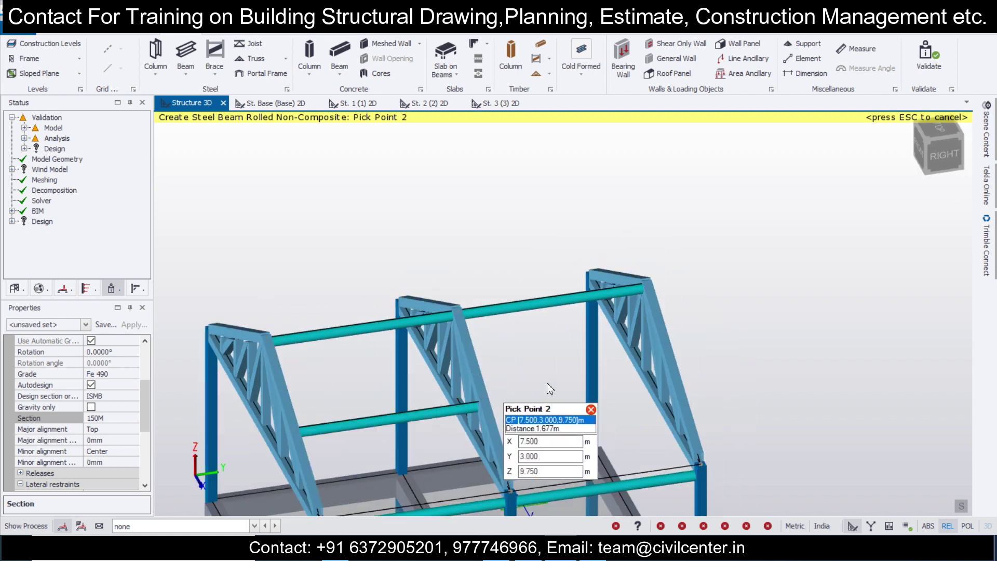
pyautogui.click(678, 375)
# - Connect the three trusses' opposite eaves ends at X 3 m, Z 9 m with 150M beams across both bays
pyautogui.scroll(-3, 541, 396)
pyautogui.moveTo(359, 444); pyautogui.dragTo(693, 415, button='right')
pyautogui.moveTo(527, 429); pyautogui.dragTo(604, 436, button='right')
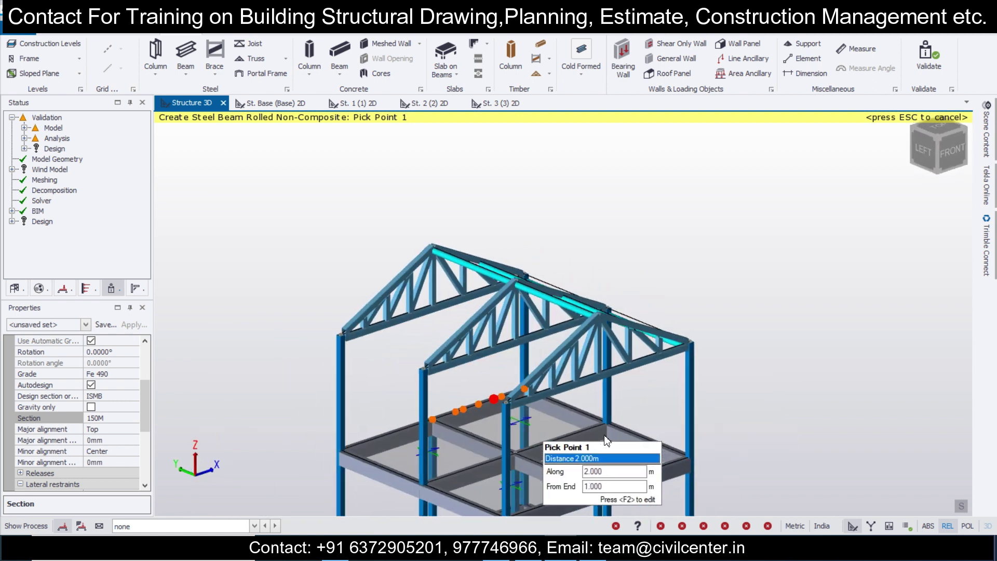
pyautogui.scroll(4, 274, 366)
pyautogui.scroll(-2, 291, 367)
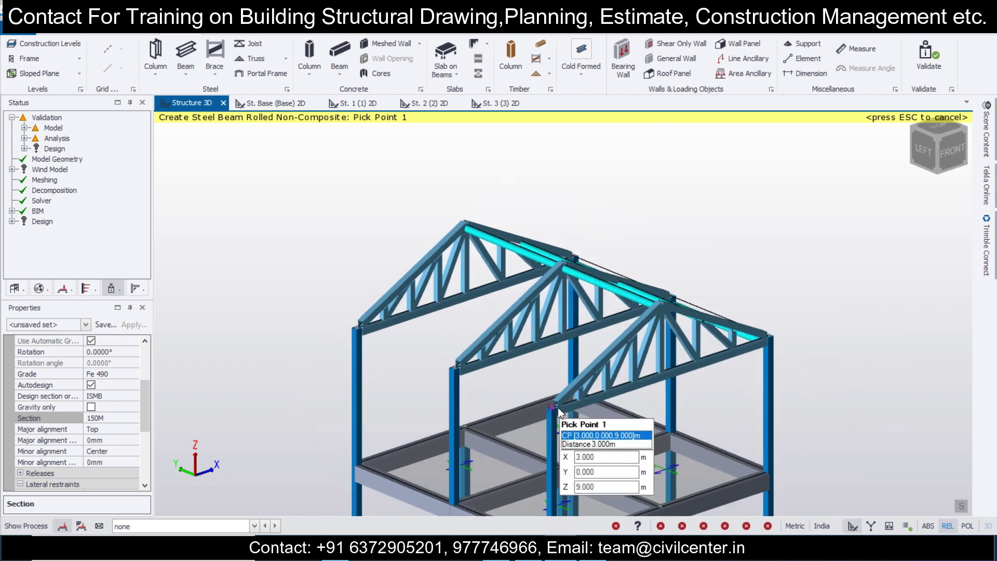
pyautogui.click(559, 412)
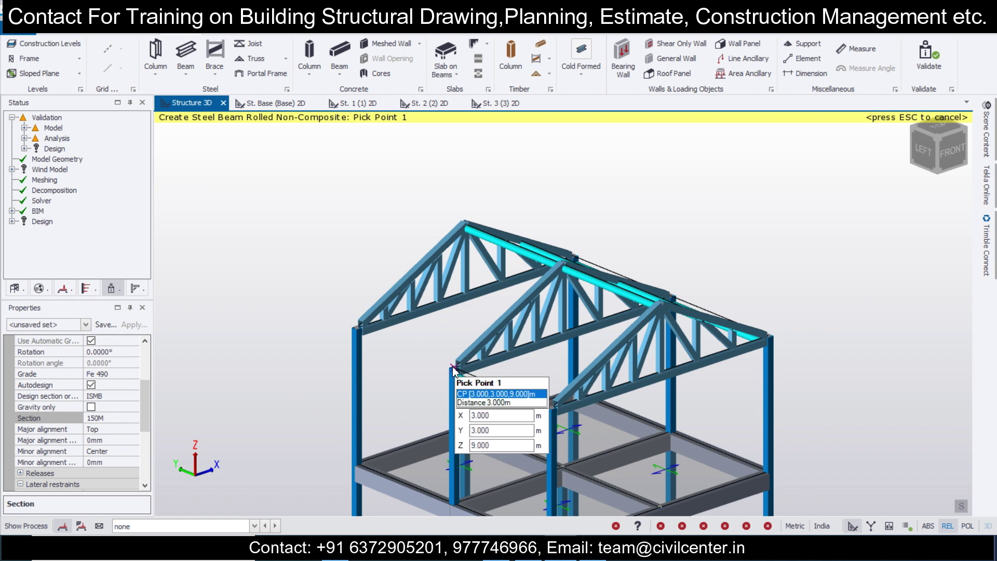
pyautogui.click(452, 366)
pyautogui.click(358, 328)
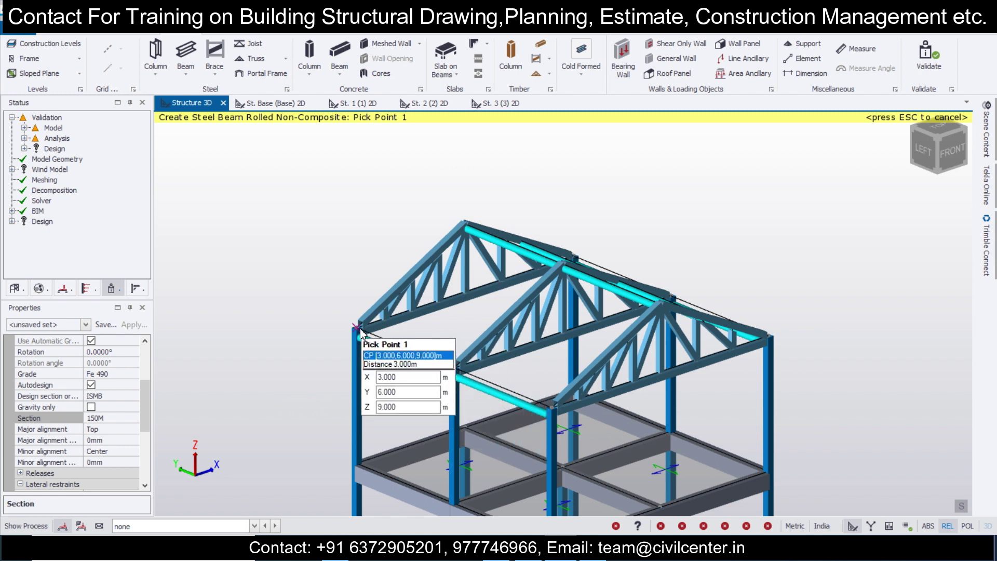
# - Connect the three trusses' top chords on the X 3 m slope with 150M beams at their midpoints, X 4.5 m, Z 9.75 m
pyautogui.click(604, 358)
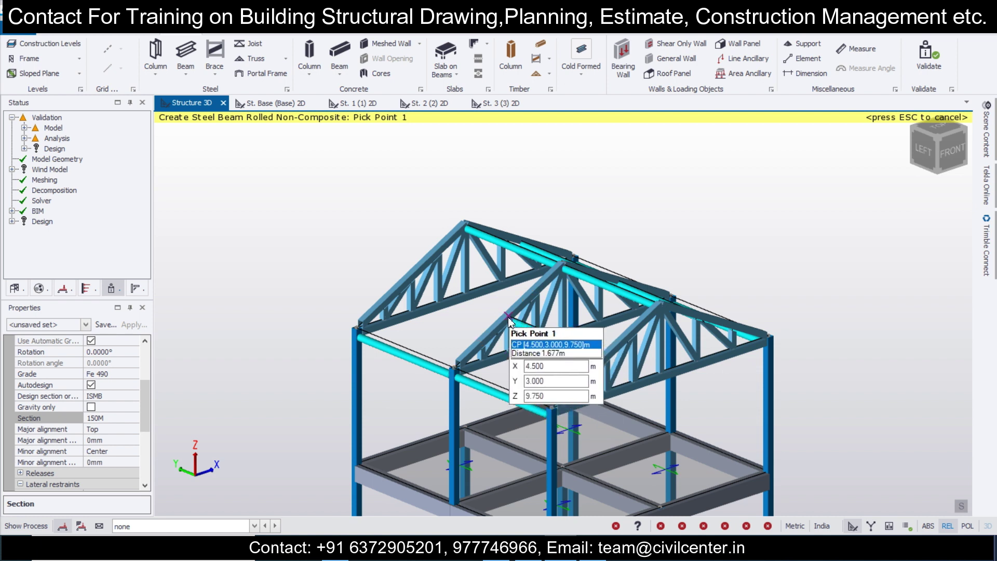
pyautogui.click(509, 321)
pyautogui.moveTo(440, 355); pyautogui.dragTo(317, 356, button='right')
pyautogui.press('Escape')
pyautogui.moveTo(426, 366); pyautogui.dragTo(382, 365, button='middle')
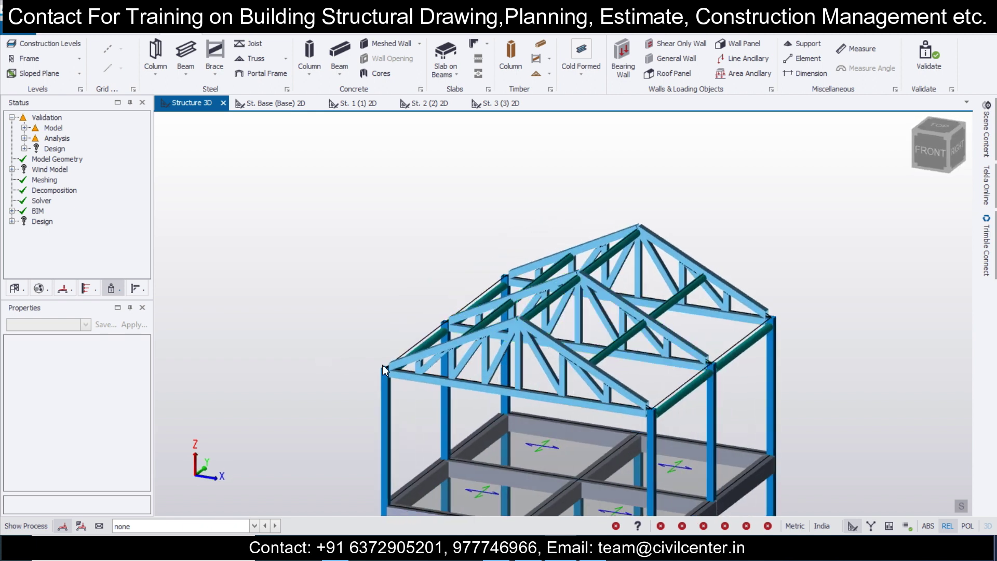
# - Set the top members of the front truss to the circular hollow section 150H1
pyautogui.click(548, 358)
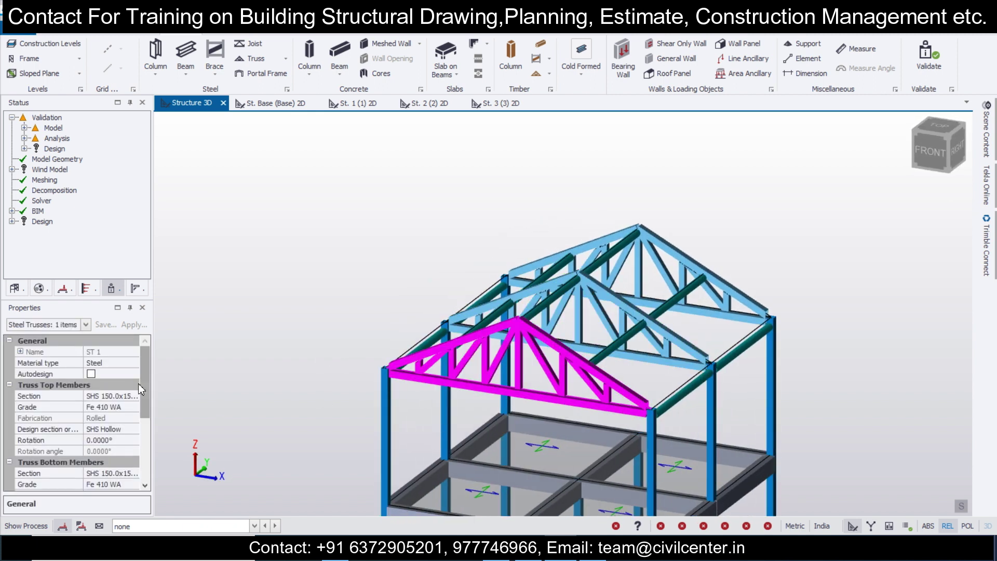
pyautogui.click(133, 398)
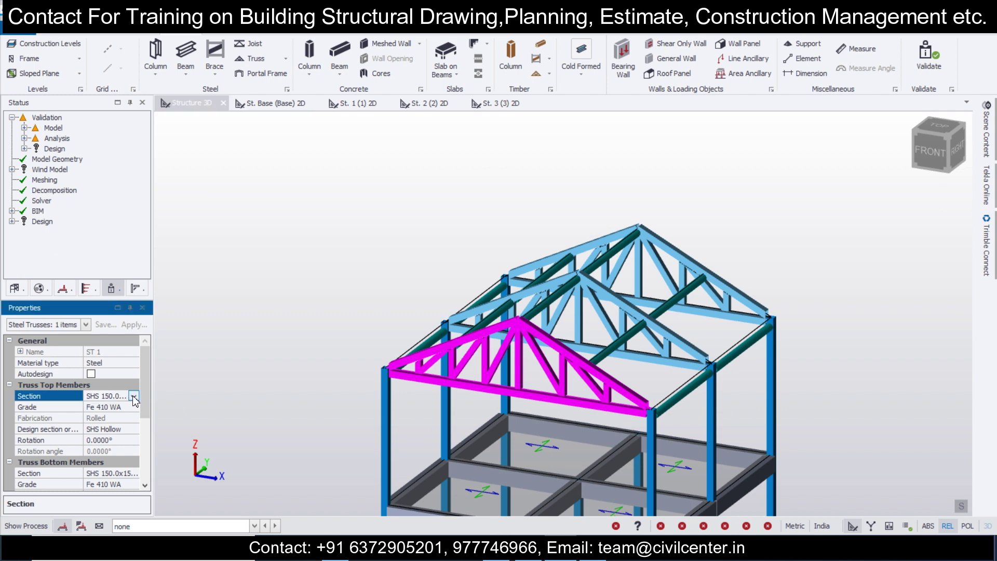
pyautogui.click(134, 397)
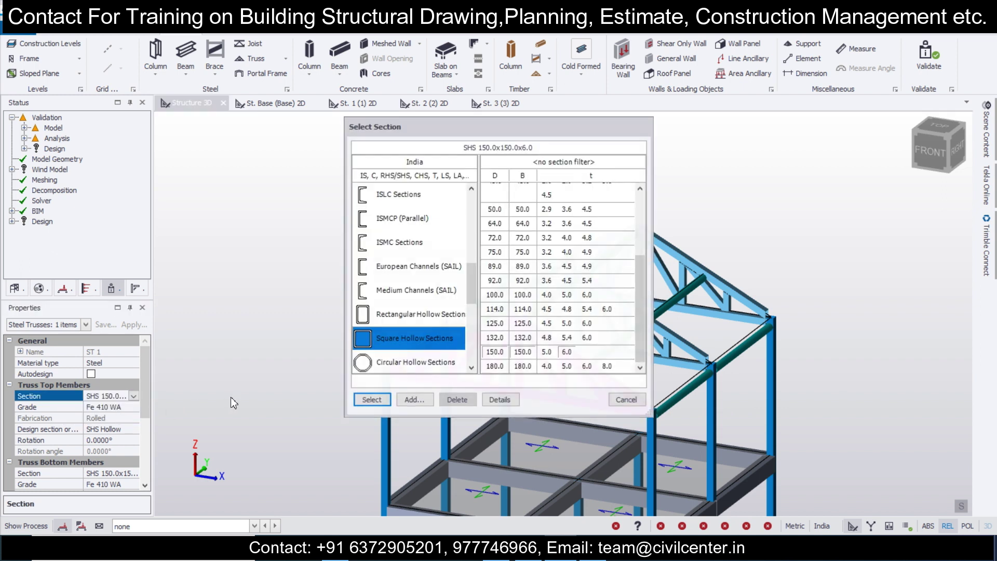
pyautogui.scroll(-1, 436, 364)
pyautogui.click(434, 365)
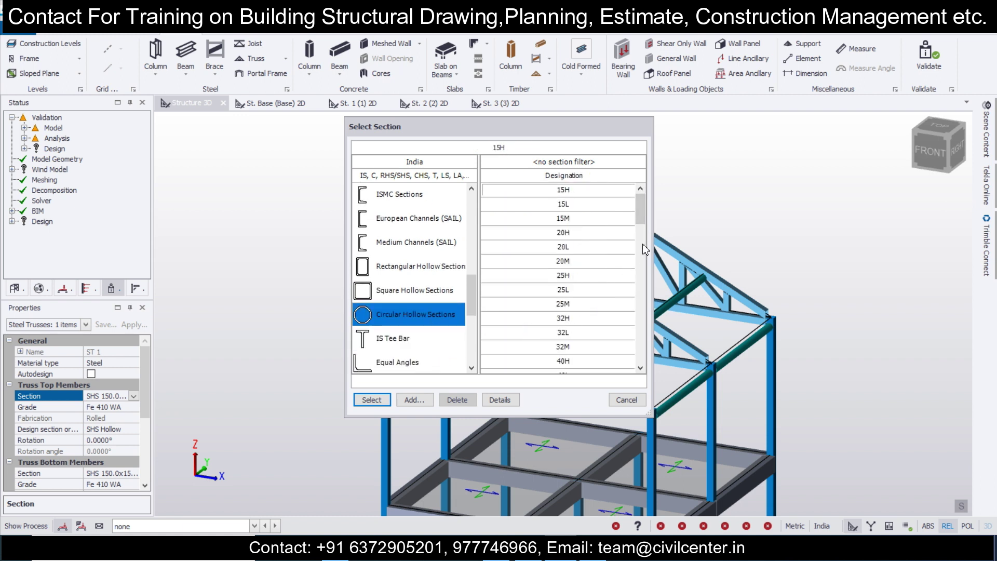
pyautogui.scroll(-5, 643, 230)
pyautogui.moveTo(640, 270); pyautogui.dragTo(642, 291)
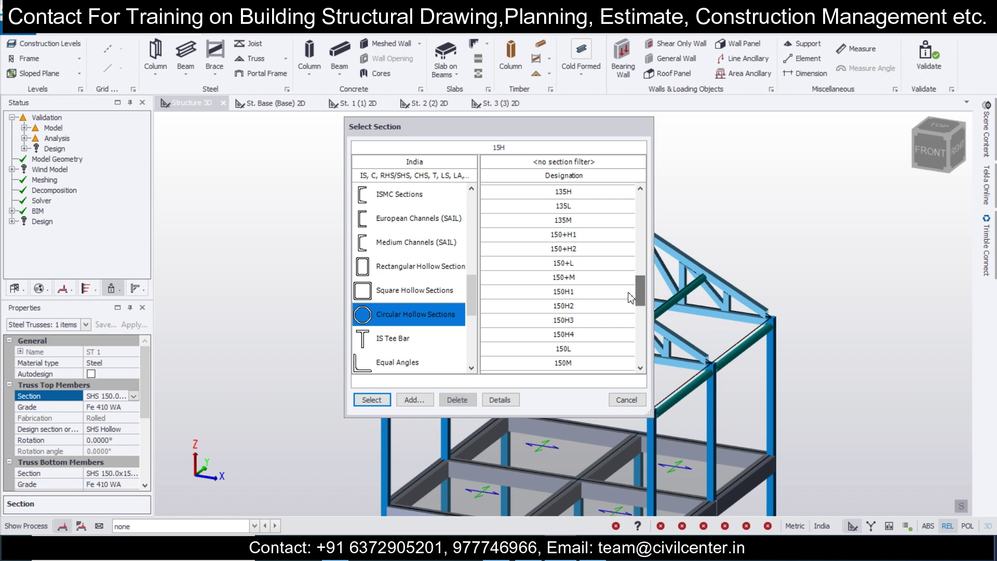
pyautogui.click(381, 404)
pyautogui.moveTo(690, 397); pyautogui.dragTo(619, 407, button='middle')
# - Set the top members of the middle and rear trusses to section 150H1
pyautogui.click(643, 317)
pyautogui.click(618, 338)
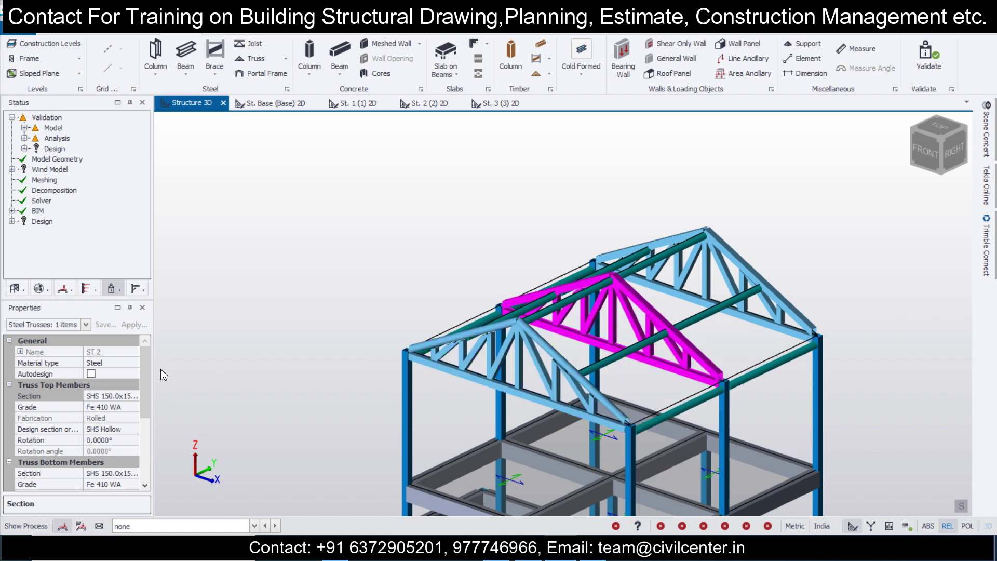
pyautogui.click(132, 402)
pyautogui.click(133, 397)
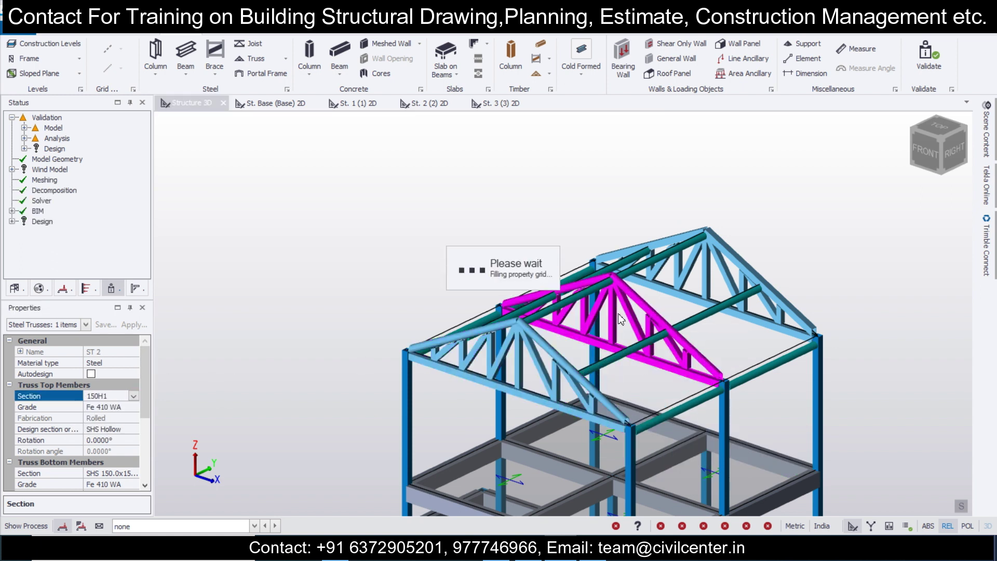
pyautogui.click(747, 280)
pyautogui.click(134, 397)
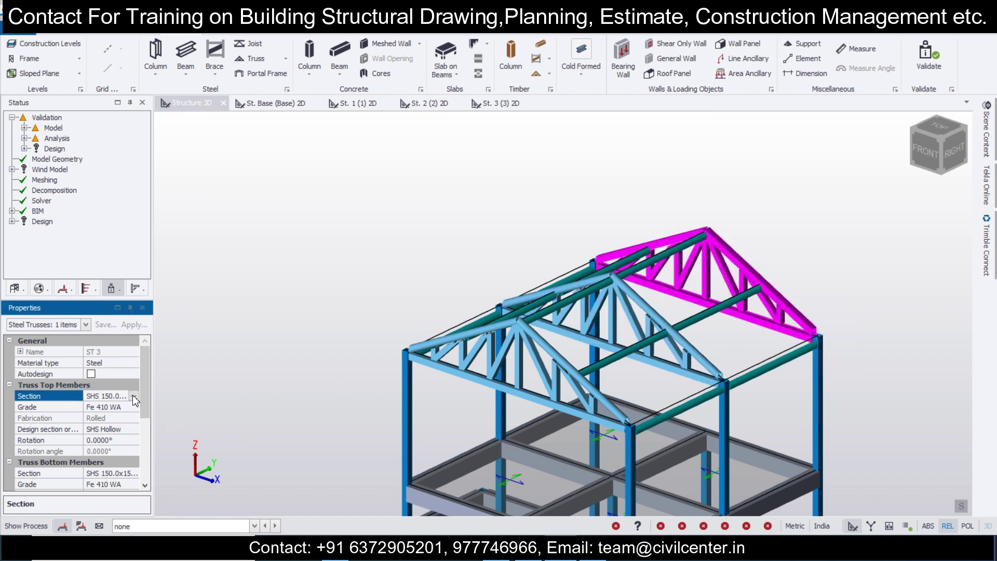
pyautogui.click(134, 397)
pyautogui.click(128, 419)
# - Inspect the trusses and the whole building frame in the 3D view
pyautogui.moveTo(425, 331)
pyautogui.mouseDown(button='right')
pyautogui.moveTo(482, 315)
pyautogui.moveTo(369, 323)
pyautogui.moveTo(324, 341)
pyautogui.moveTo(412, 335)
pyautogui.mouseUp(button='right')
pyautogui.press('Escape')
pyautogui.scroll(-2, 446, 282)
pyautogui.scroll(-3, 369, 323)
pyautogui.scroll(-2, 415, 340)
pyautogui.moveTo(411, 332); pyautogui.dragTo(328, 378, button='middle')
pyautogui.scroll(5, 367, 341)
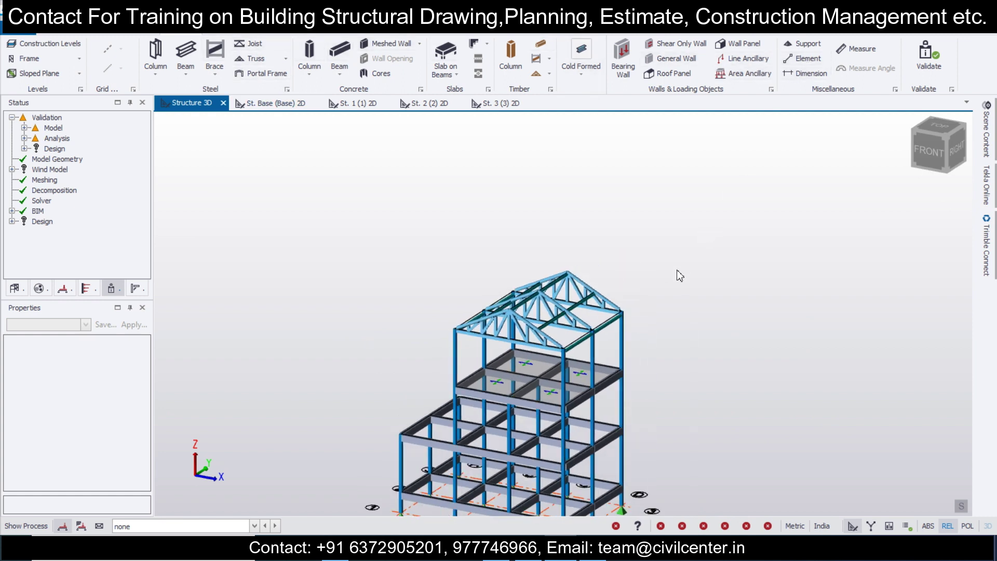
pyautogui.scroll(-2, 681, 266)
pyautogui.moveTo(678, 301)
pyautogui.mouseDown(button='middle')
pyautogui.moveTo(575, 269)
pyautogui.moveTo(676, 305)
pyautogui.mouseUp(button='middle')
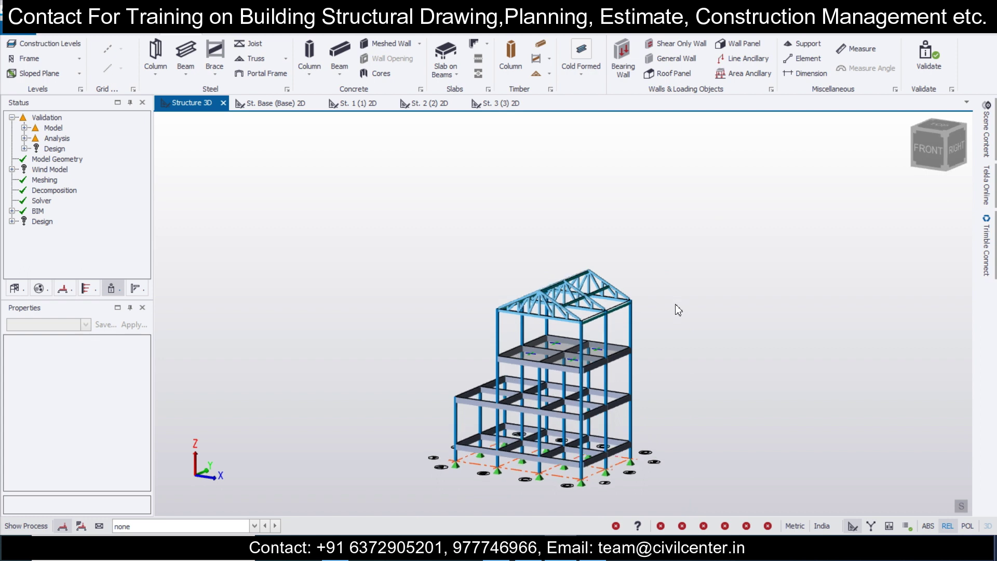
# - Create a roof panel over the X 9 m slope, from the eaves at Z 9 m to the ridge at X 6 m, Z 10.5 m
pyautogui.click(686, 75)
pyautogui.scroll(3, 650, 247)
pyautogui.click(517, 389)
pyautogui.click(613, 349)
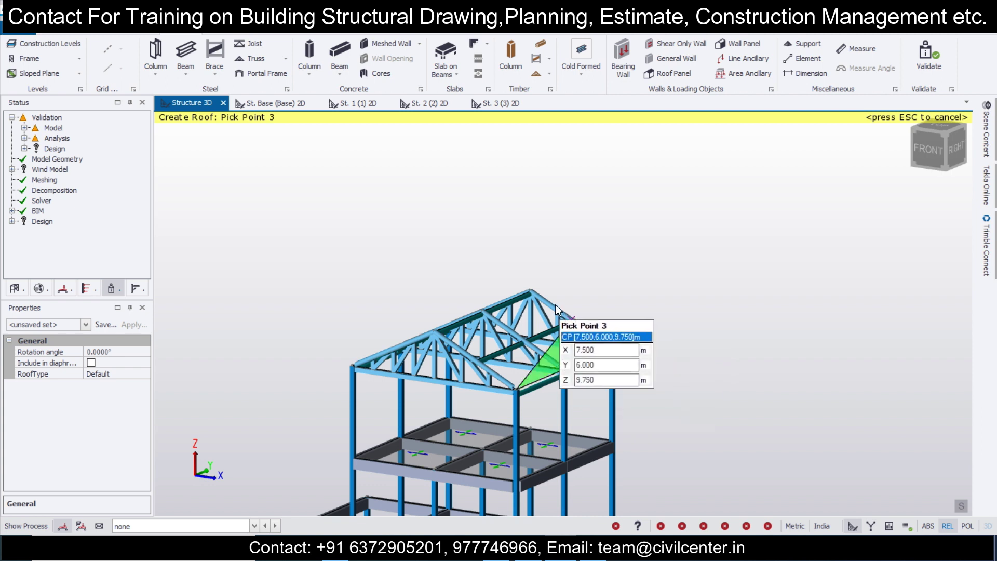
pyautogui.click(530, 289)
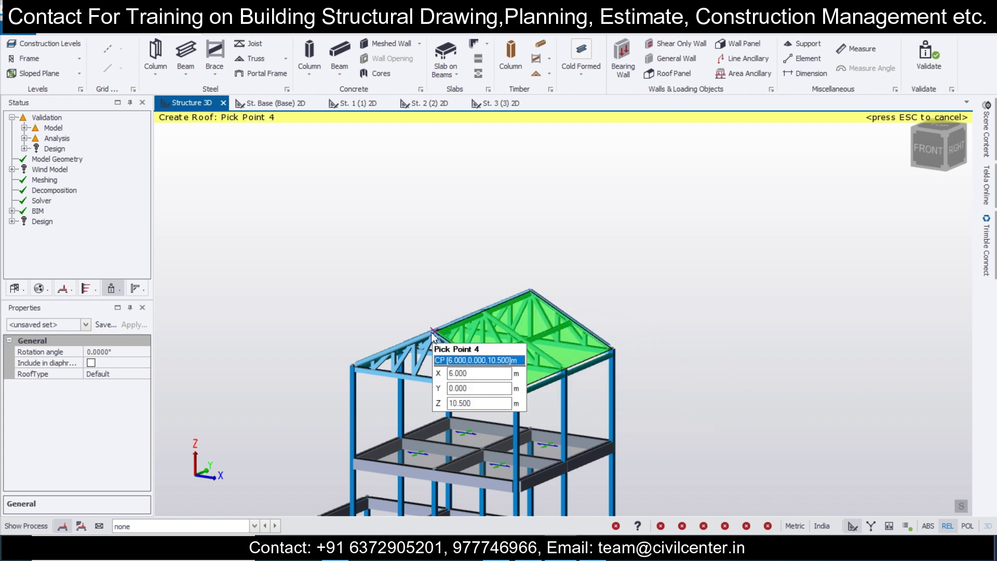
pyautogui.click(431, 332)
# - Create a roof panel over the X 3 m slope, from the eaves at Z 9 m to the ridge at X 6 m, Z 10.5 m
pyautogui.moveTo(466, 378); pyautogui.dragTo(661, 388, button='right')
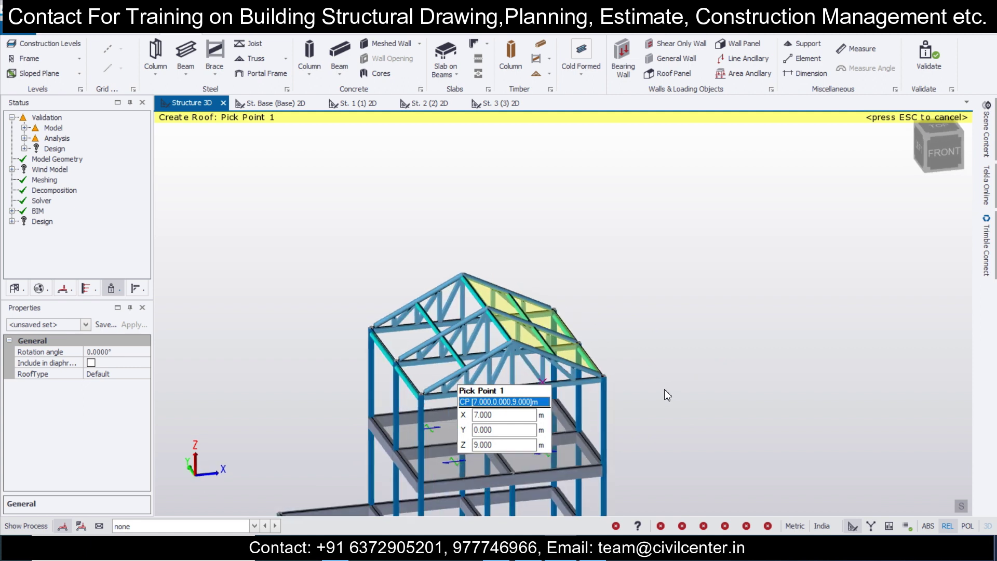
pyautogui.click(372, 328)
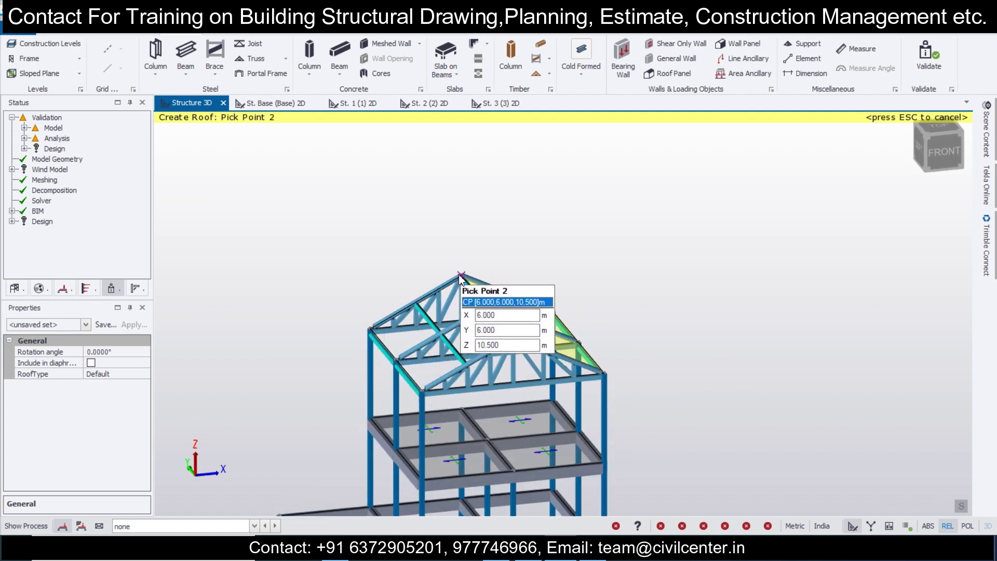
pyautogui.click(458, 282)
pyautogui.click(509, 338)
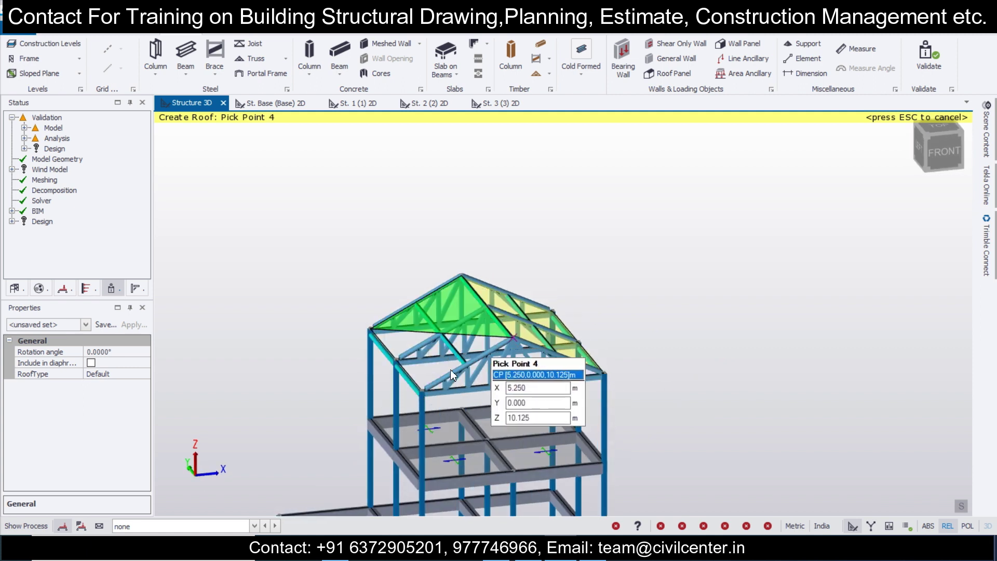
pyautogui.click(421, 389)
# - Inspect both roof panels and the floors below from several sides in the 3D view
pyautogui.keyDown('shift'); pyautogui.moveTo(670, 385); pyautogui.dragTo(557, 338, button='middle'); pyautogui.keyUp('shift')
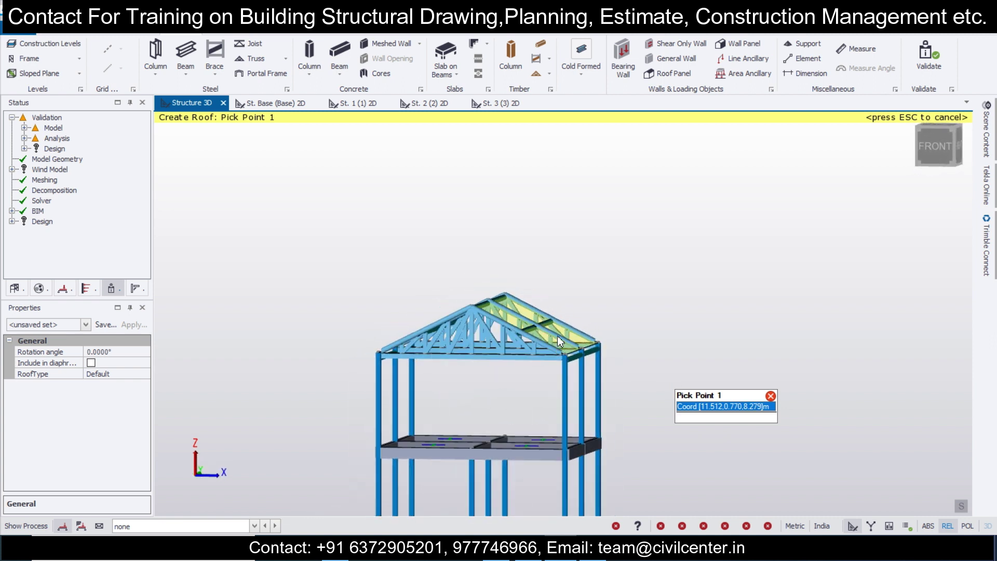
pyautogui.scroll(-3, 557, 337)
pyautogui.moveTo(674, 372); pyautogui.dragTo(576, 411, button='right')
pyautogui.moveTo(594, 403); pyautogui.dragTo(648, 294, button='middle')
pyautogui.keyDown('shift'); pyautogui.moveTo(706, 326); pyautogui.dragTo(800, 324, button='middle'); pyautogui.keyUp('shift')
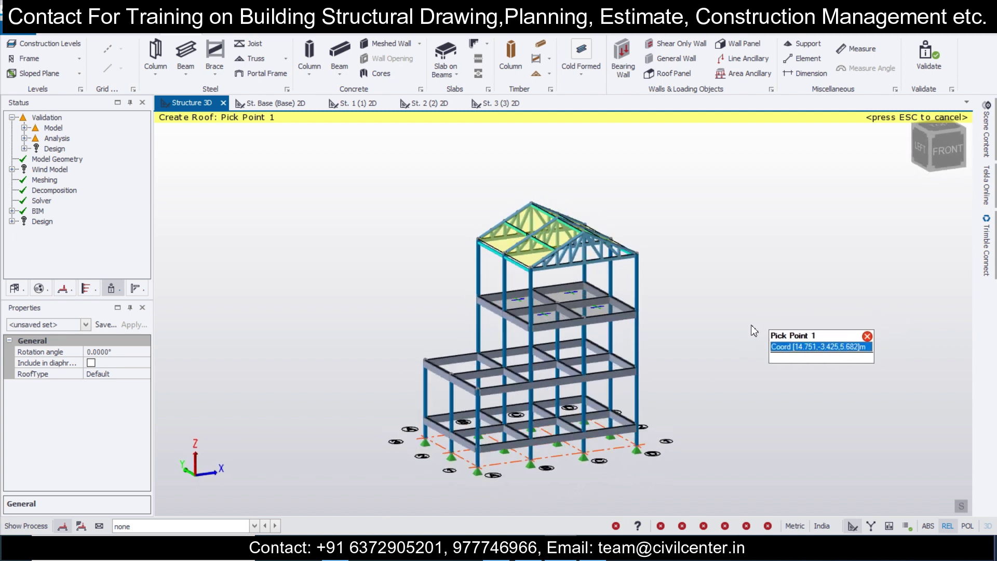
pyautogui.scroll(2, 692, 364)
pyautogui.scroll(3, 689, 362)
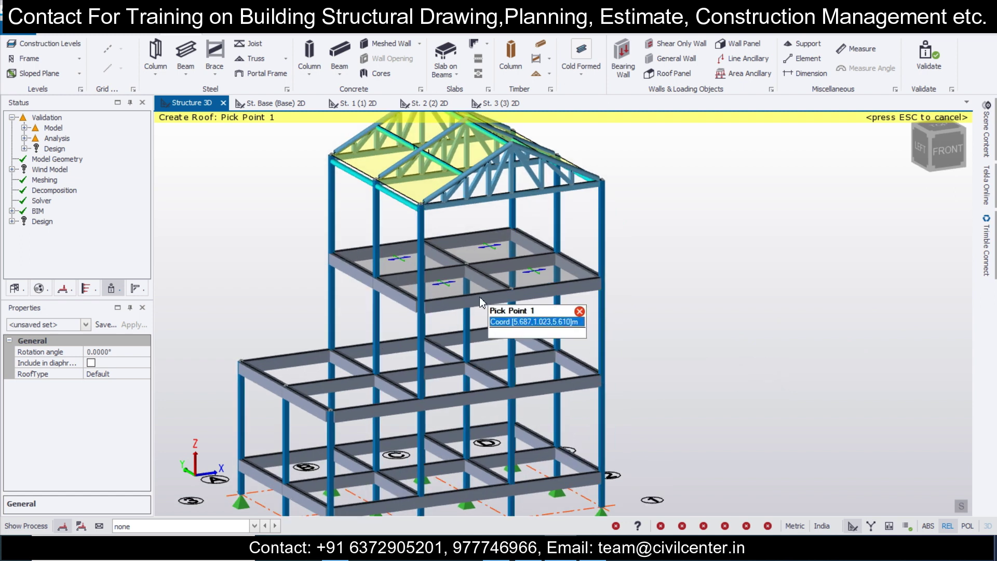
# - Create slabs on beams in all six bays of level St. 2 between grids A–D and 1–3
pyautogui.click(429, 103)
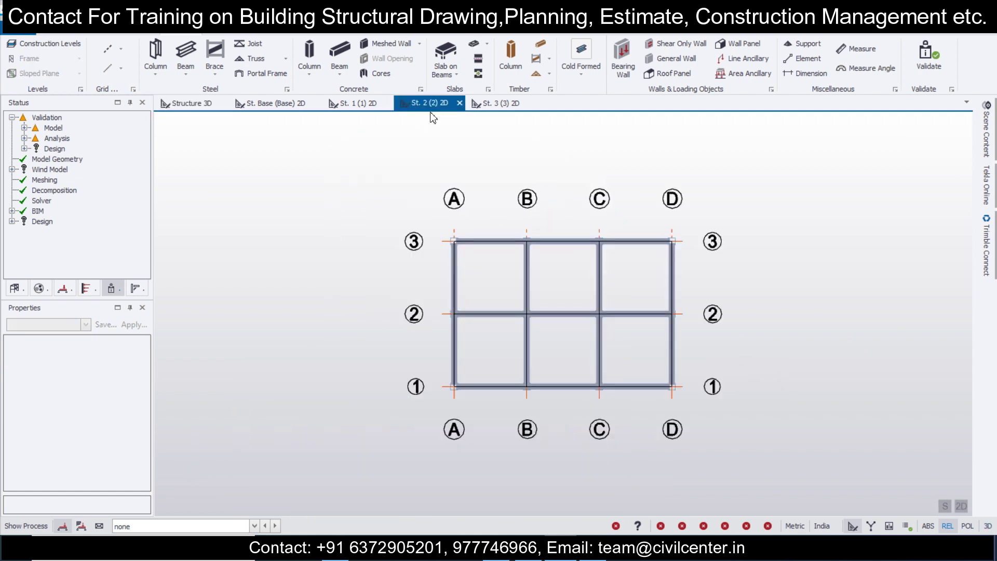
pyautogui.click(450, 55)
pyautogui.click(508, 272)
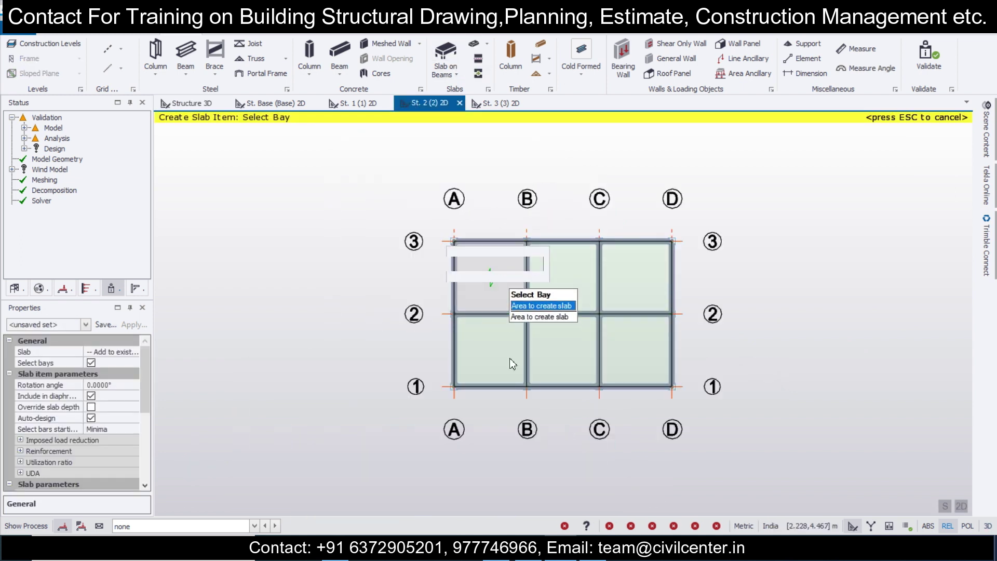
pyautogui.click(514, 357)
pyautogui.click(574, 358)
pyautogui.click(568, 302)
pyautogui.hotkey('ctrl', 'z')
pyautogui.click(565, 355)
pyautogui.click(564, 297)
pyautogui.click(621, 297)
pyautogui.click(631, 353)
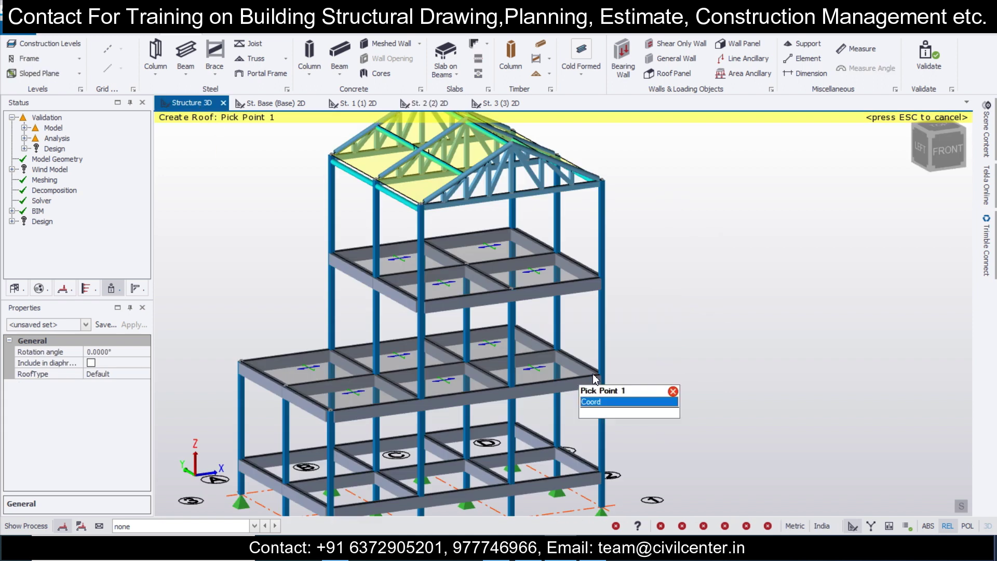
# - Apply 5 kN/m full UDL member loads in the 2 Dead loadcase to all beams of level St. 1
pyautogui.moveTo(621, 390); pyautogui.dragTo(709, 374, button='right')
pyautogui.scroll(-1, 701, 378)
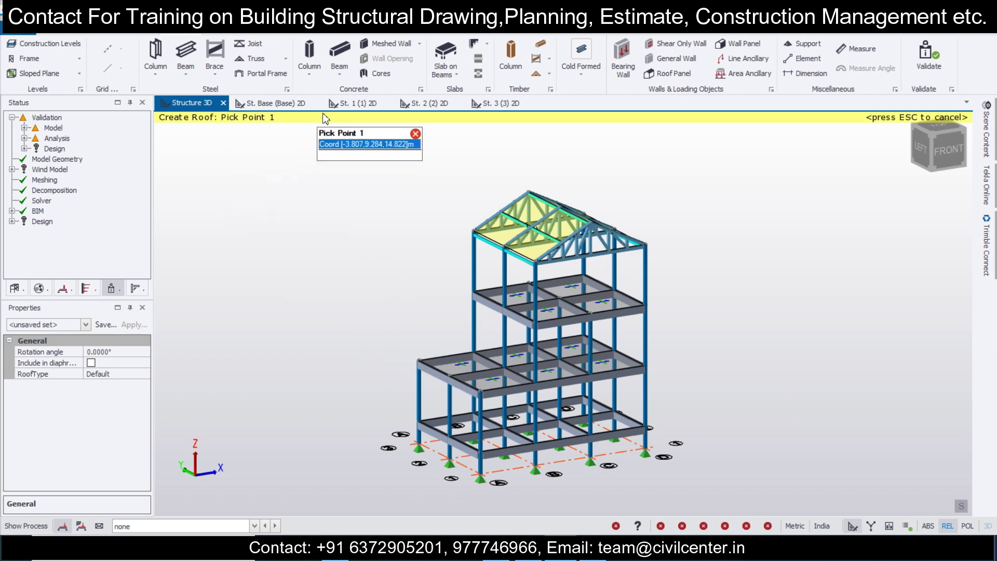
pyautogui.click(350, 104)
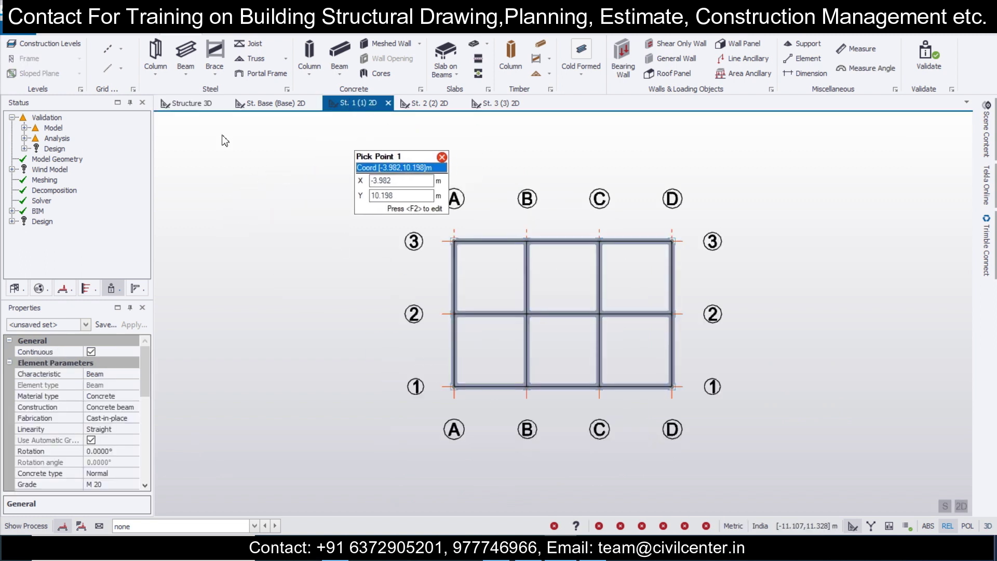
pyautogui.click(178, 526)
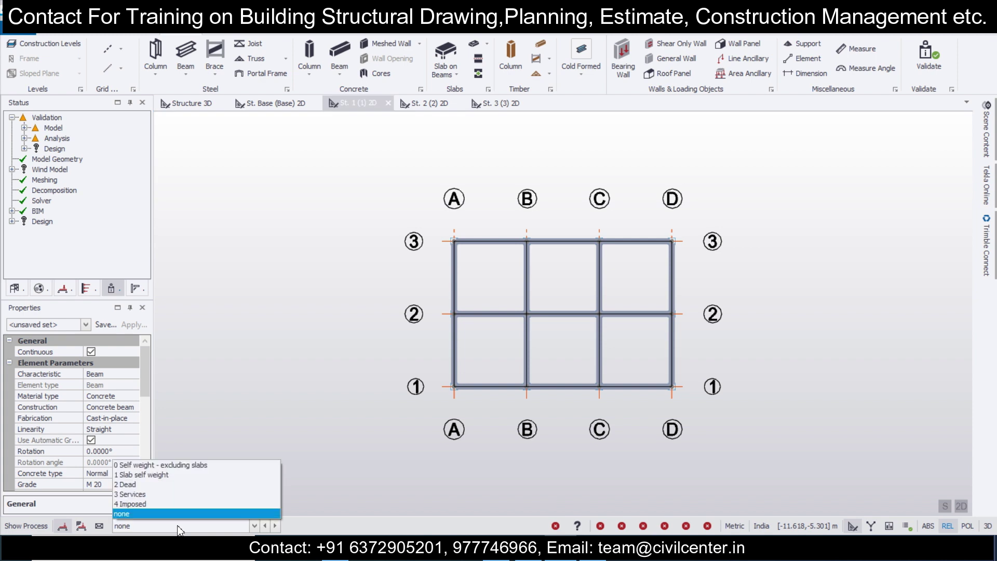
pyautogui.click(185, 488)
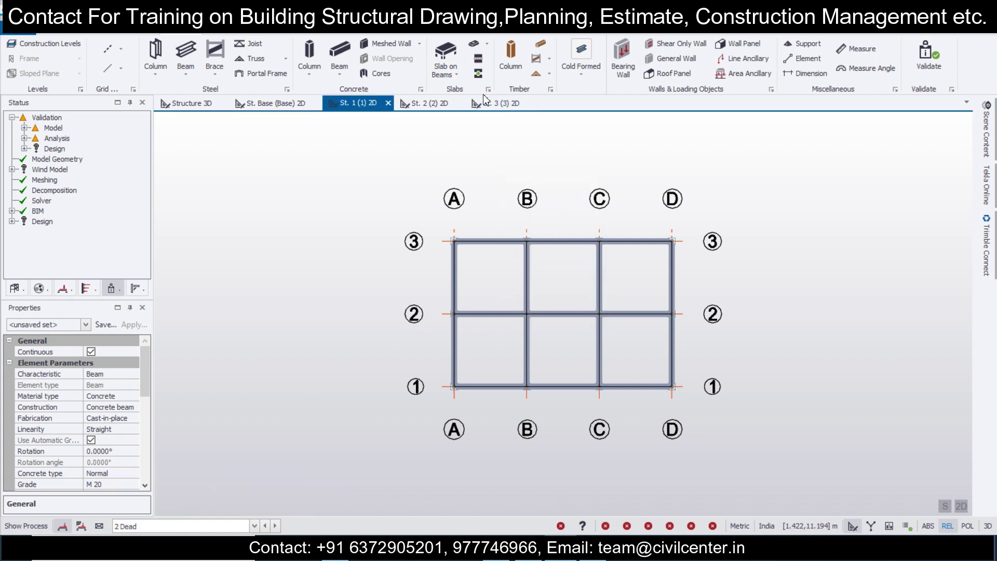
pyautogui.click(267, 31)
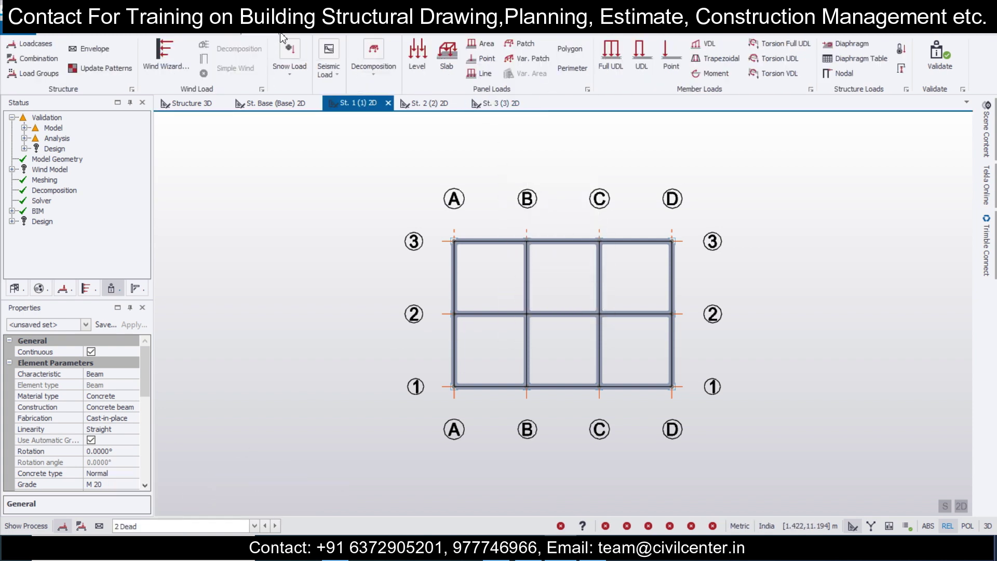
pyautogui.click(609, 59)
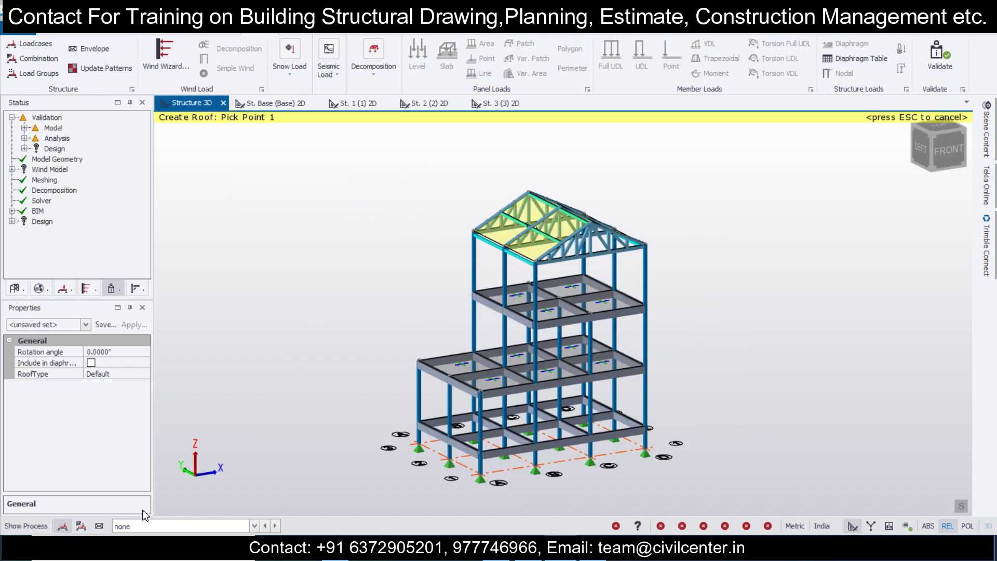
# - Display the 2 Dead loadcase in the 3D view to check the St. 1 beam loads
pyautogui.click(161, 526)
pyautogui.click(164, 485)
pyautogui.moveTo(301, 459); pyautogui.dragTo(272, 467, button='right')
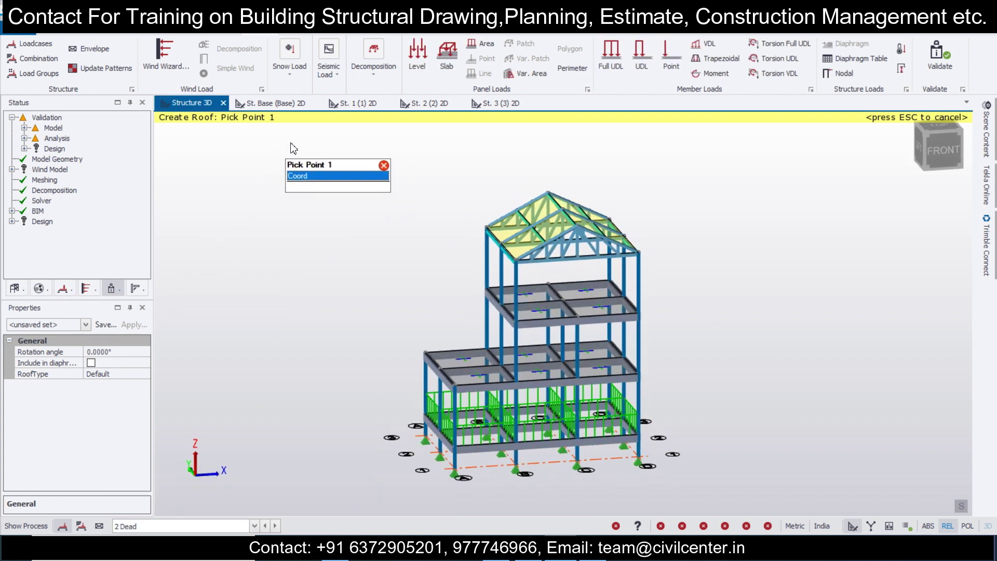
# - Apply 5 kN/m full UDL member loads in the 2 Dead loadcase to all perimeter beams of level St. 2
pyautogui.click(427, 104)
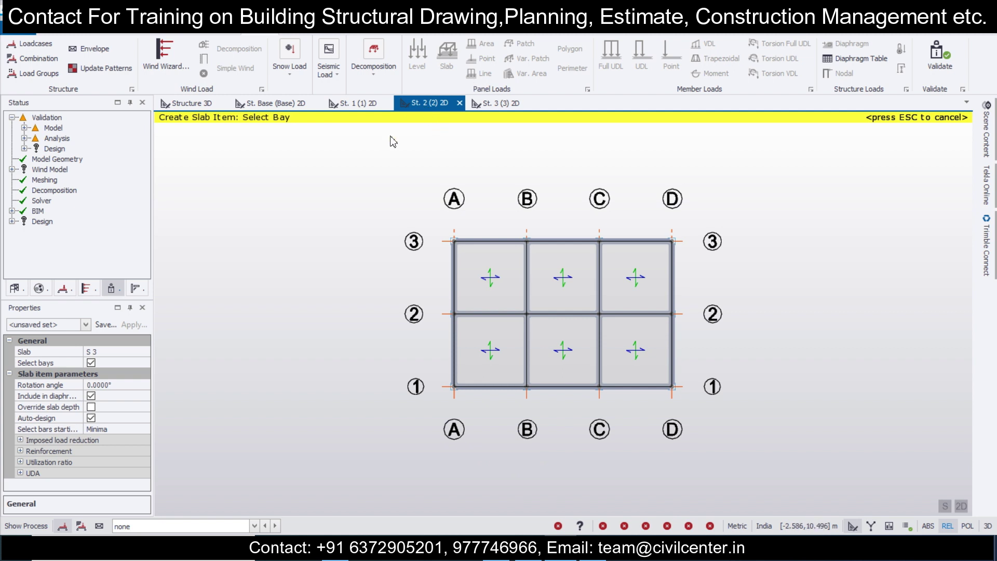
pyautogui.click(209, 533)
pyautogui.click(164, 484)
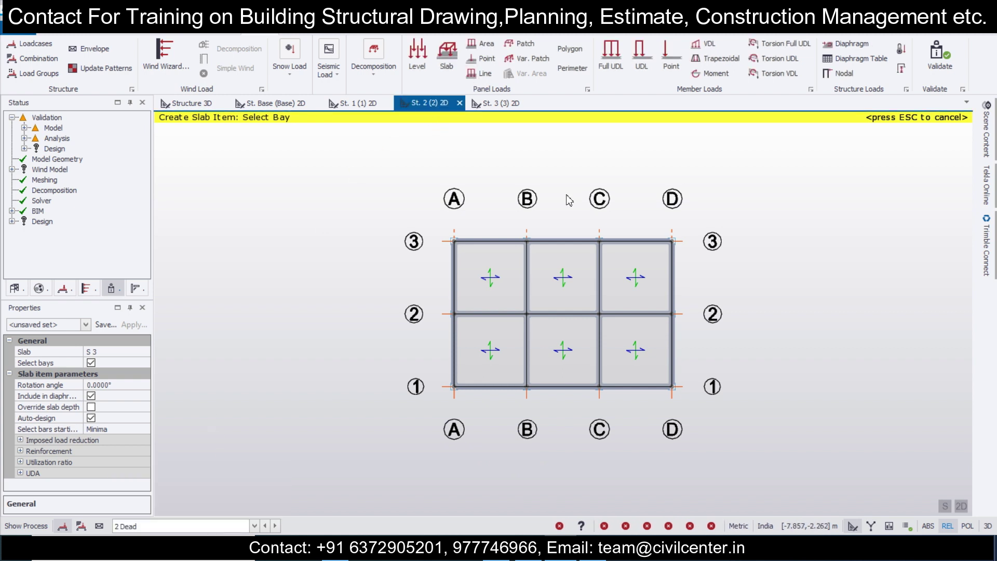
pyautogui.click(610, 66)
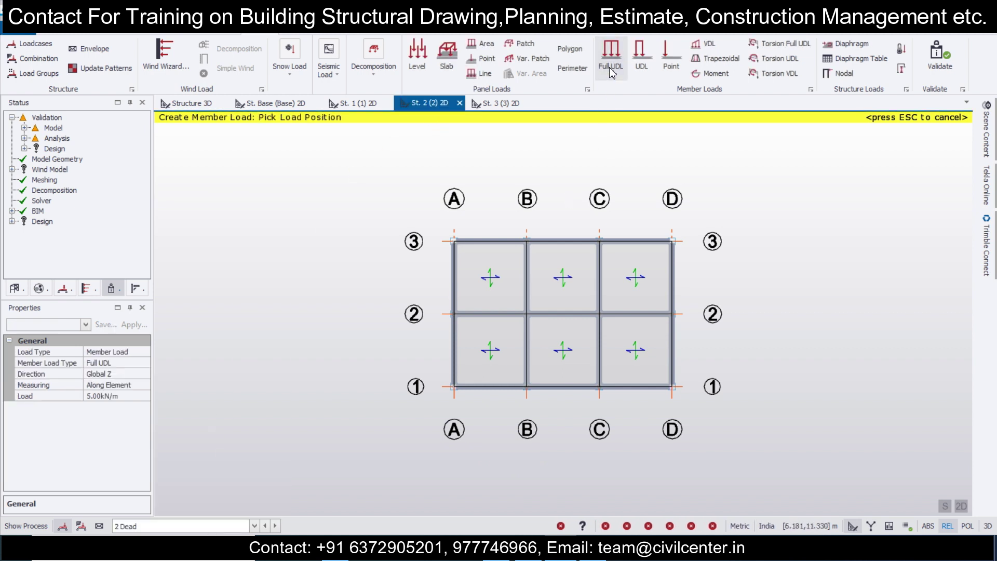
pyautogui.click(489, 236)
pyautogui.click(563, 238)
pyautogui.click(625, 240)
pyautogui.click(671, 268)
pyautogui.click(671, 354)
pyautogui.click(633, 387)
pyautogui.click(562, 387)
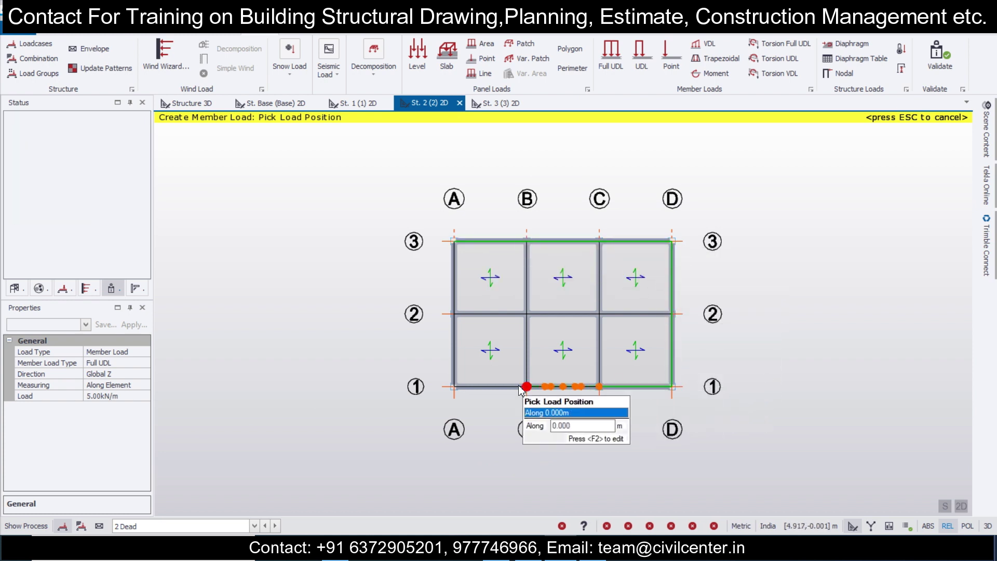
pyautogui.click(490, 387)
pyautogui.click(454, 351)
pyautogui.click(454, 278)
# - Apply 5 kN/m full UDL member loads in the 2 Dead loadcase to the interior beams of level St. 2 and check them in 3D
pyautogui.click(491, 314)
pyautogui.click(527, 277)
pyautogui.click(527, 350)
pyautogui.click(553, 315)
pyautogui.click(598, 291)
pyautogui.click(600, 346)
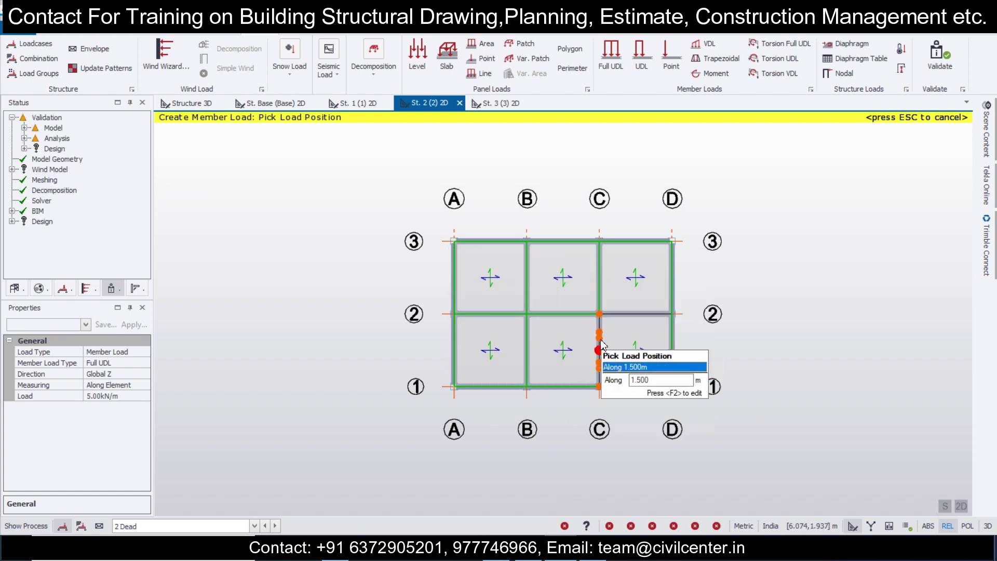
pyautogui.click(631, 315)
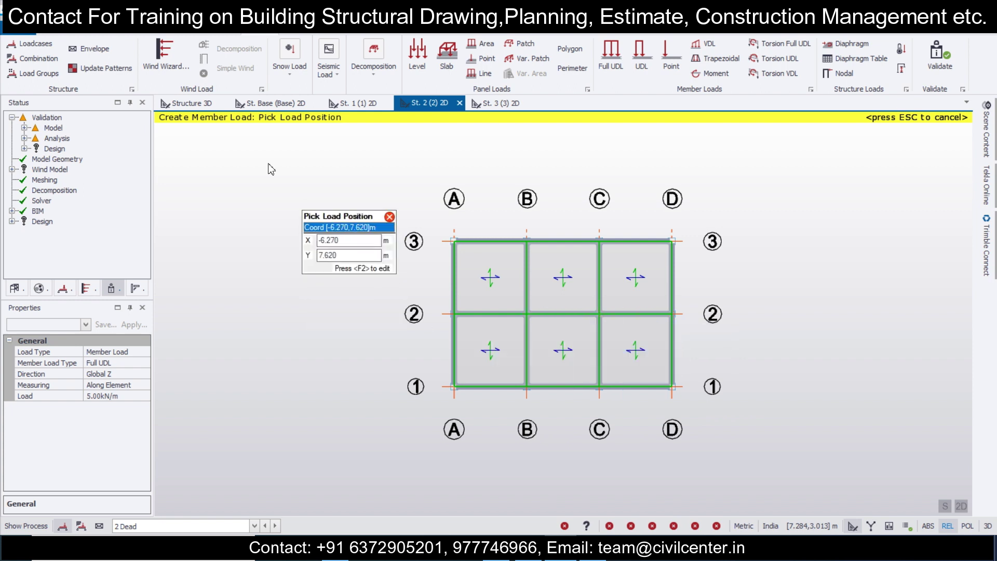
pyautogui.click(207, 104)
pyautogui.moveTo(723, 366)
pyautogui.mouseDown(button='right')
pyautogui.moveTo(604, 346)
pyautogui.moveTo(712, 341)
pyautogui.moveTo(715, 354)
pyautogui.mouseUp(button='right')
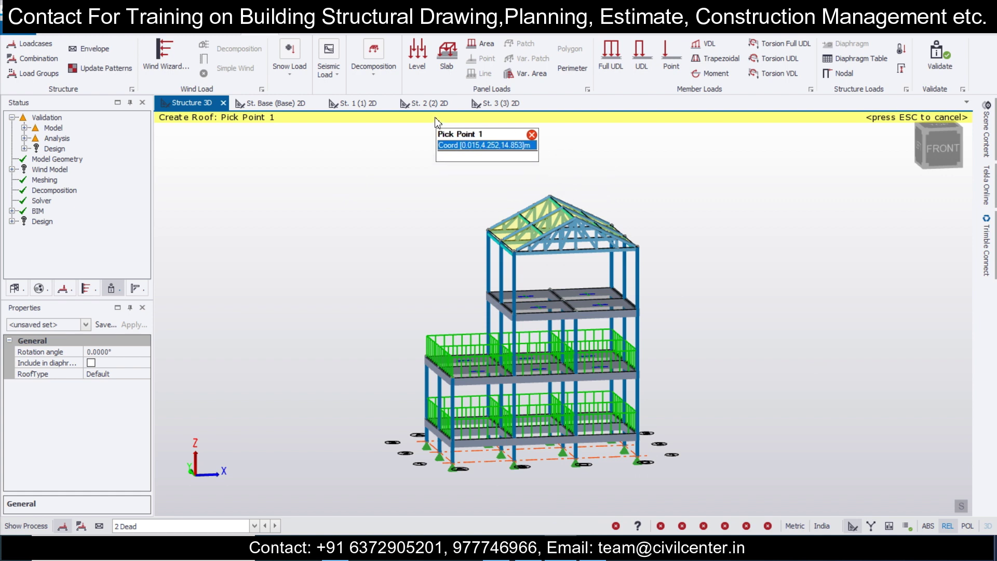
# - Apply a 4 kN/m² level load in the 4 Imposed loadcase to the slabs of level St. 2
pyautogui.click(434, 104)
pyautogui.click(201, 528)
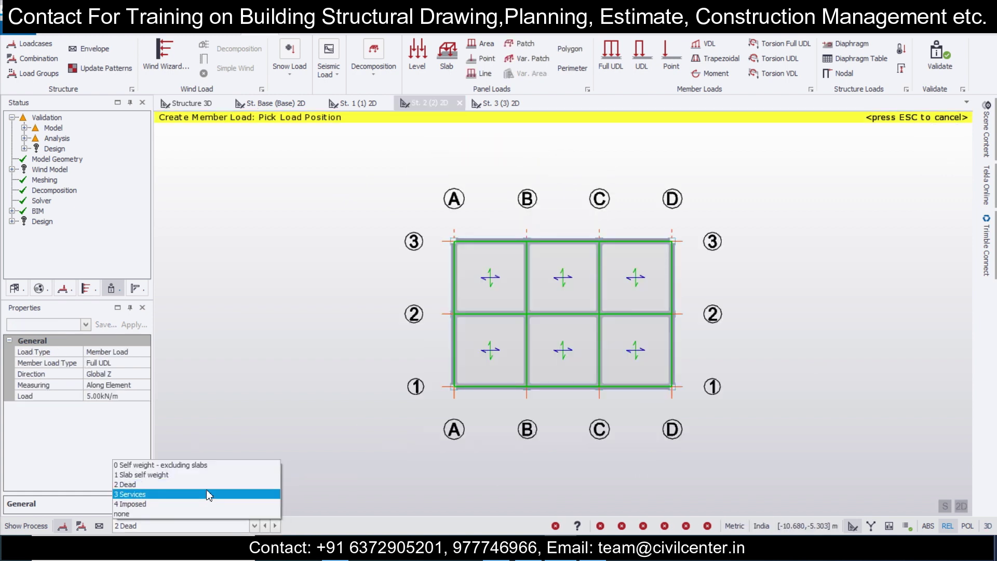
pyautogui.click(212, 504)
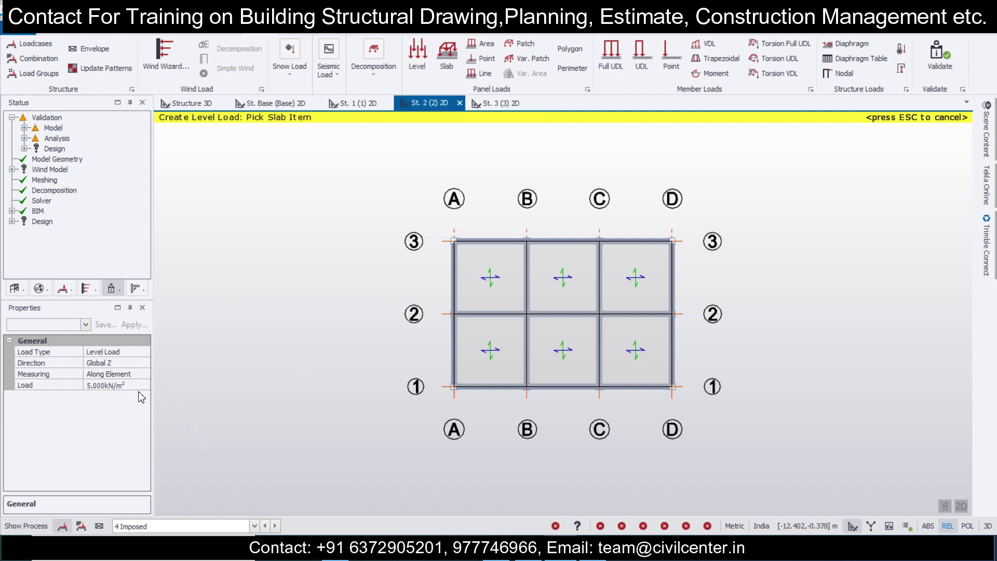
pyautogui.click(137, 393)
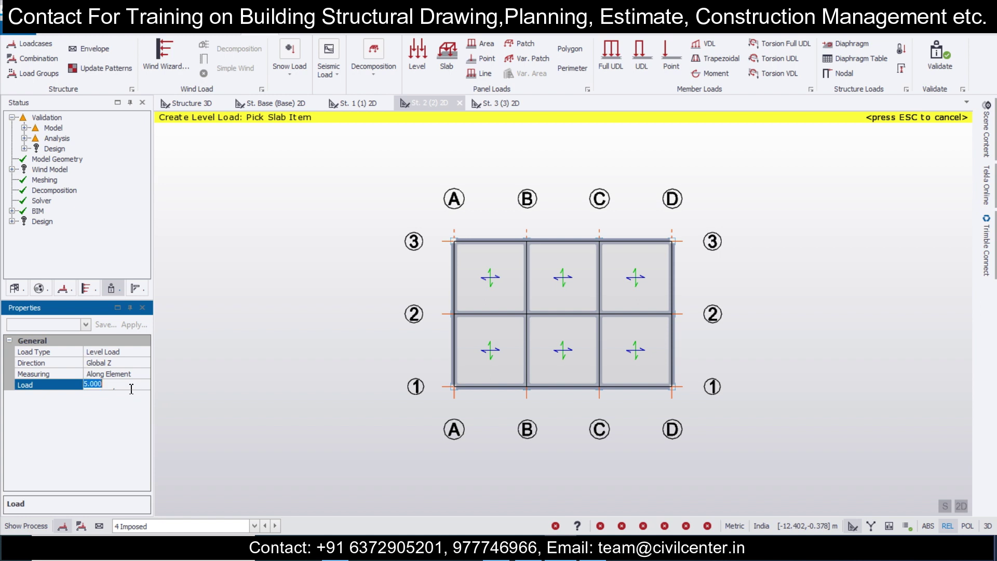
pyautogui.click(502, 270)
# - Display the 4 Imposed loadcase in the 3D view to check the St. 2 level load
pyautogui.click(192, 103)
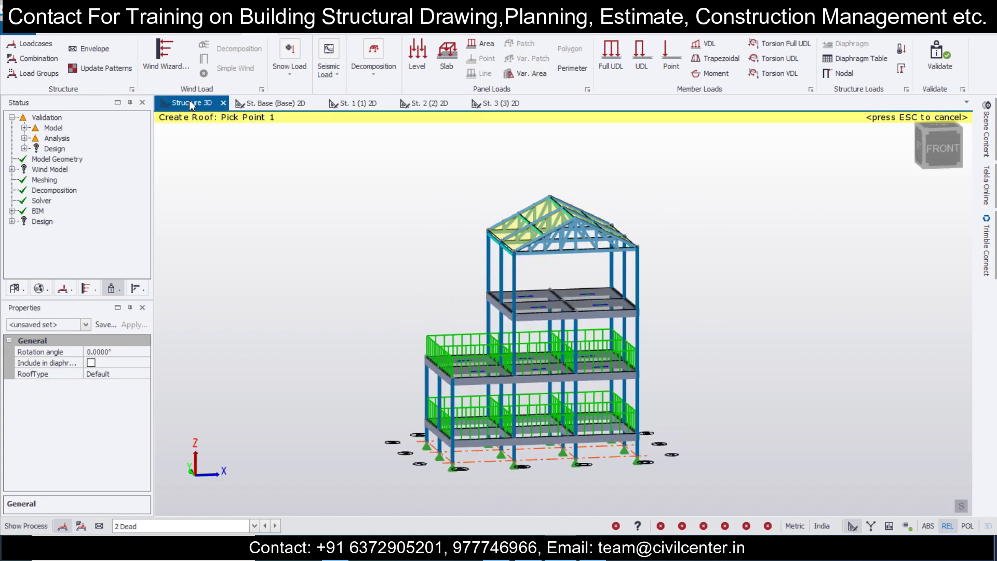
pyautogui.click(218, 526)
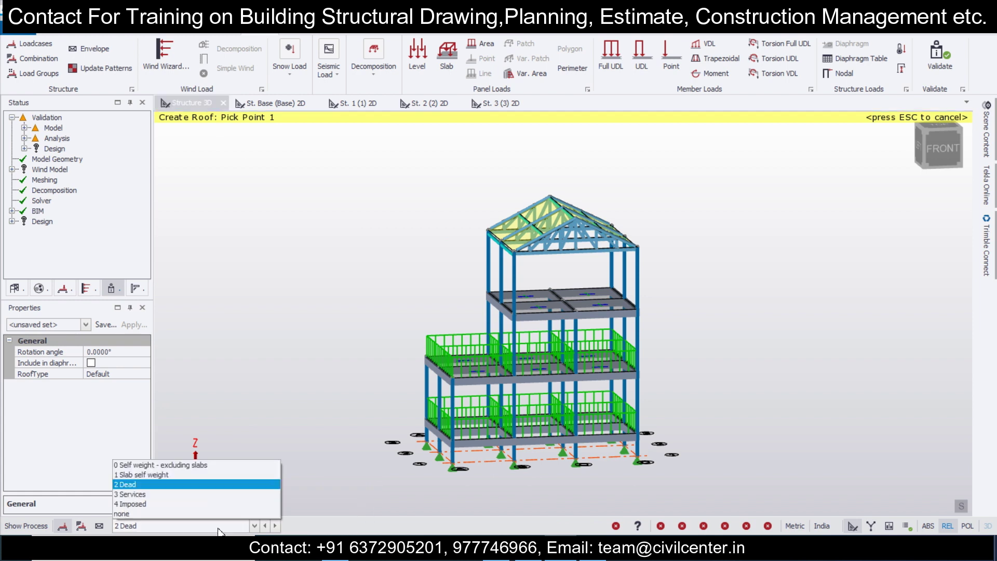
pyautogui.click(227, 504)
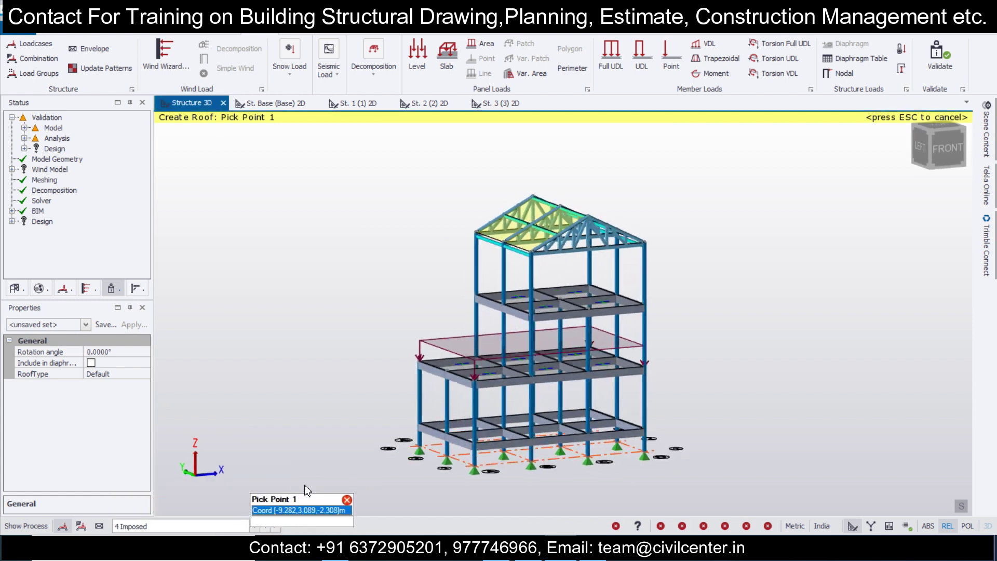
pyautogui.moveTo(282, 481)
pyautogui.mouseDown(button='right')
pyautogui.moveTo(306, 467)
pyautogui.moveTo(278, 475)
pyautogui.moveTo(293, 471)
pyautogui.mouseUp(button='right')
pyautogui.keyDown('shift'); pyautogui.moveTo(293, 472); pyautogui.dragTo(222, 483, button='middle'); pyautogui.keyUp('shift')
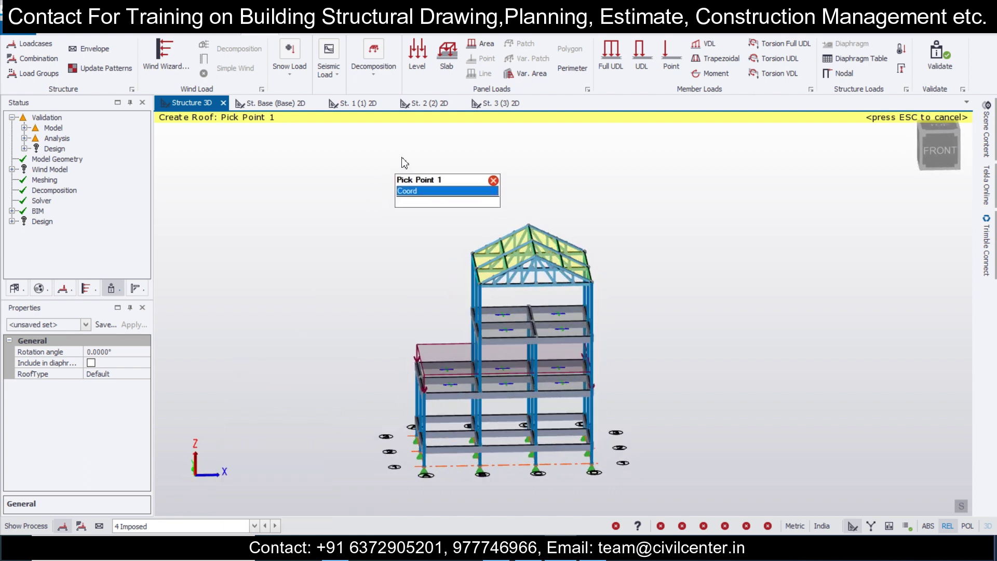
# - Apply 5 kN/m full UDL member loads in the 2 Dead loadcase to all perimeter beams of level St. 3
pyautogui.click(500, 103)
pyautogui.scroll(2, 799, 288)
pyautogui.moveTo(789, 286); pyautogui.dragTo(713, 294, button='middle')
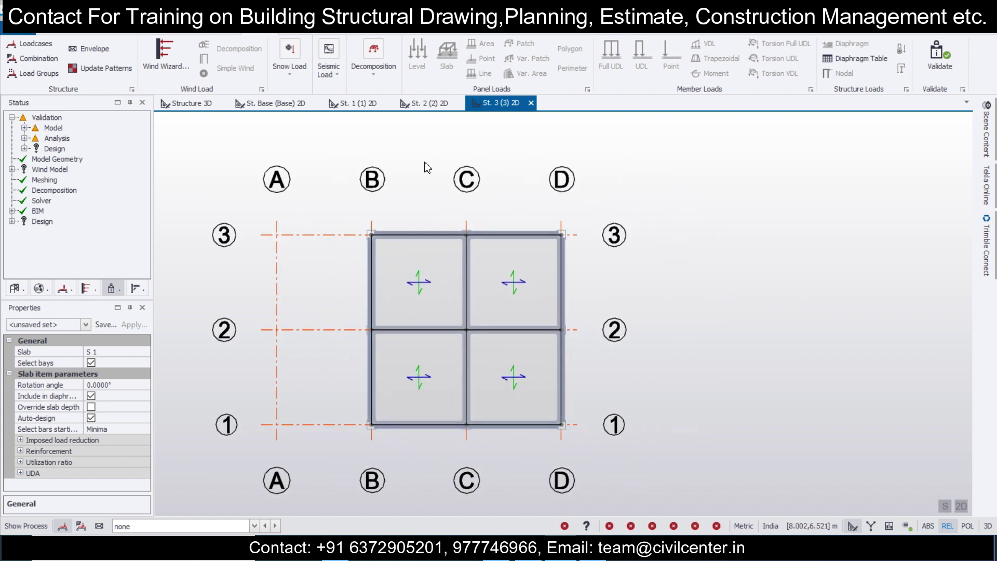
pyautogui.click(237, 531)
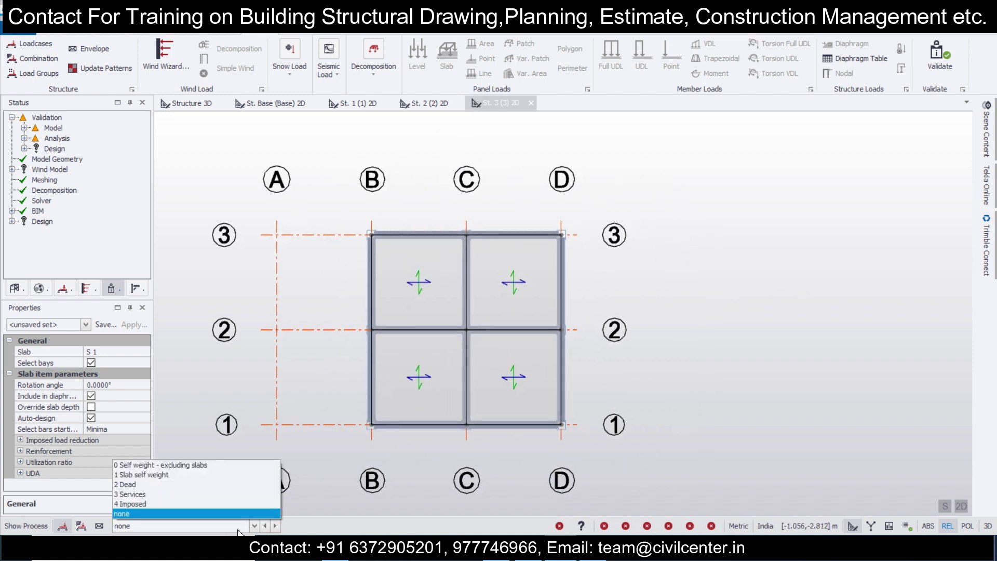
pyautogui.click(235, 485)
pyautogui.click(609, 53)
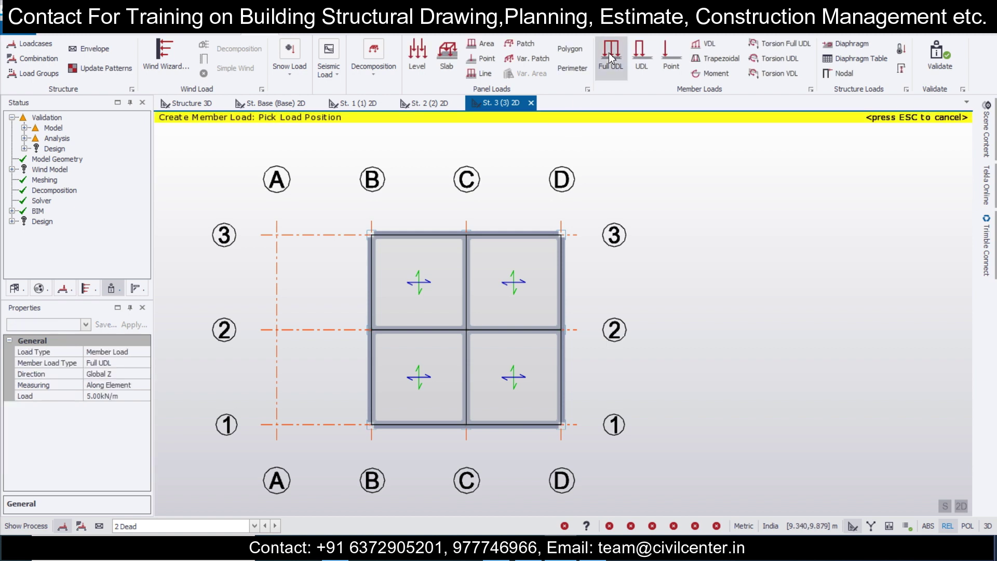
pyautogui.click(516, 242)
pyautogui.click(564, 296)
pyautogui.click(556, 391)
pyautogui.click(523, 423)
pyautogui.click(410, 426)
pyautogui.click(375, 346)
pyautogui.click(375, 289)
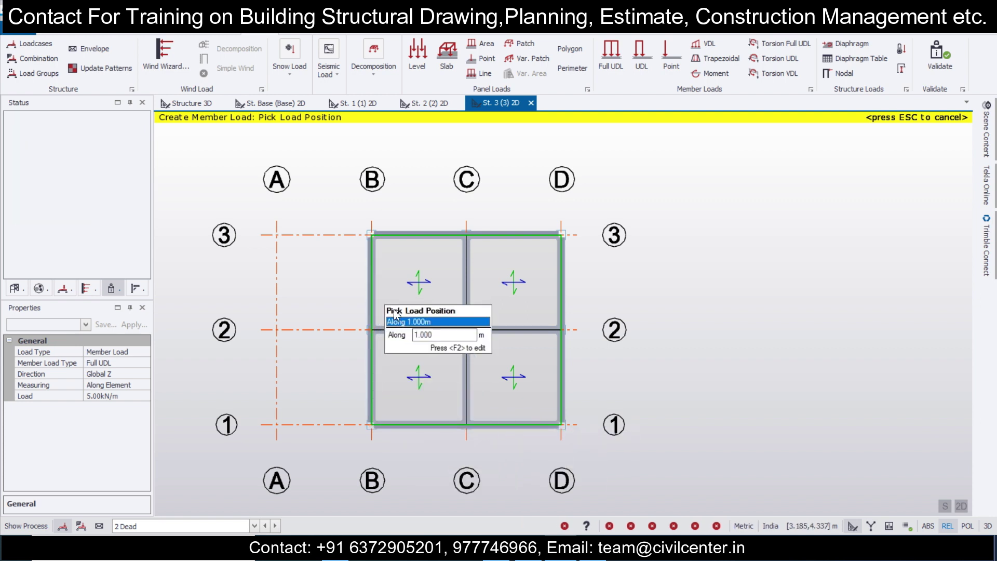
# - Apply 5 kN/m full UDL member loads to the interior beams of level St. 3 along grids 2 and C
pyautogui.click(398, 323)
pyautogui.click(466, 310)
pyautogui.click(466, 356)
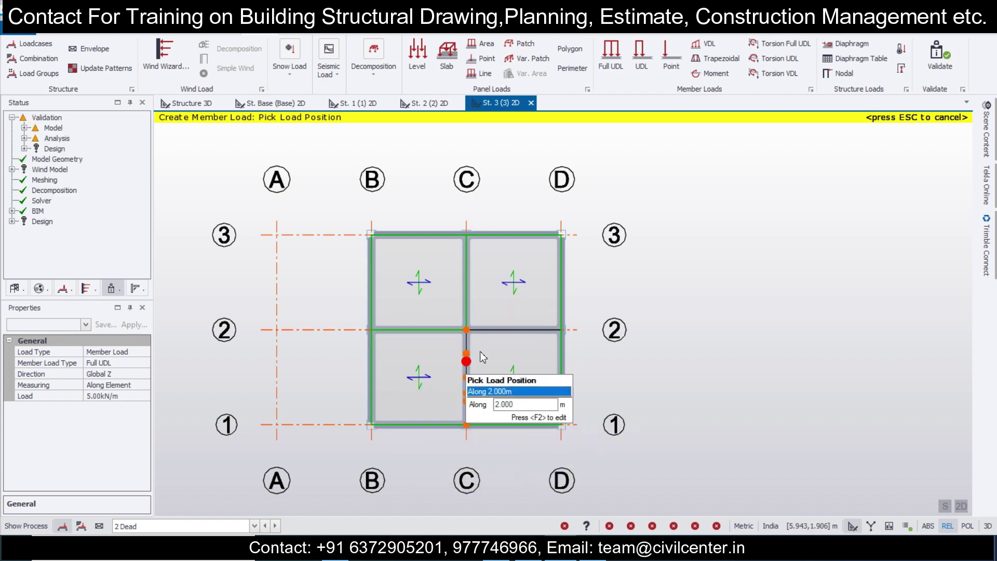
pyautogui.click(513, 329)
pyautogui.click(191, 104)
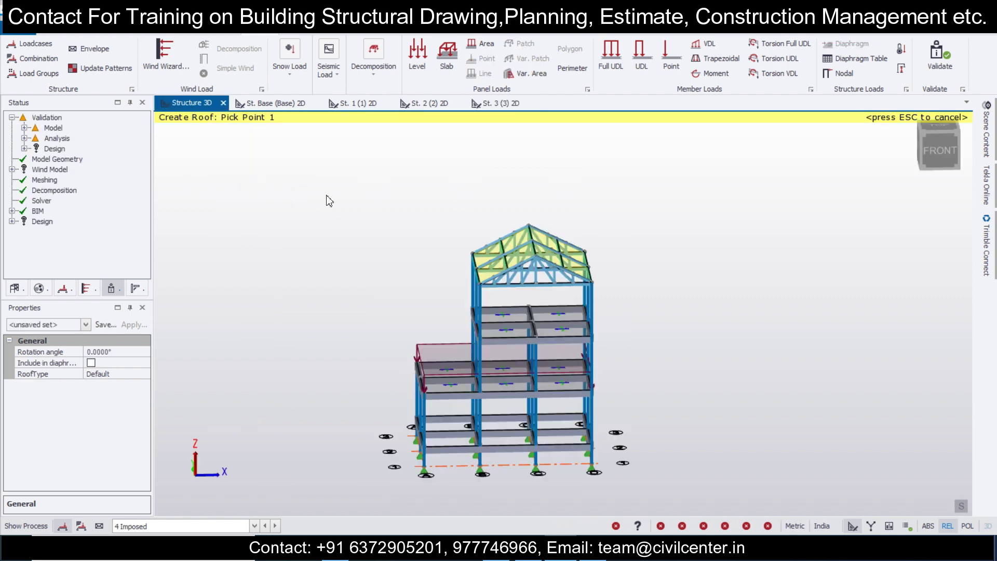
# - Apply a 4 kN/m² level load in the 4 Imposed loadcase to the slabs of level St. 3
pyautogui.click(482, 106)
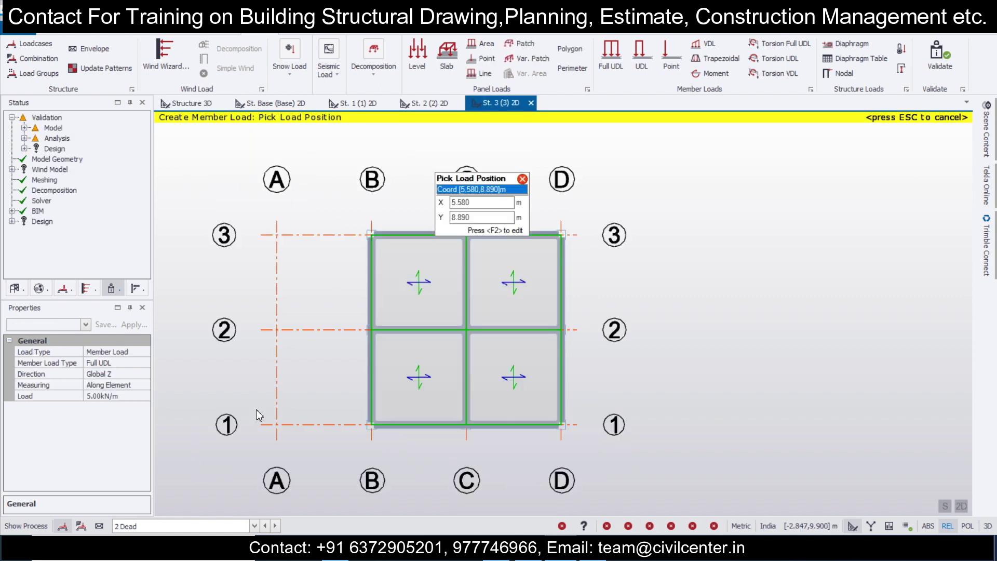
pyautogui.click(206, 526)
pyautogui.click(206, 505)
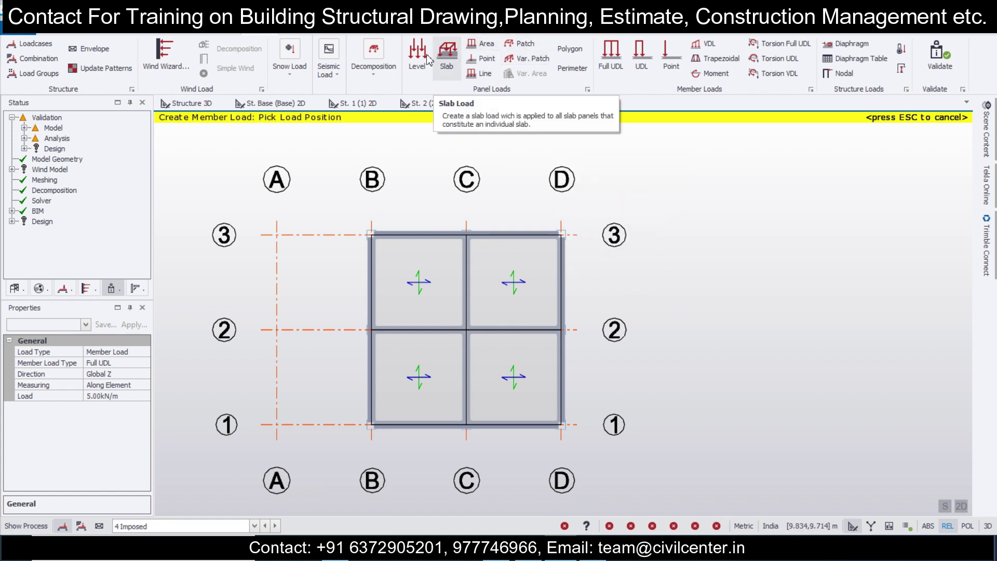
pyautogui.click(446, 51)
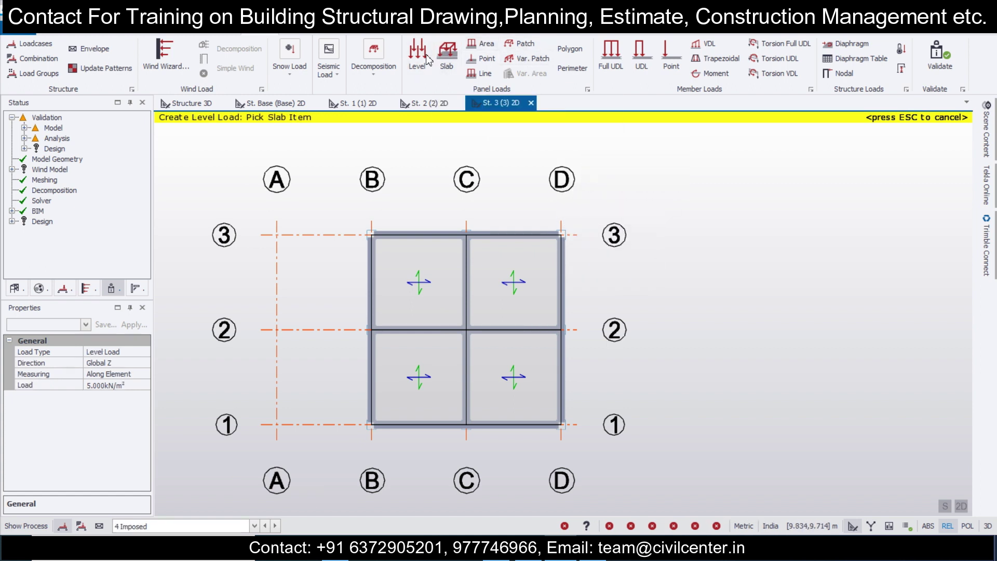
pyautogui.click(137, 387)
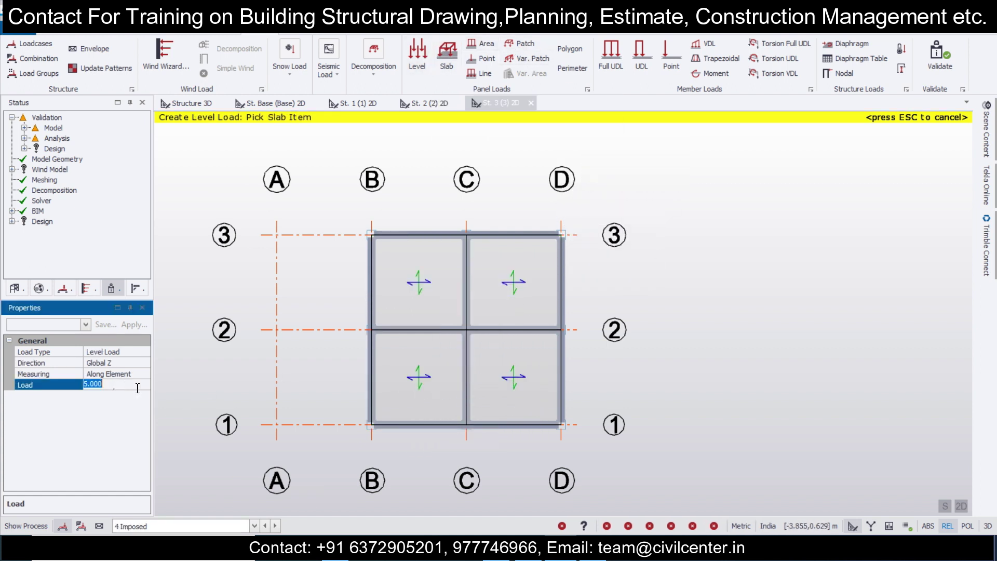
pyautogui.click(393, 346)
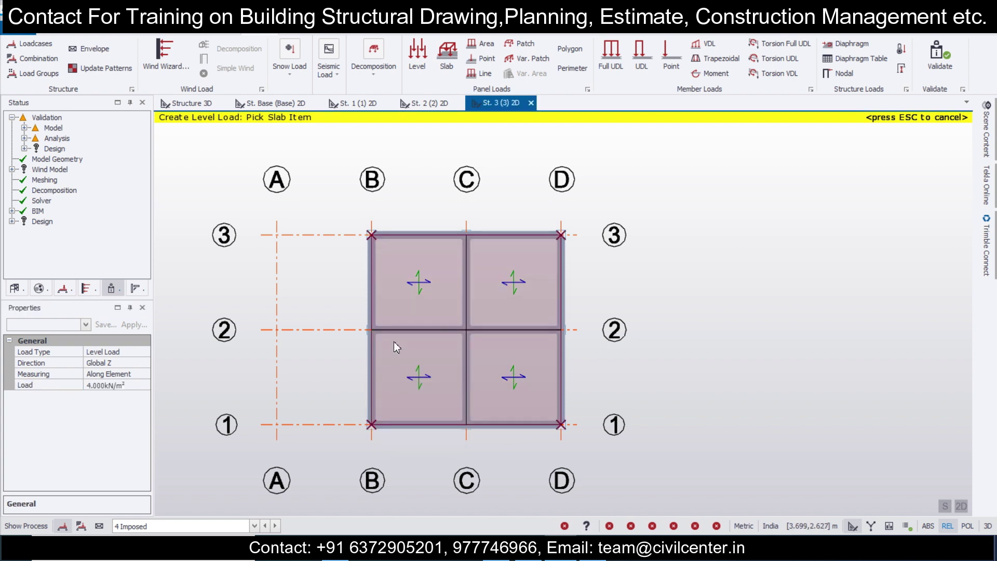
# - Check the imposed level loads on St. 2 and St. 3 in the 3D view and review the available loadcases
pyautogui.click(192, 103)
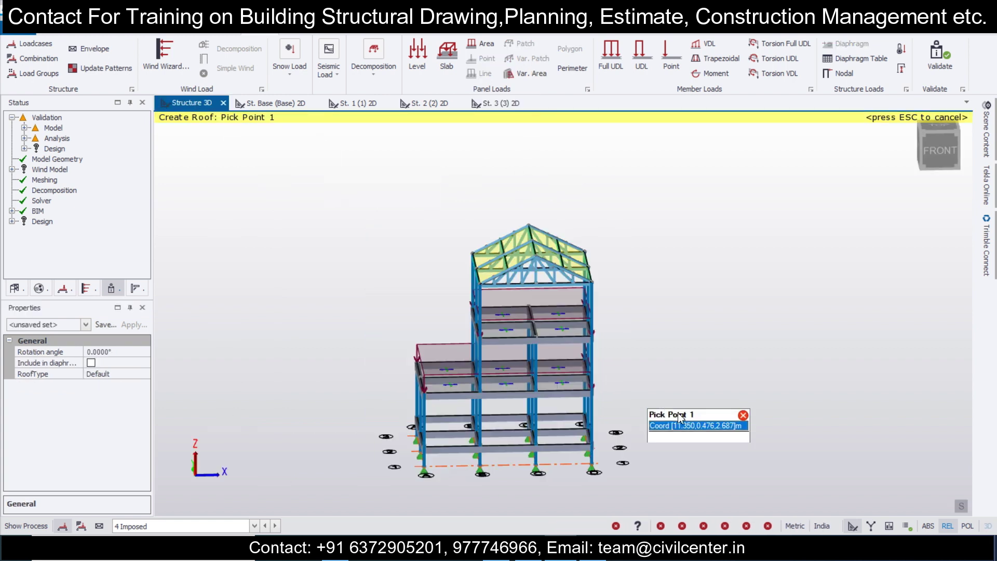
pyautogui.moveTo(670, 432); pyautogui.dragTo(693, 429, button='right')
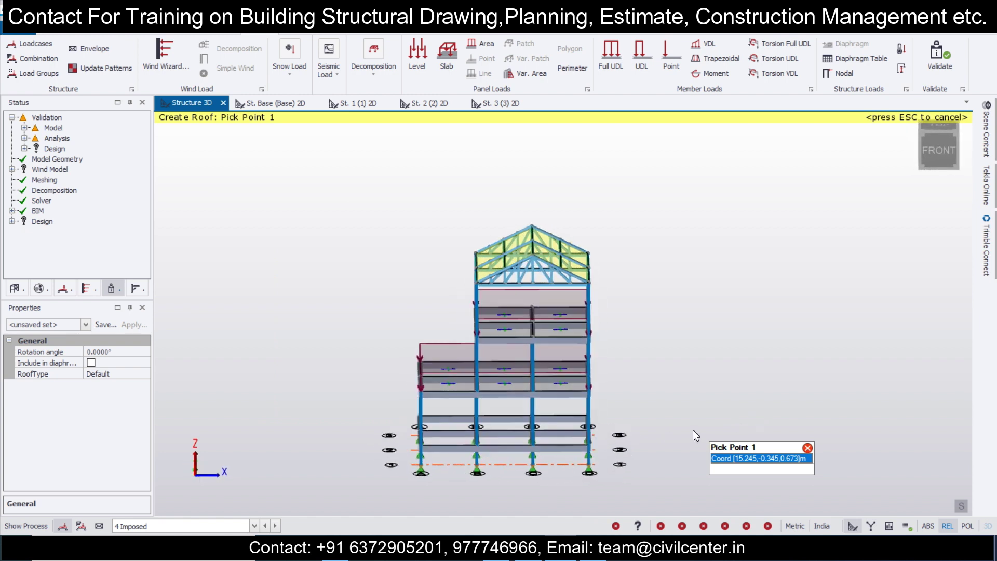
pyautogui.click(209, 527)
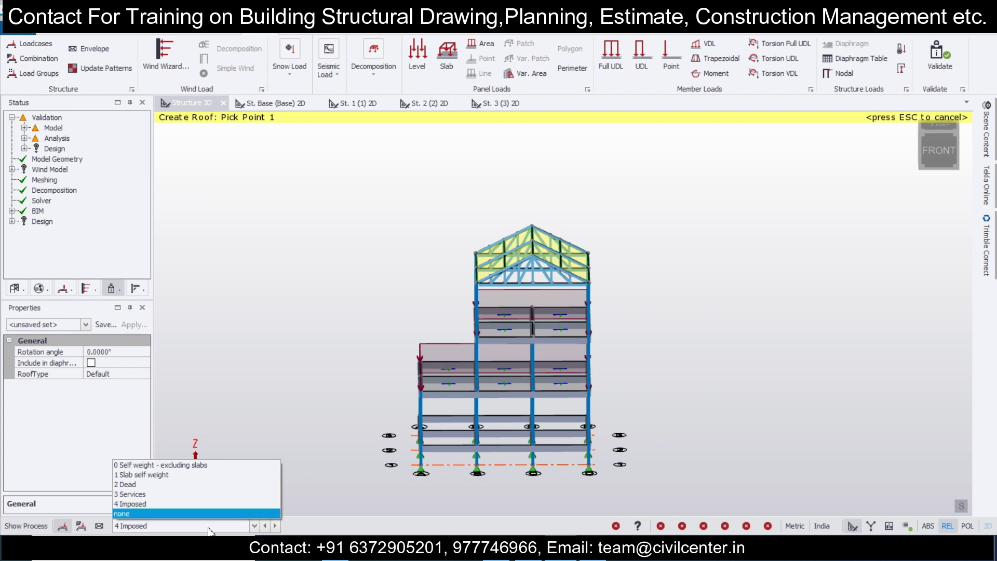
pyautogui.click(213, 526)
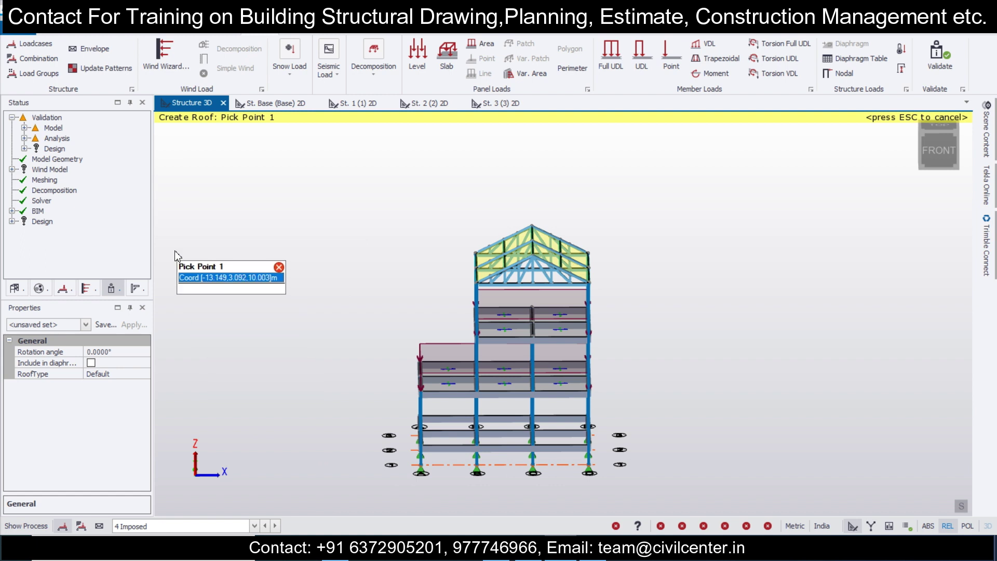
# - Add a loadcase titled Roof Imposed and set its type to Roof Imposed
pyautogui.click(55, 50)
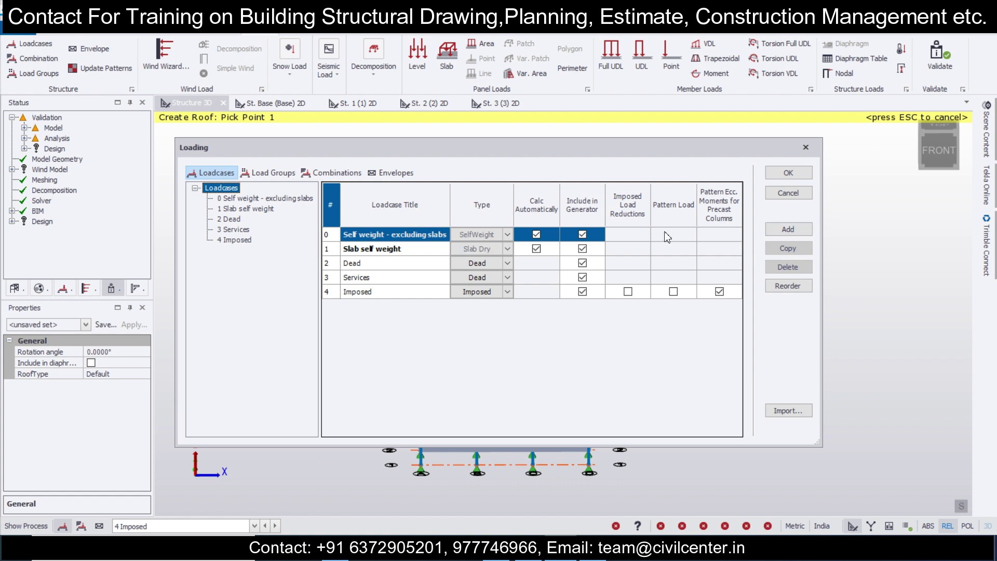
pyautogui.click(784, 229)
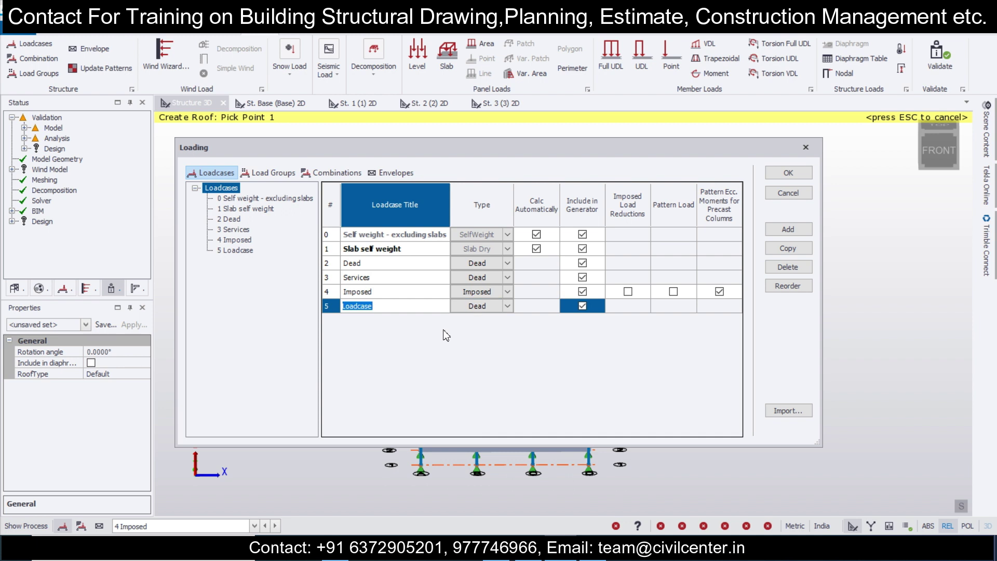
pyautogui.write('r')
pyautogui.write('Roof Imposed')
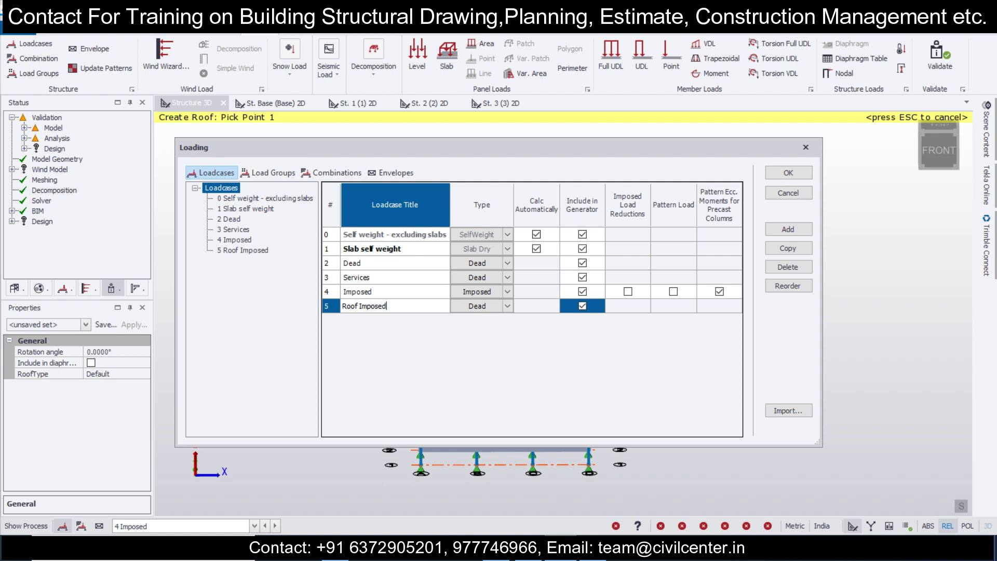
pyautogui.click(507, 306)
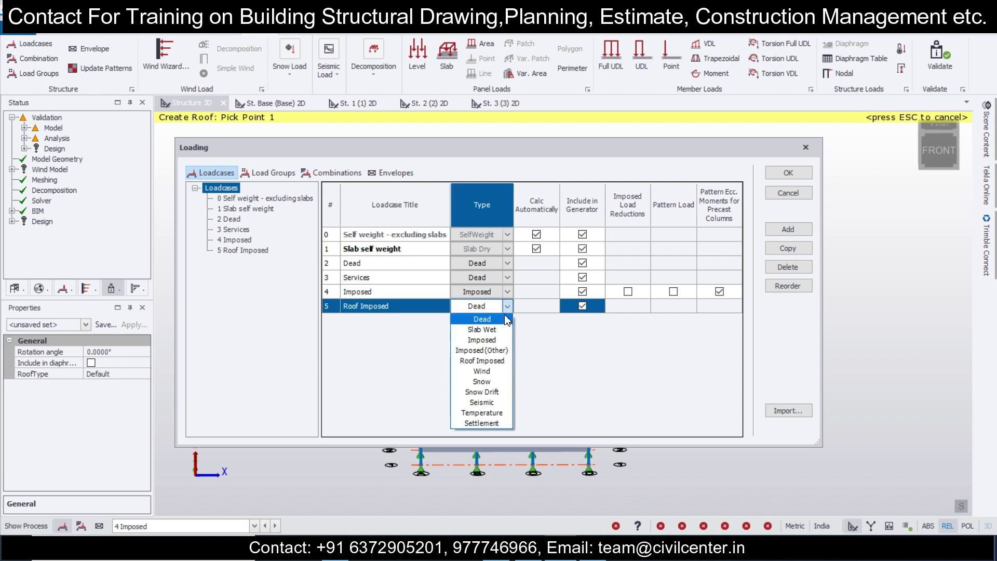
pyautogui.click(502, 361)
pyautogui.click(788, 173)
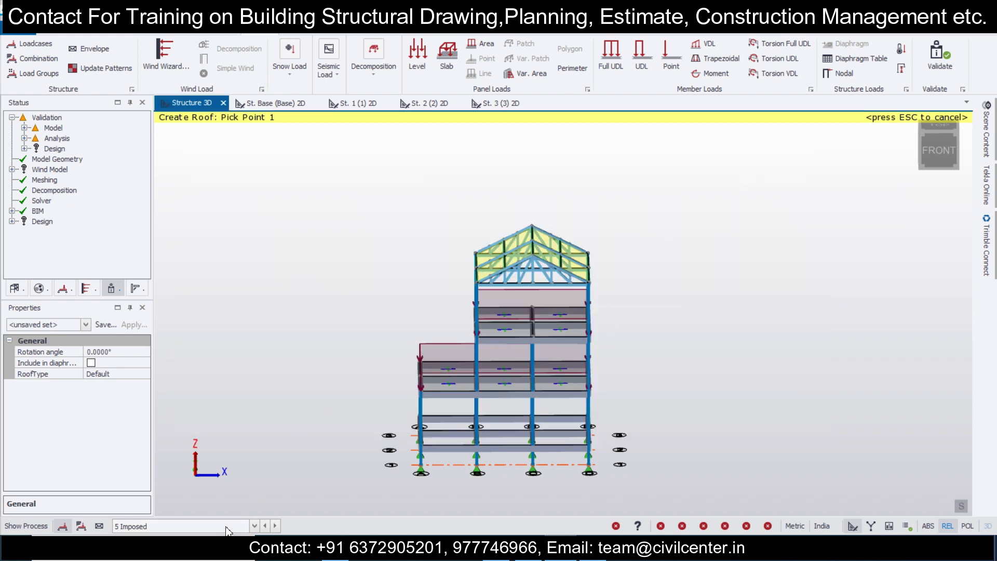
# - Set up an area load for the roof panels in the 6 Roof Imposed loadcase with Projected measuring and a 2 kN/m² load
pyautogui.click(227, 527)
pyautogui.click(232, 510)
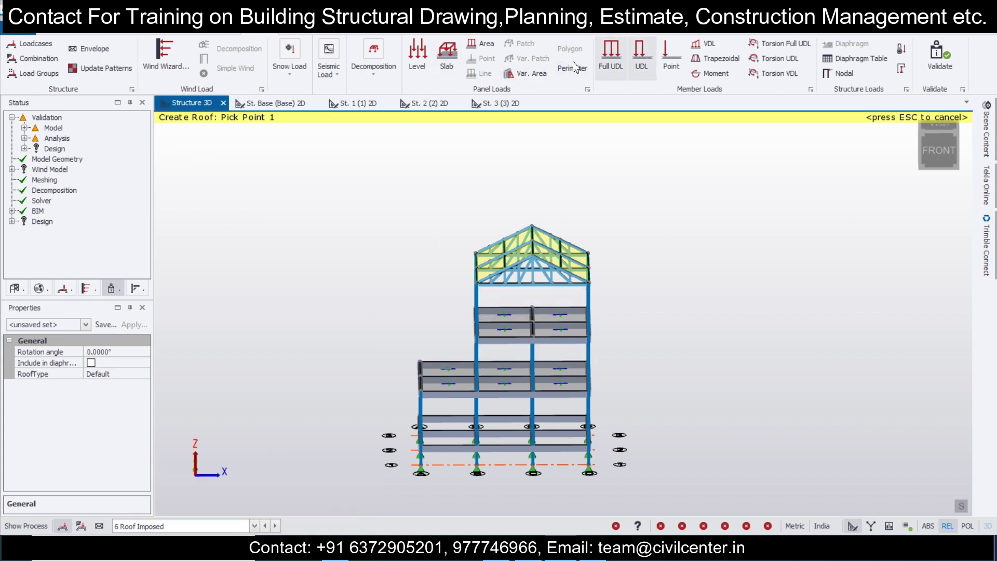
pyautogui.click(453, 47)
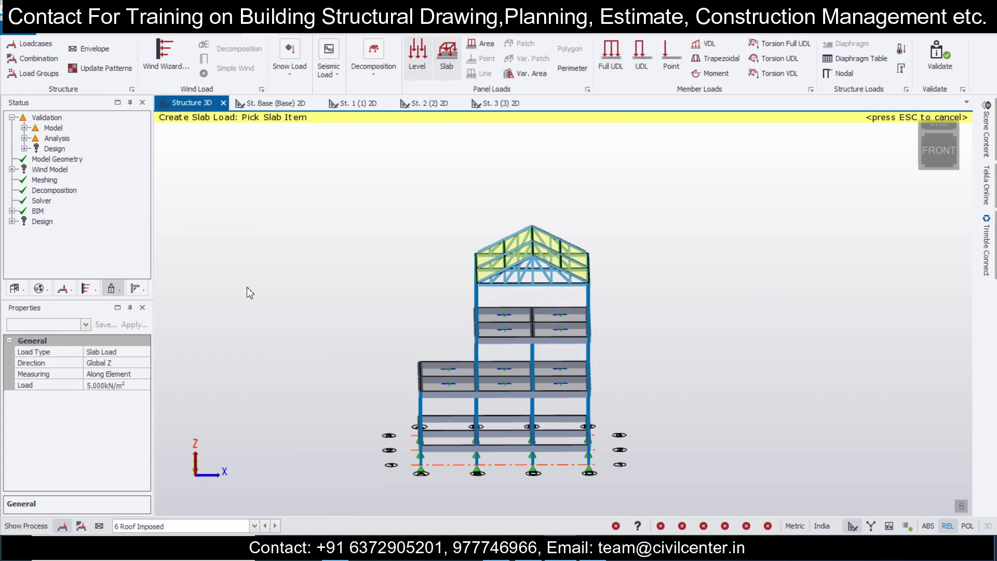
pyautogui.click(126, 387)
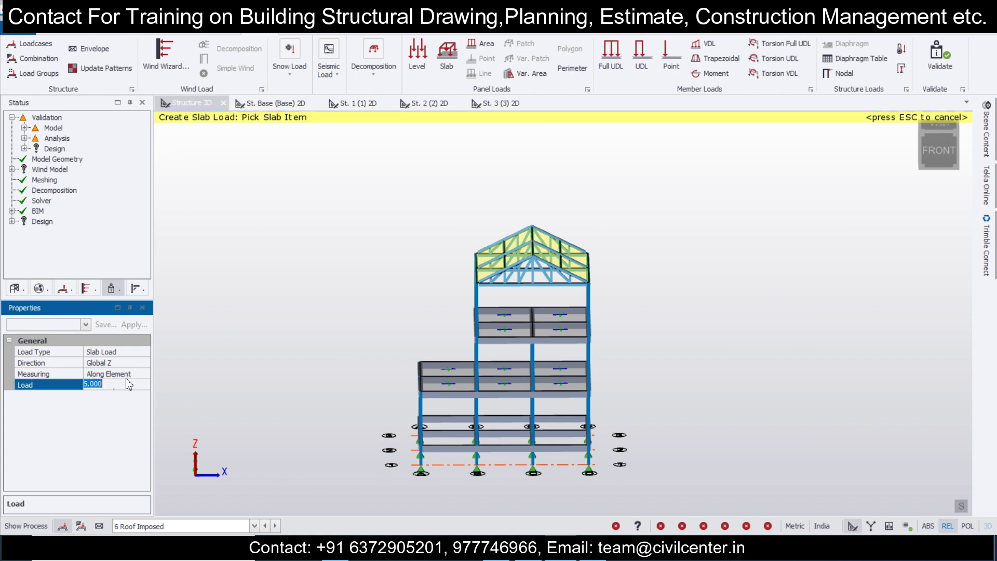
pyautogui.scroll(2, 313, 305)
pyautogui.moveTo(306, 309); pyautogui.dragTo(377, 314, button='right')
pyautogui.click(136, 385)
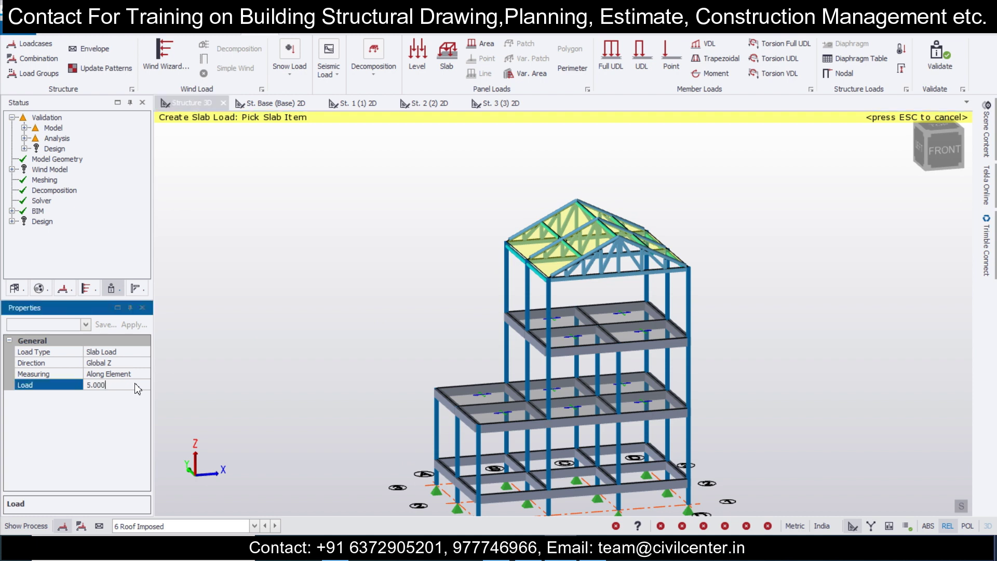
pyautogui.click(137, 374)
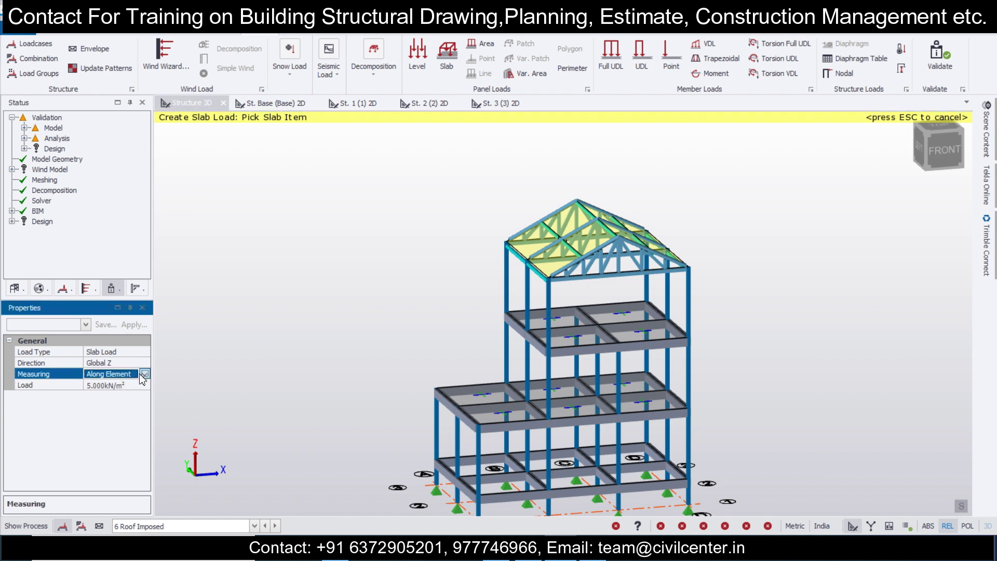
pyautogui.click(146, 374)
pyautogui.click(131, 393)
pyautogui.click(130, 388)
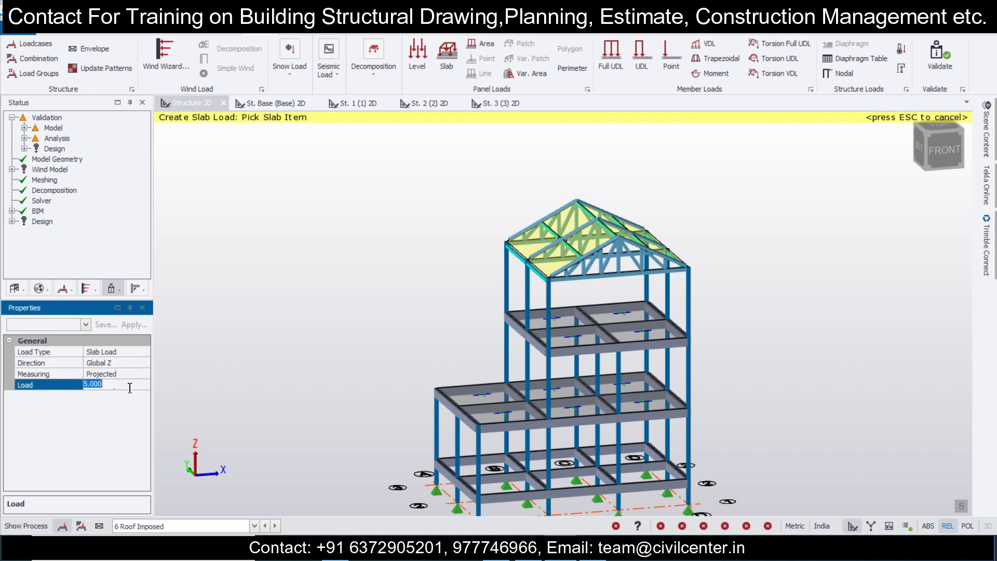
pyautogui.write('2')
pyautogui.click(401, 333)
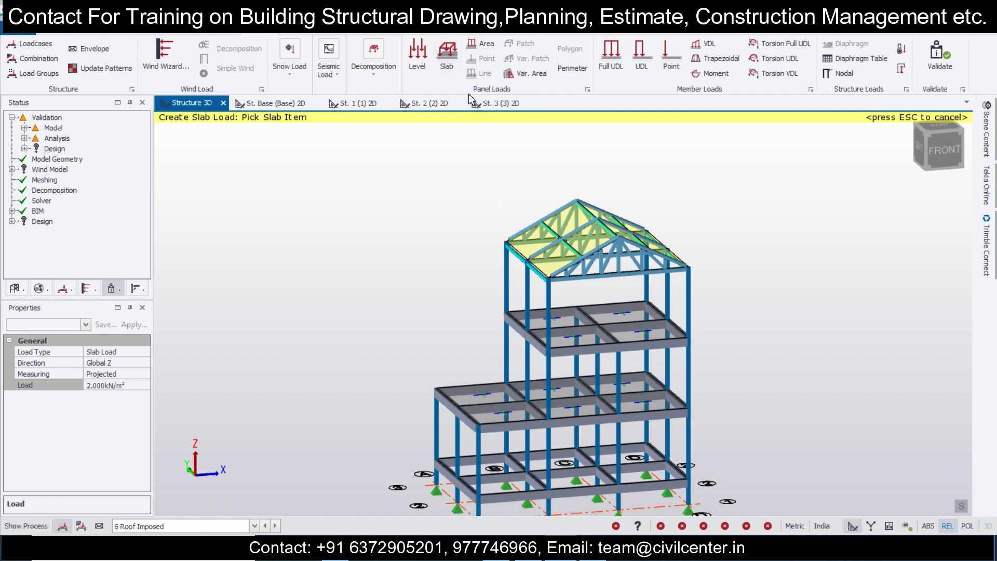
pyautogui.click(482, 43)
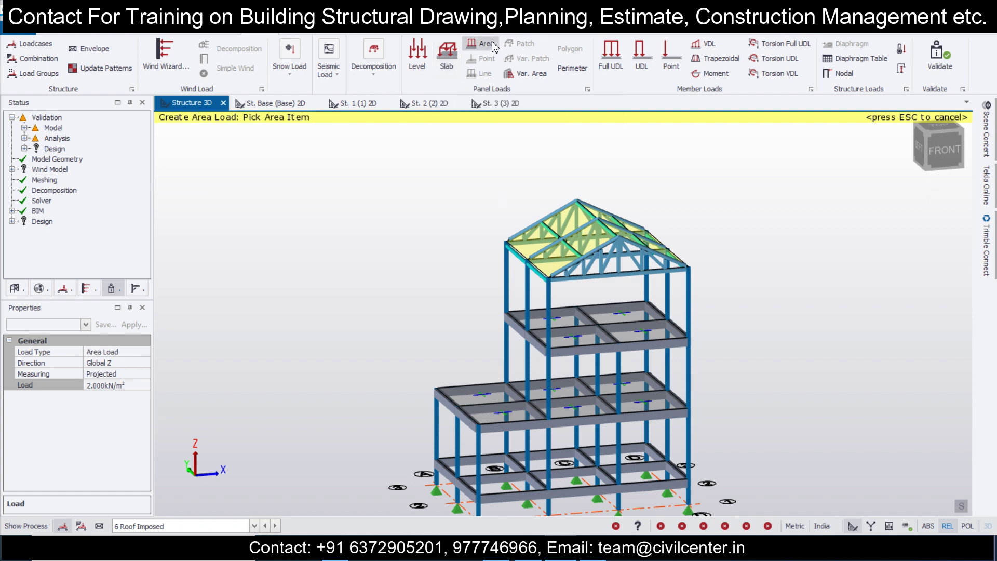
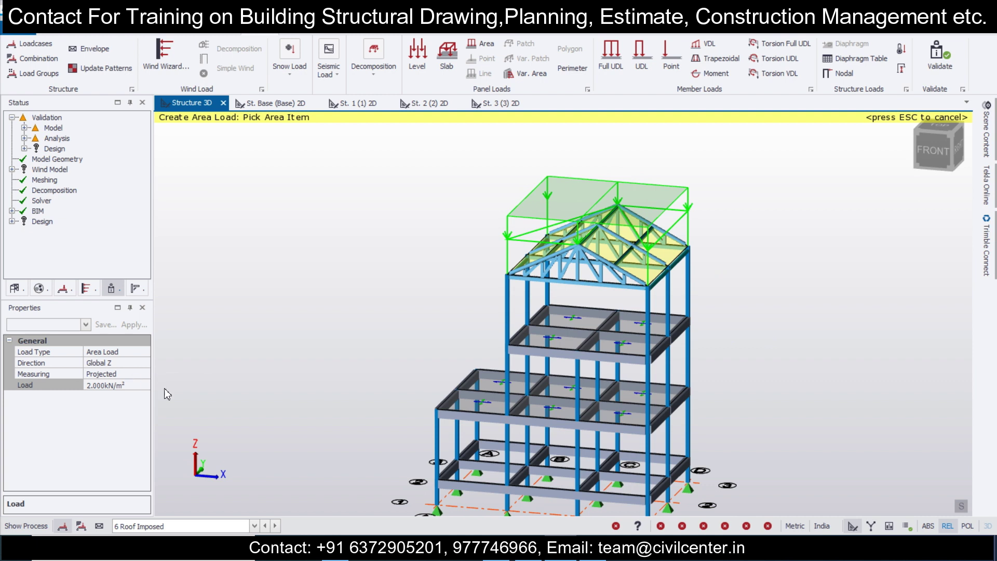
pyautogui.click(211, 527)
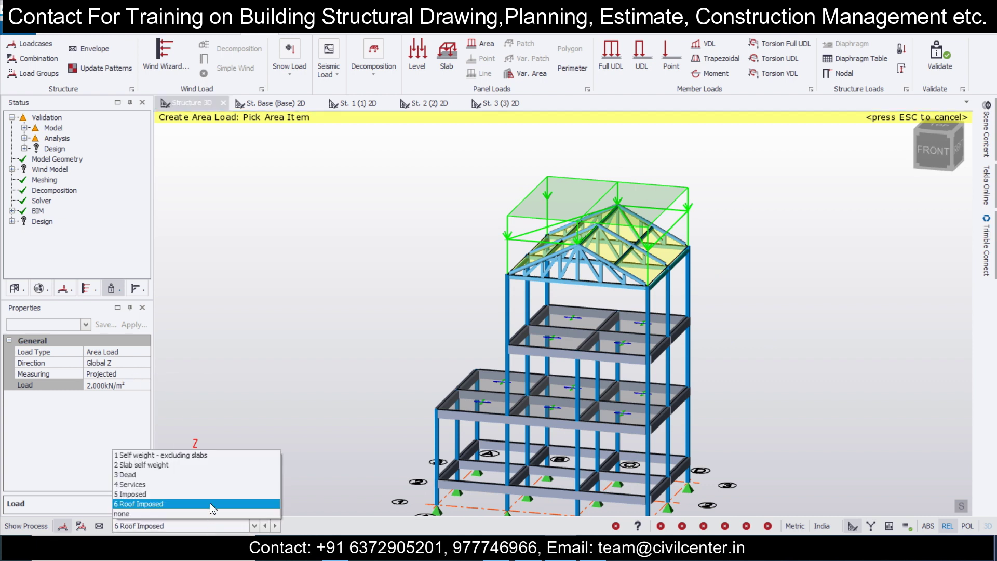
pyautogui.click(215, 475)
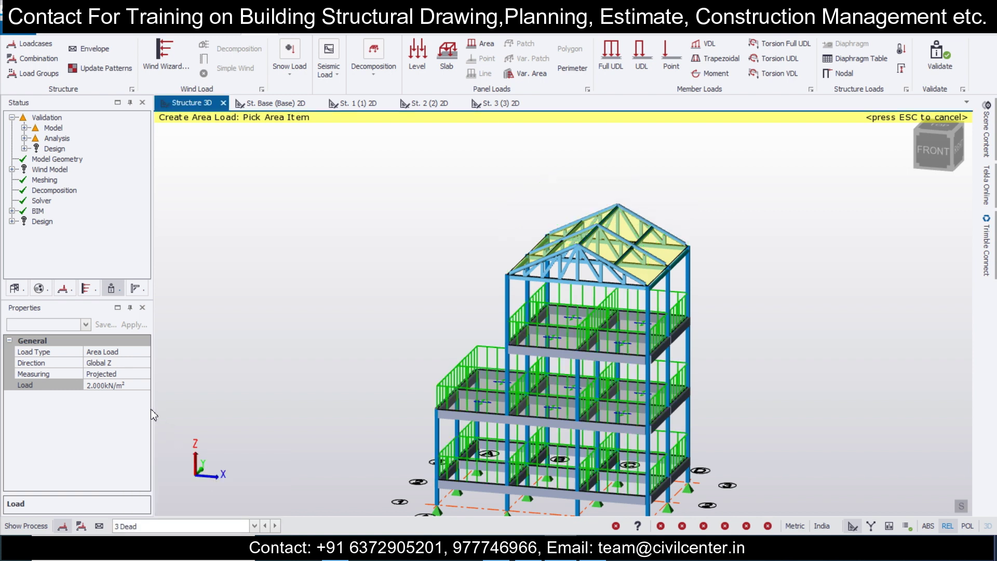
pyautogui.click(134, 387)
pyautogui.click(139, 374)
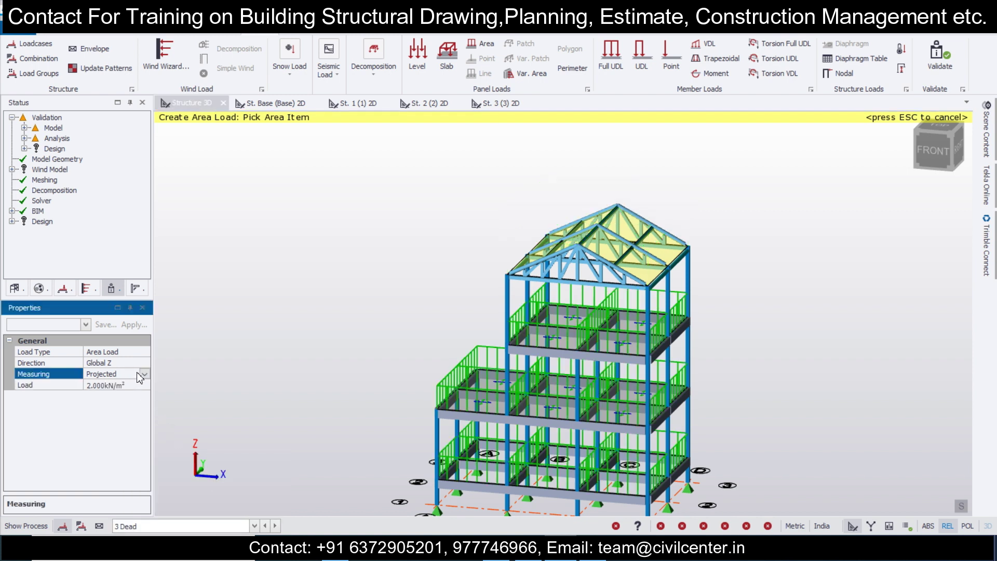
pyautogui.click(144, 374)
pyautogui.click(128, 386)
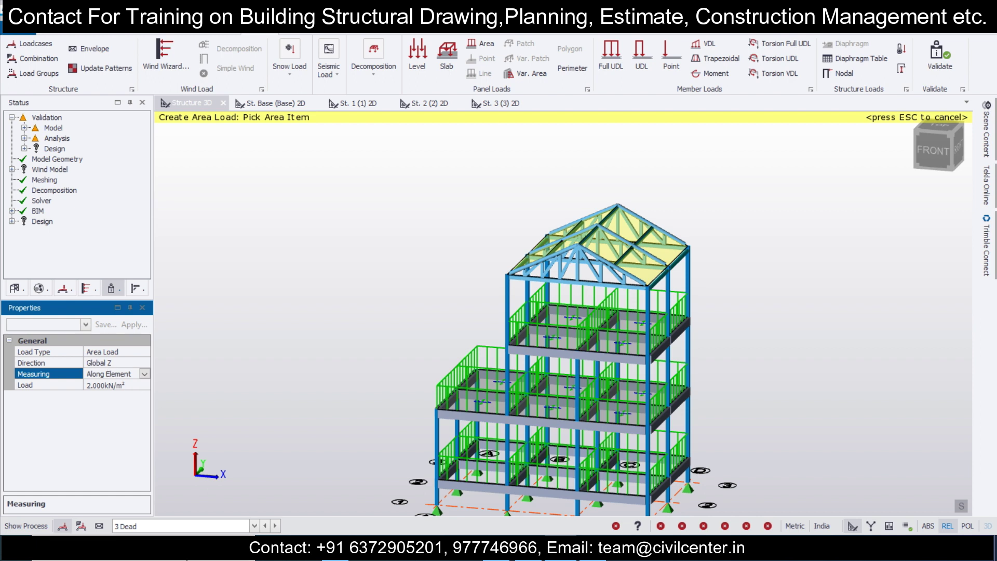
pyautogui.click(206, 526)
pyautogui.click(206, 504)
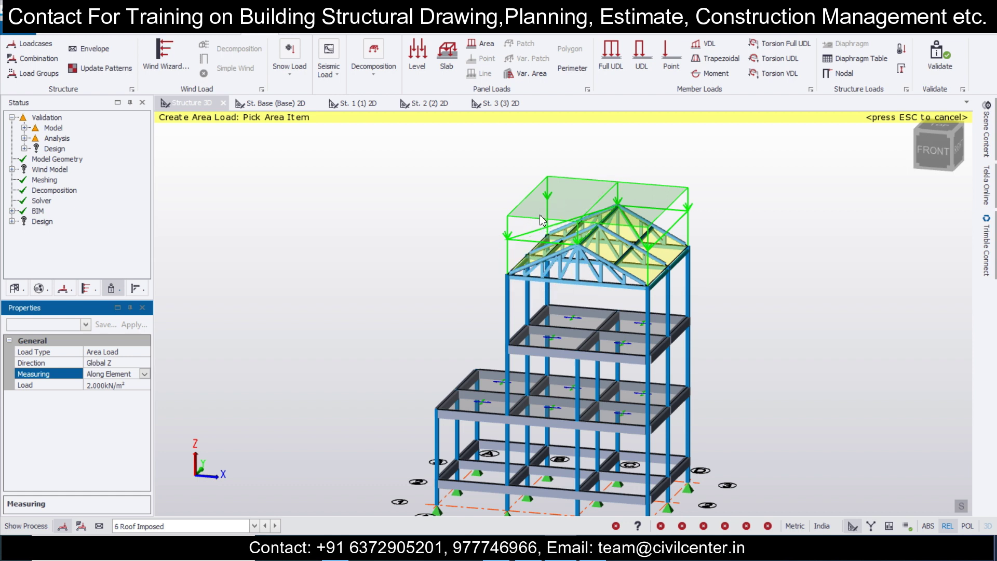
# - Change the measuring of both roof area loads in the 6 Roof Imposed loadcase to Along Element
pyautogui.press('Escape')
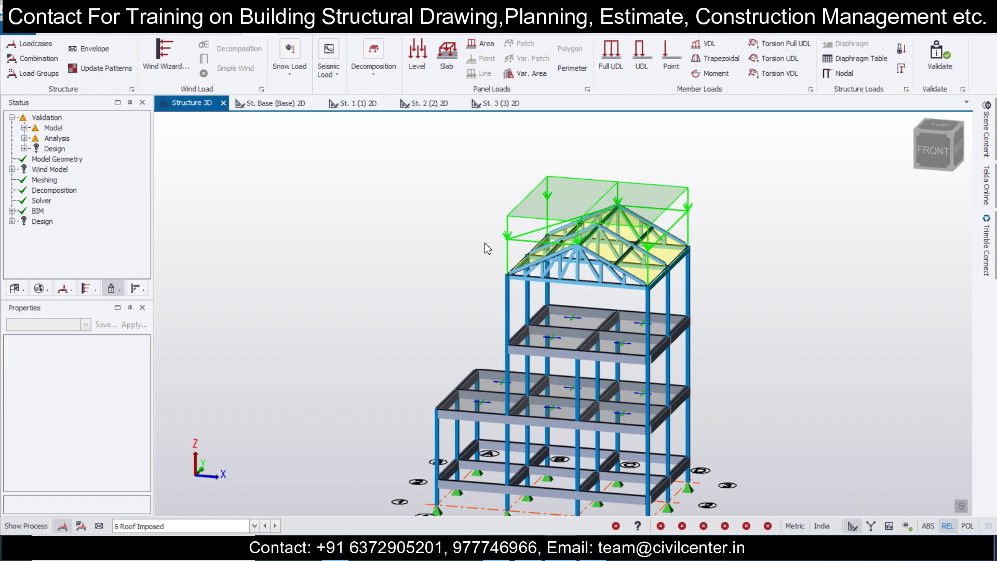
pyautogui.click(531, 217)
pyautogui.click(687, 223)
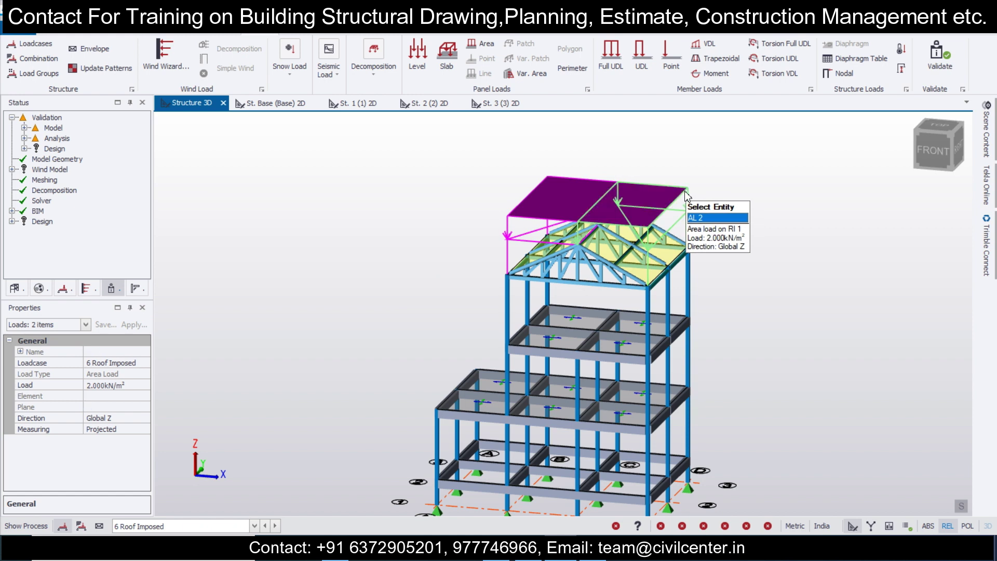
pyautogui.click(131, 433)
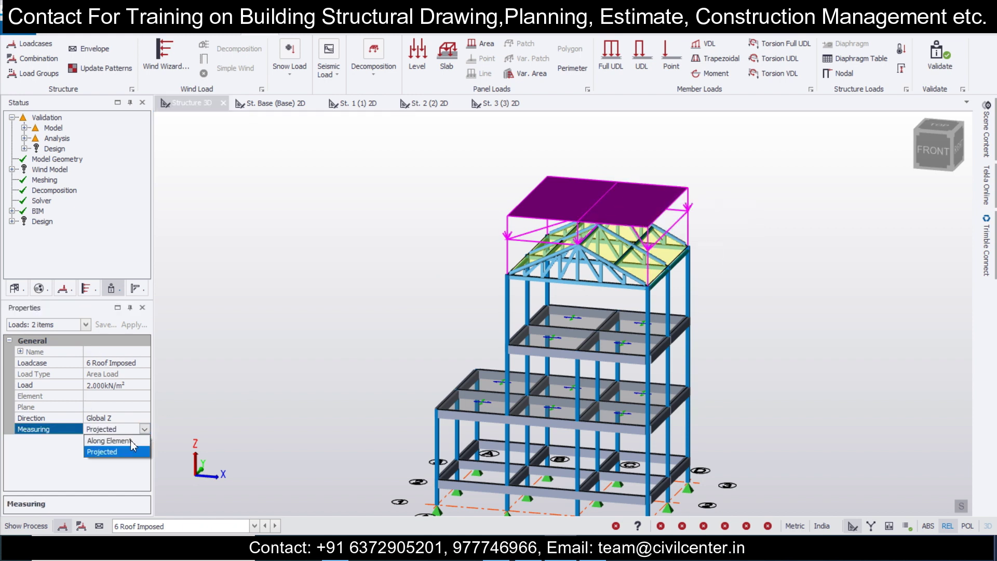
pyautogui.click(131, 441)
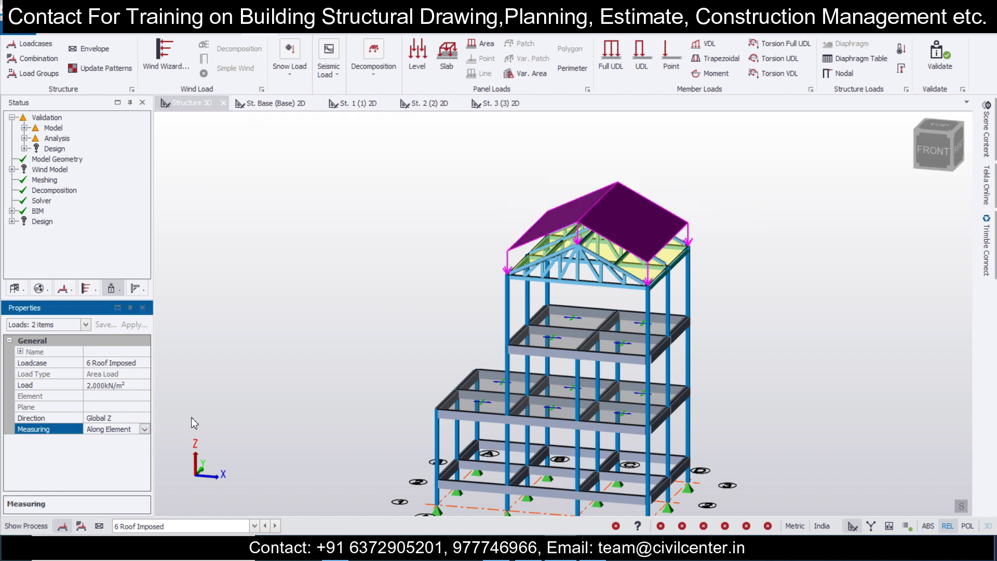
# - Apply a 1 kN/m² area load with Projected measuring to both roof panels in the 3 Dead loadcase
pyautogui.click(204, 526)
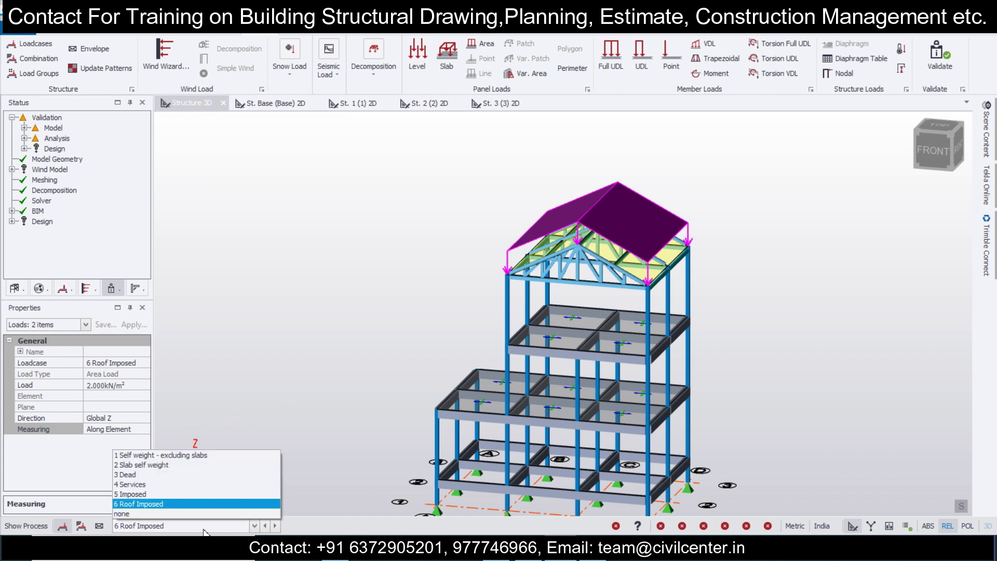
pyautogui.click(222, 474)
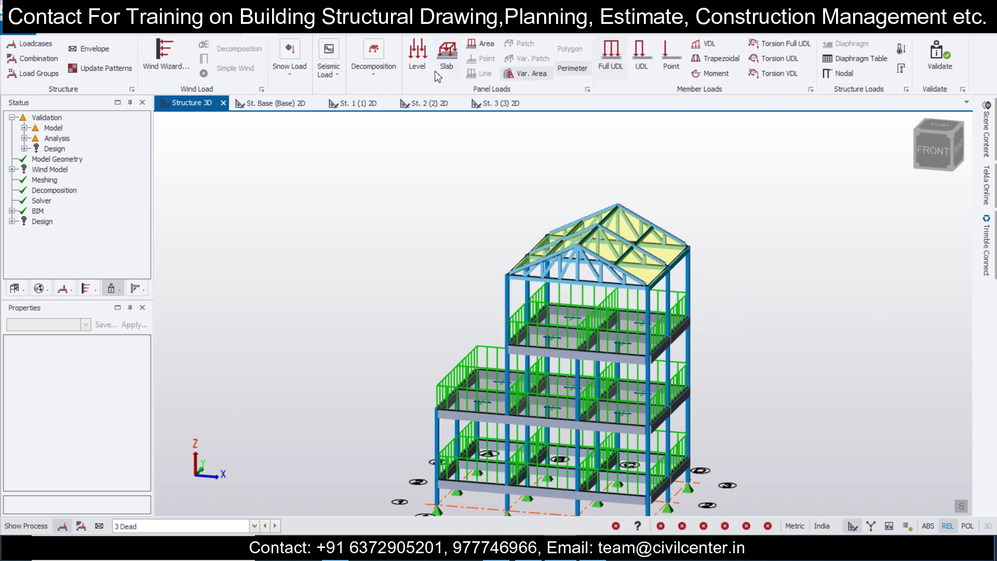
pyautogui.click(483, 44)
pyautogui.click(136, 376)
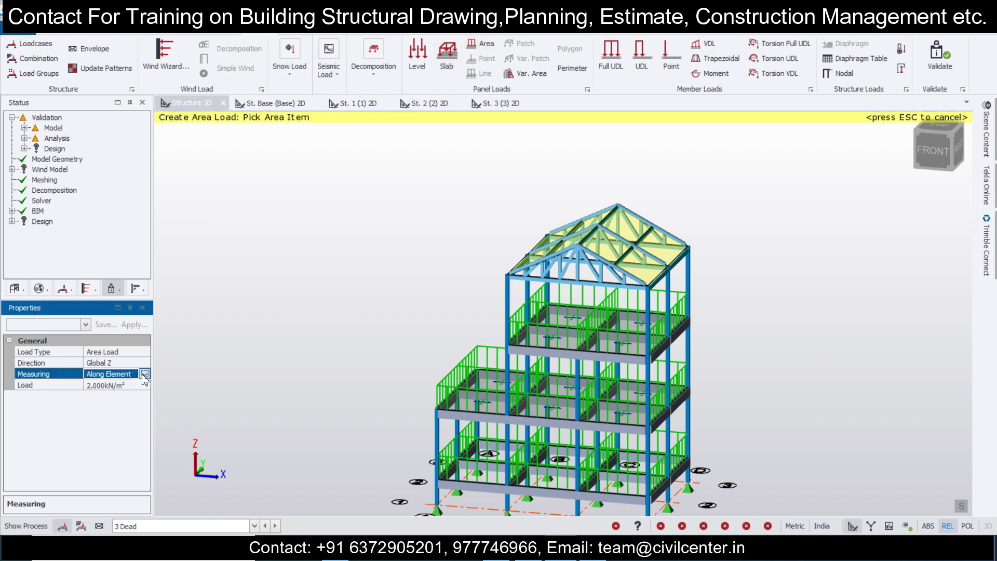
pyautogui.click(144, 375)
pyautogui.click(127, 396)
pyautogui.click(135, 387)
pyautogui.write('1')
pyautogui.press('Return')
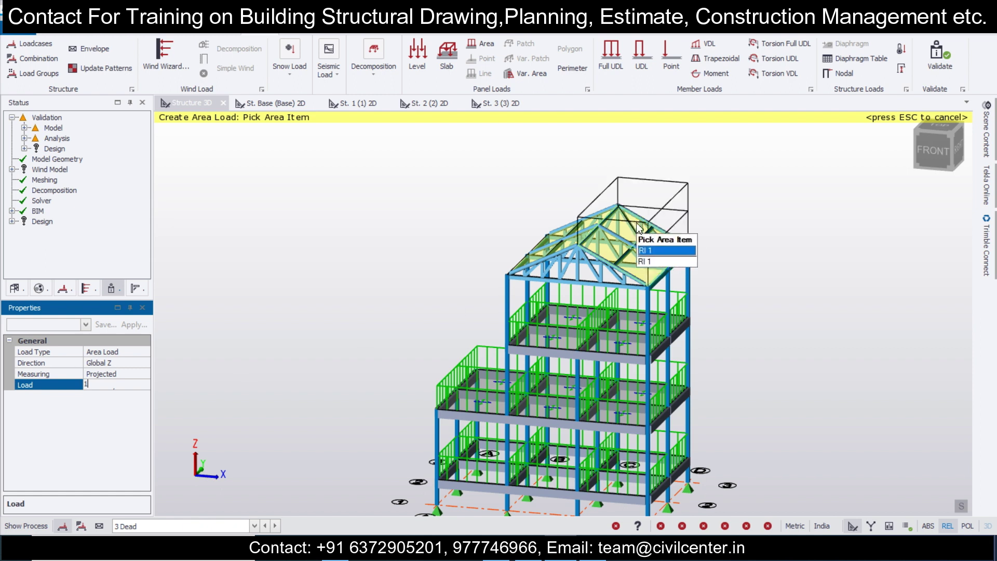
pyautogui.click(540, 245)
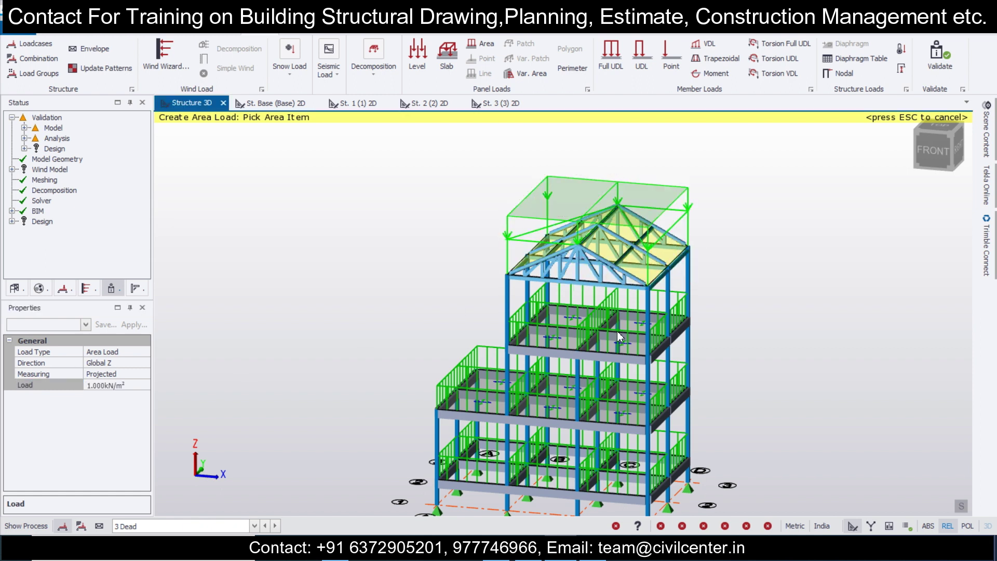
pyautogui.scroll(-2, 656, 375)
pyautogui.moveTo(767, 374); pyautogui.dragTo(761, 380, button='right')
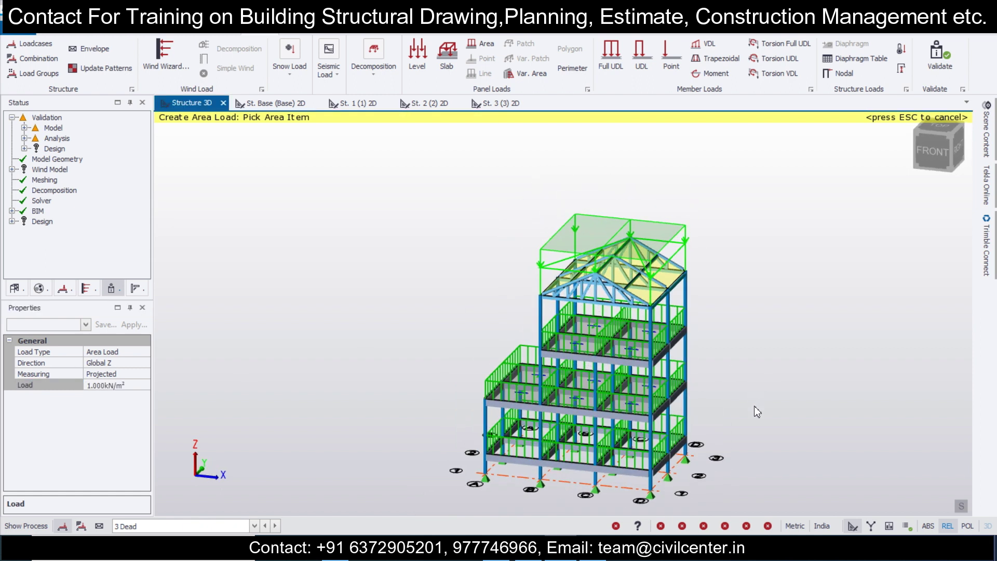
pyautogui.moveTo(413, 456); pyautogui.dragTo(320, 385, button='middle')
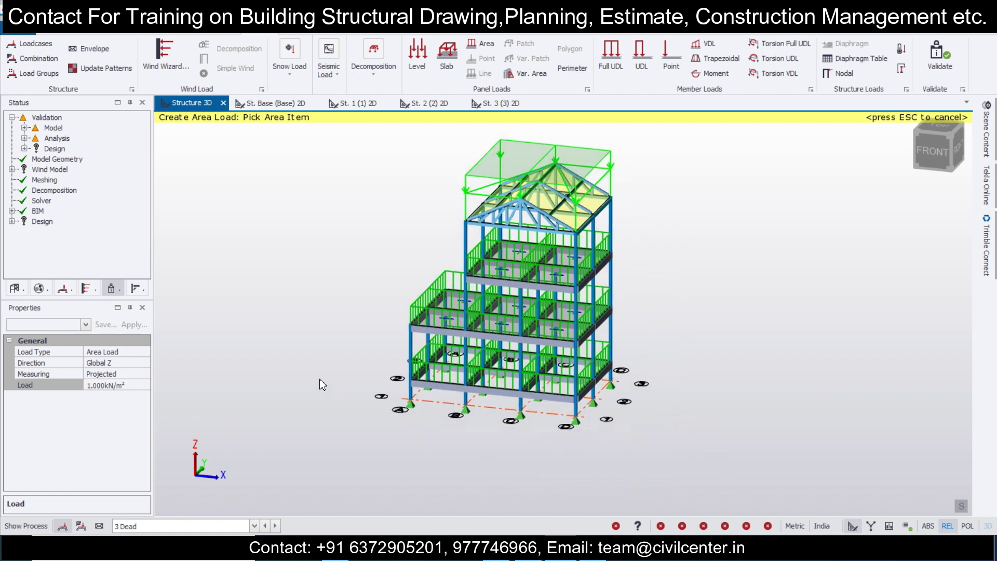
pyautogui.press('Escape')
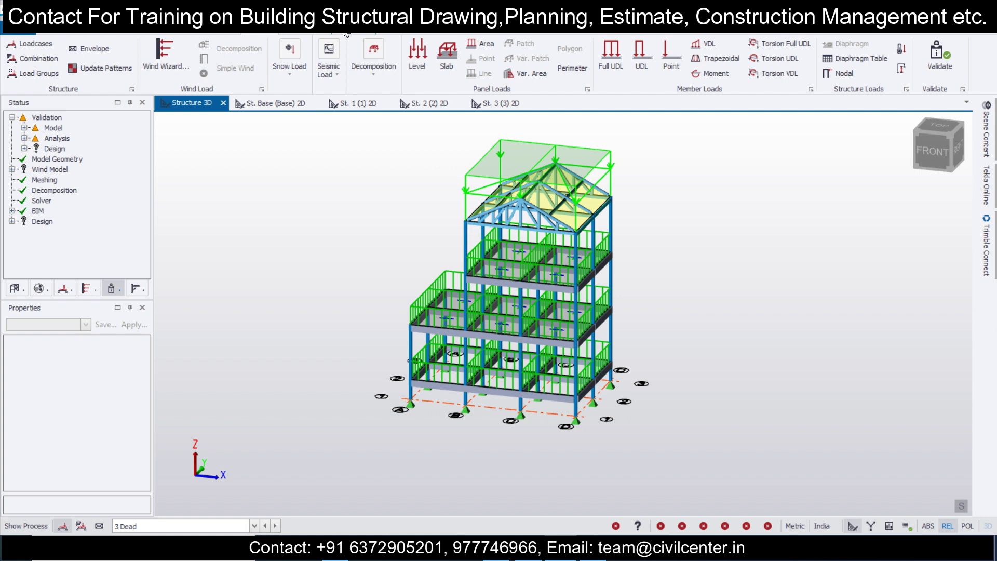
# - Start the Seismic Wizard and set the floor at and below which seismic is ignored to St. Base (Base)
pyautogui.moveTo(289, 165); pyautogui.dragTo(304, 204, button='middle')
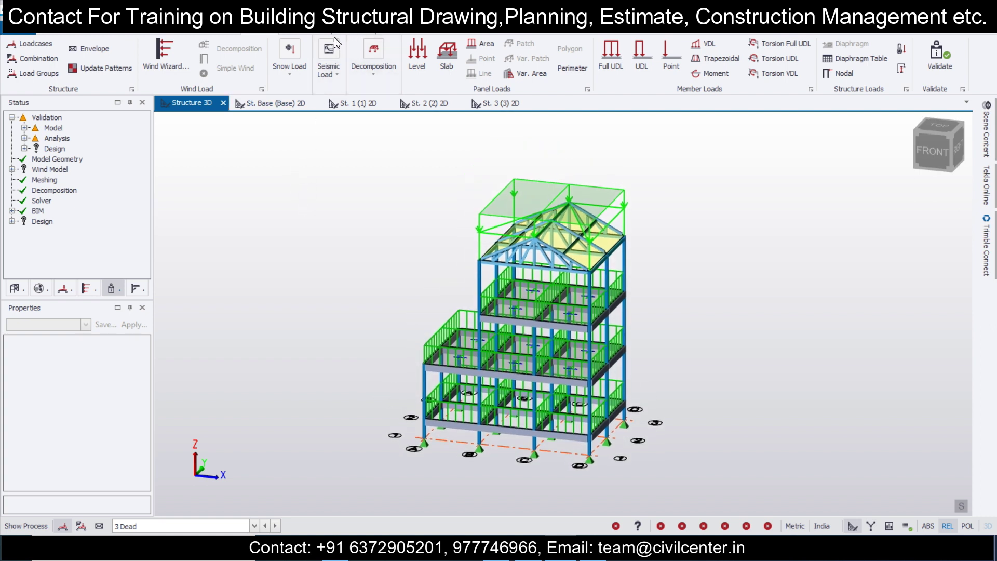
pyautogui.click(328, 70)
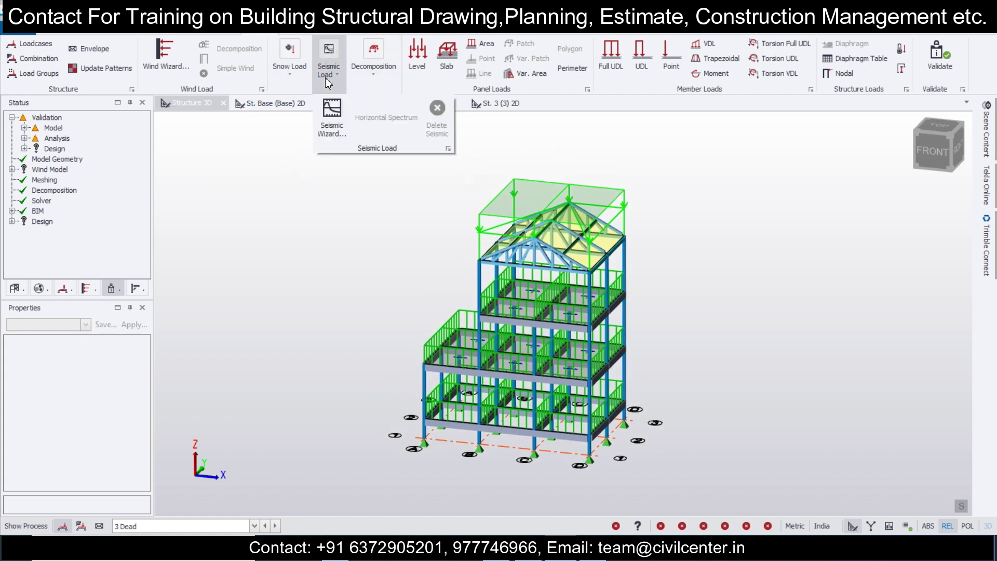
pyautogui.click(342, 123)
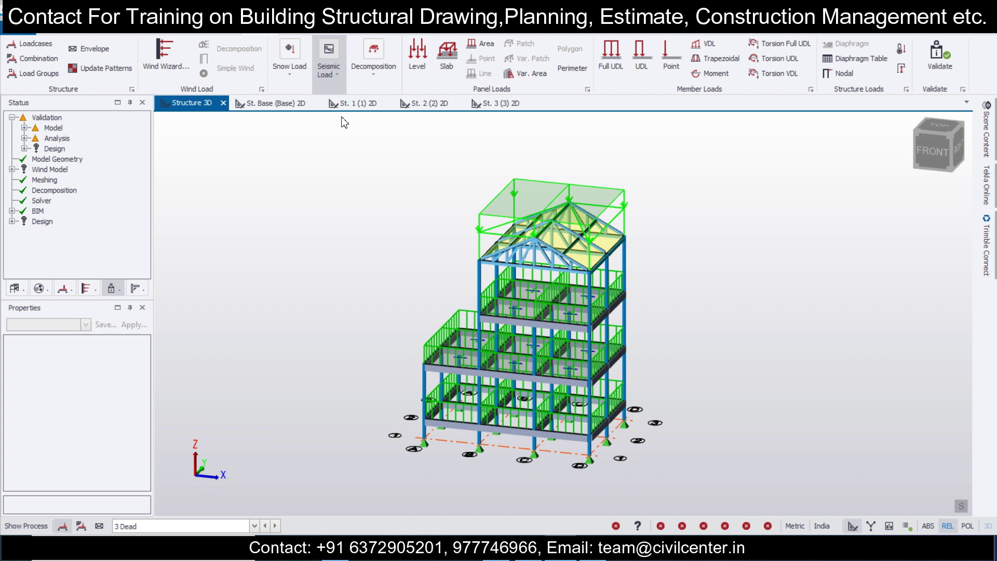
pyautogui.click(625, 422)
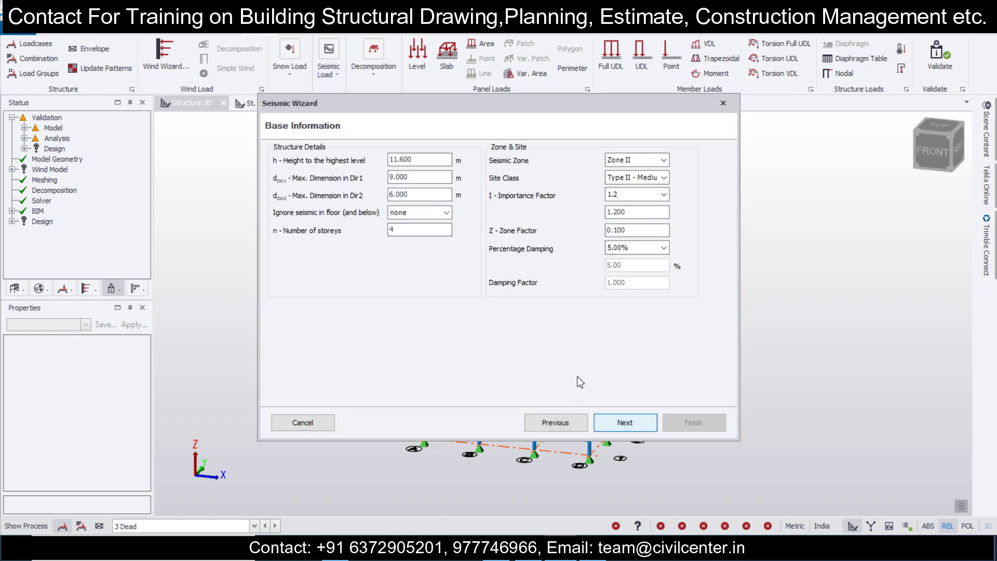
pyautogui.click(435, 213)
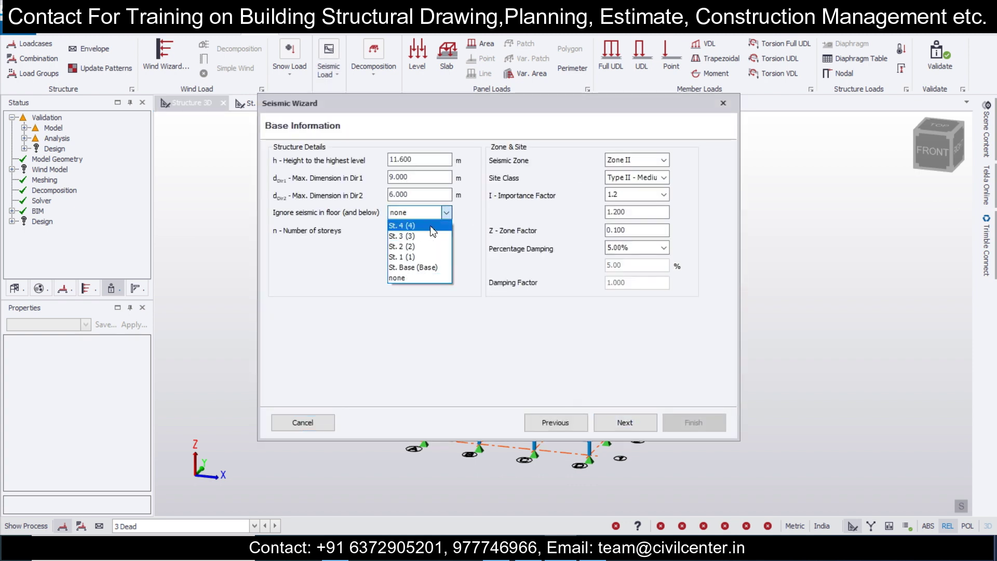
pyautogui.click(435, 267)
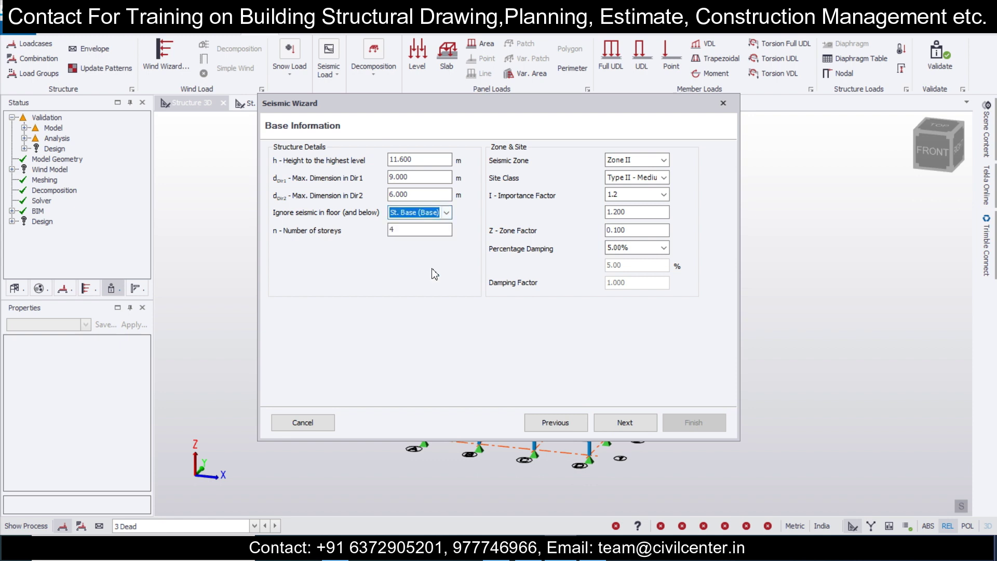
# - Set the seismic zone to Zone II and the importance factor to 1.0 in the base information
pyautogui.click(649, 160)
pyautogui.click(652, 167)
pyautogui.click(649, 194)
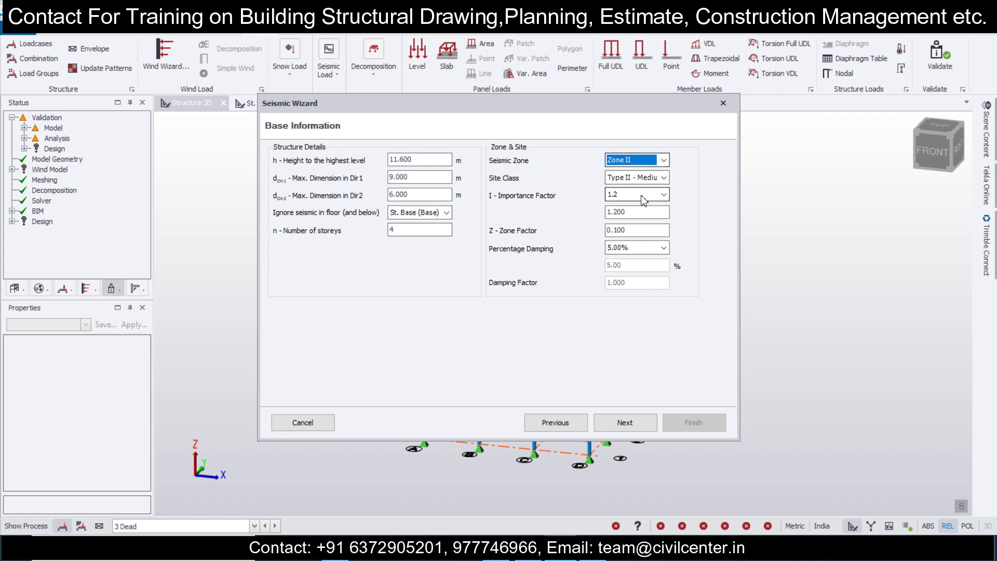
pyautogui.click(645, 229)
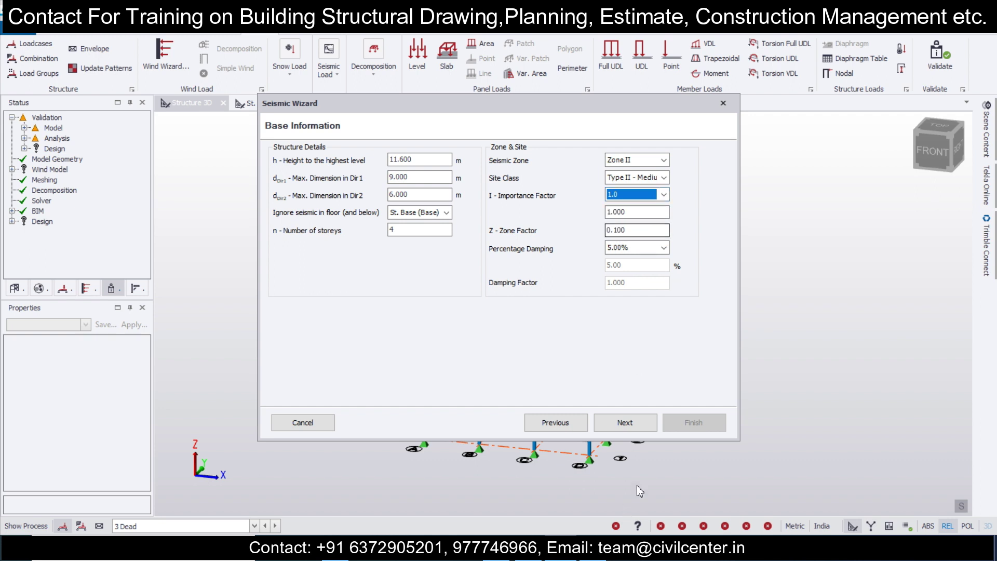
pyautogui.click(625, 422)
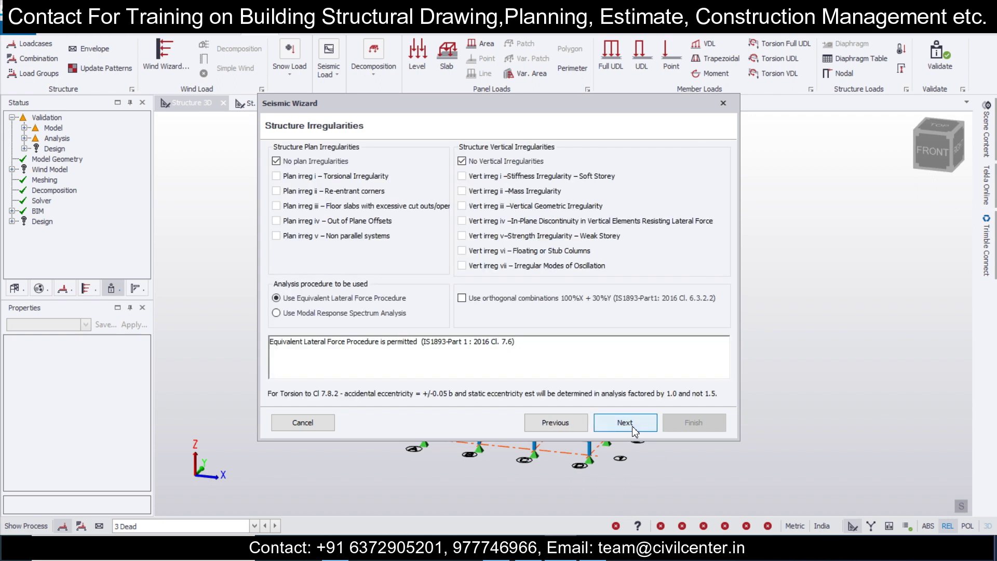
# - Choose Modal Response Spectrum Analysis and set the fundamental period structure type to RC MRF Building in both directions
pyautogui.click(341, 313)
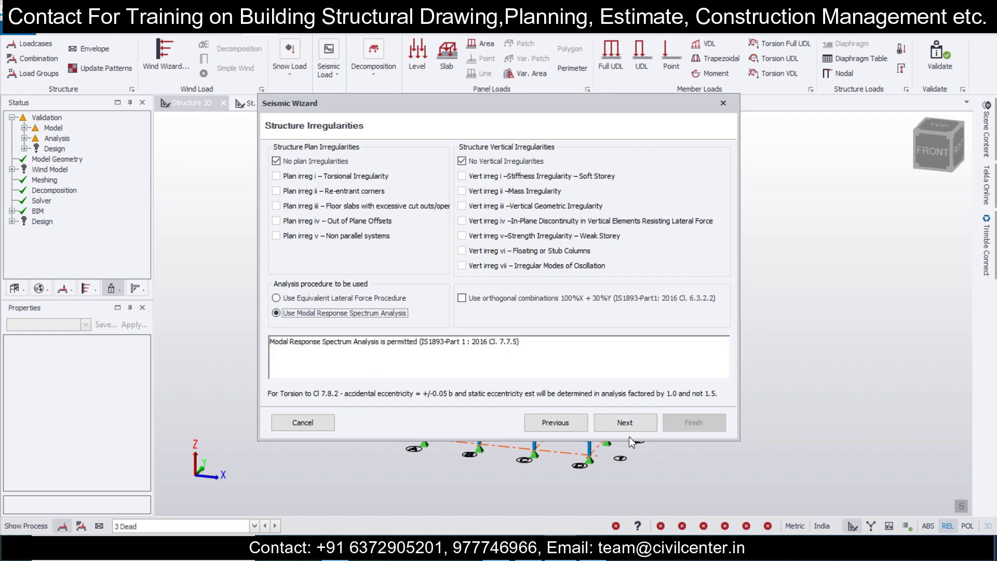
pyautogui.click(636, 425)
pyautogui.click(425, 230)
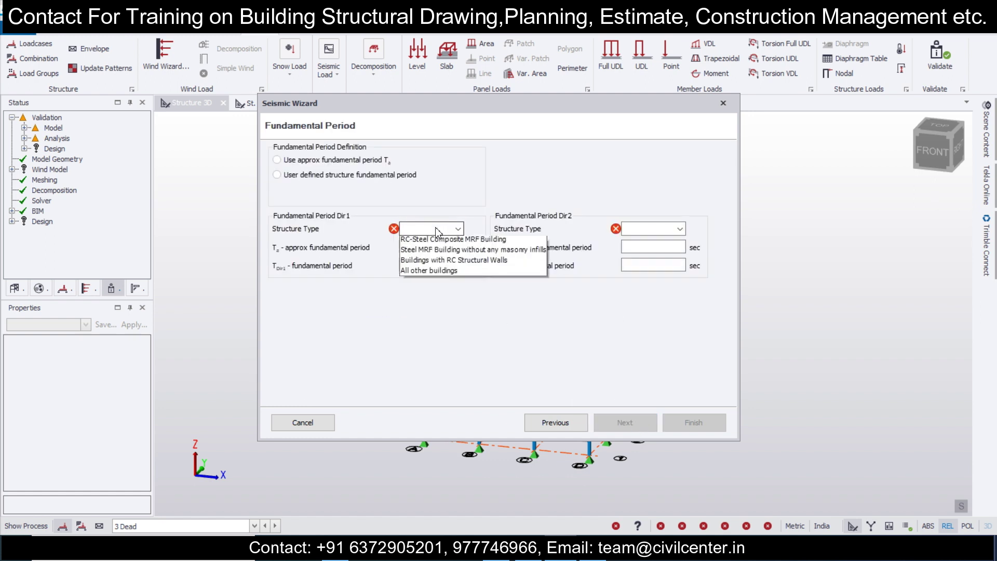
pyautogui.click(439, 242)
pyautogui.click(679, 229)
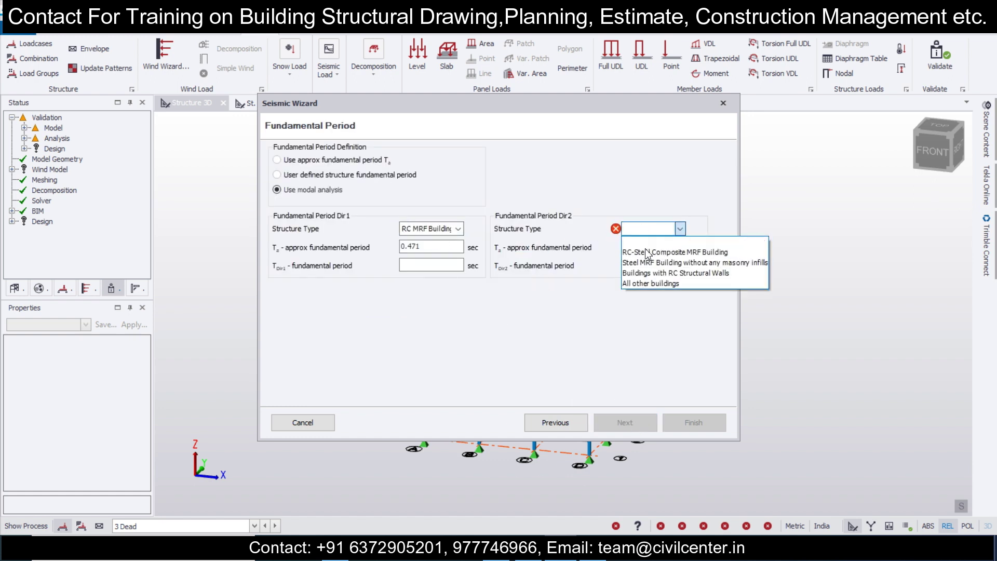
pyautogui.click(651, 242)
pyautogui.click(626, 422)
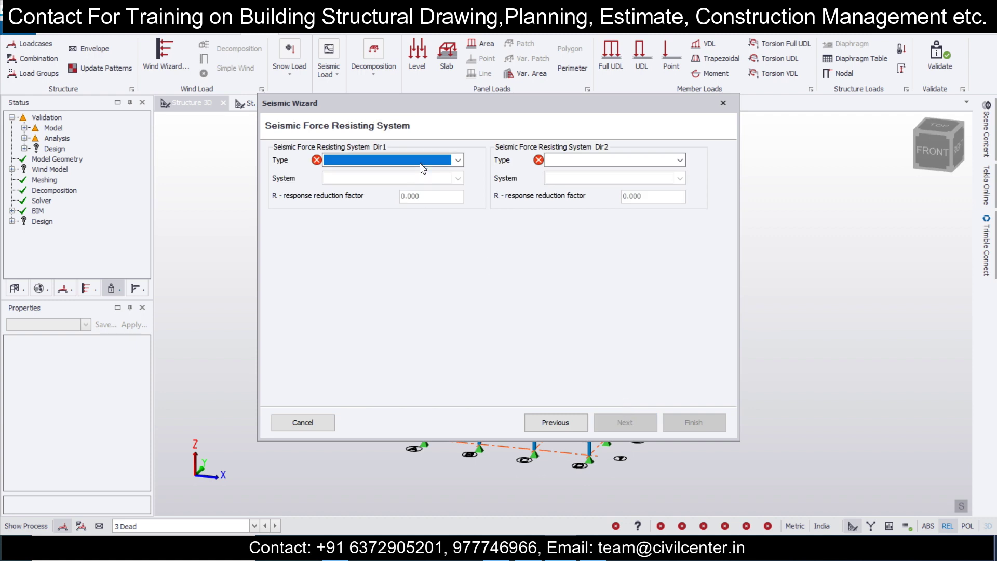
# - Choose the first available seismic force resisting system type for both Dir1 and Dir2
pyautogui.click(422, 161)
pyautogui.click(389, 173)
pyautogui.click(603, 161)
pyautogui.click(592, 172)
pyautogui.click(625, 423)
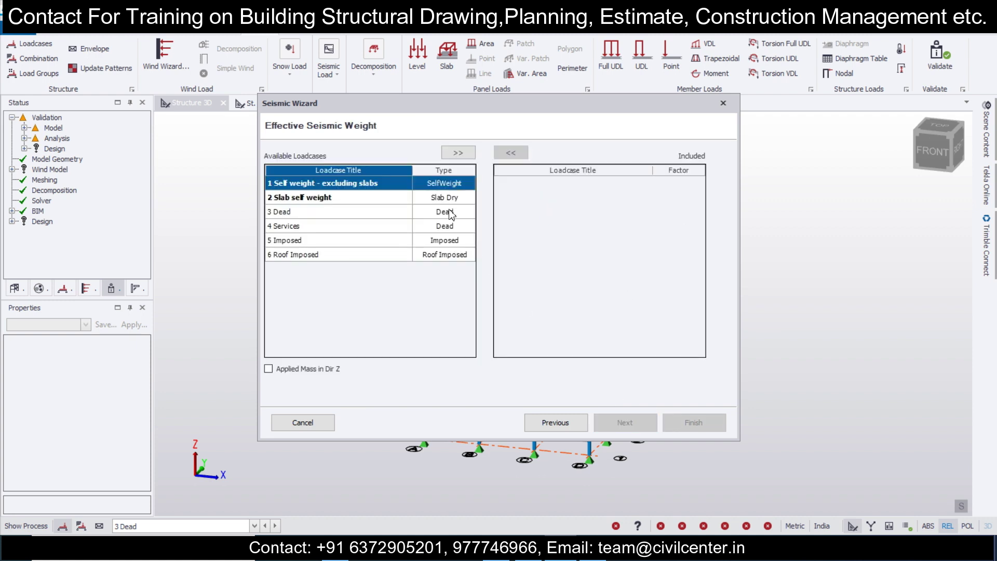
# - Include all six loadcases in the effective seismic weight and finish the Seismic Wizard without localization
pyautogui.click(457, 153)
pyautogui.click(457, 153)
pyautogui.click(457, 153)
pyautogui.click(457, 152)
pyautogui.click(457, 152)
pyautogui.click(457, 153)
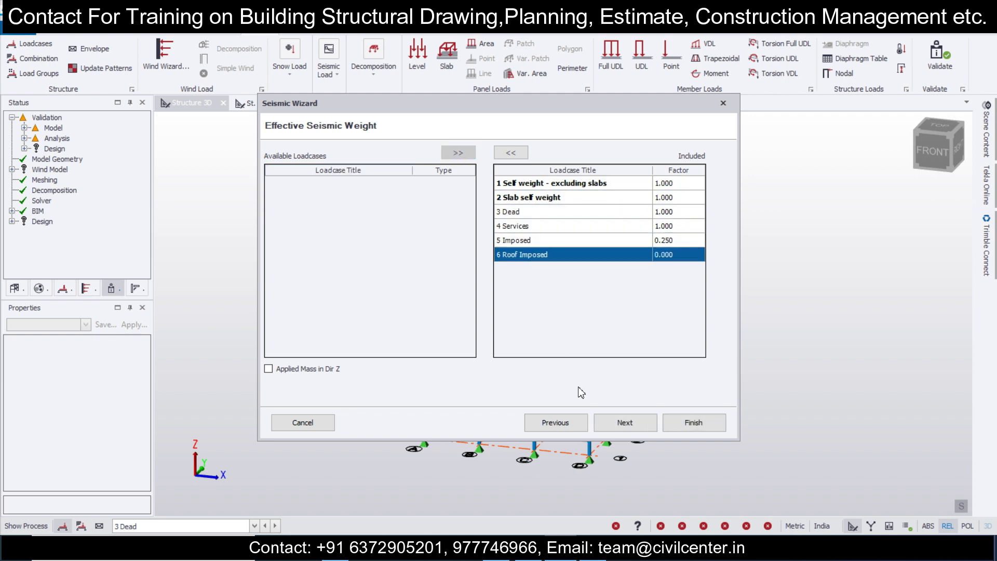
pyautogui.click(625, 421)
pyautogui.click(677, 422)
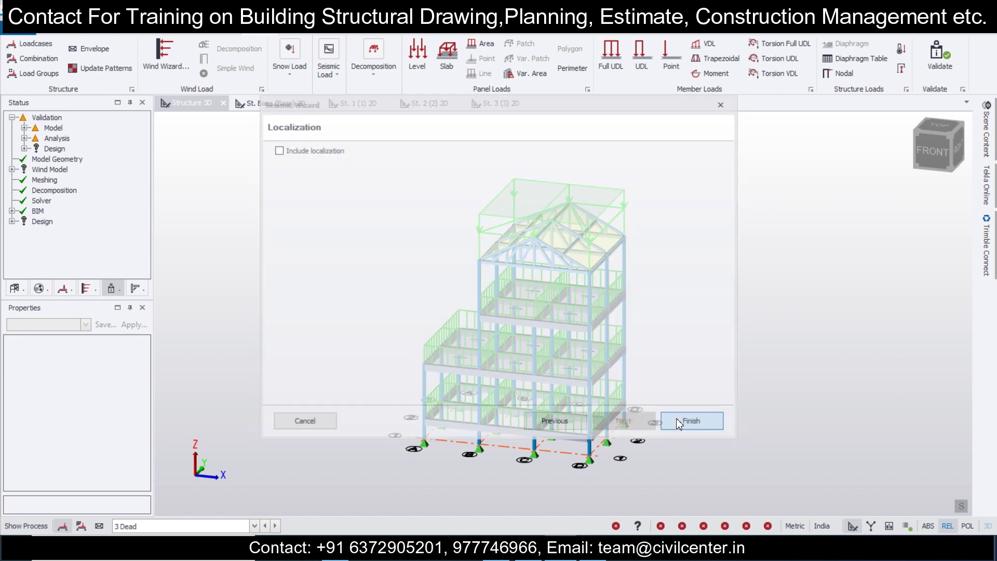
# - Generate the seismic load combinations in the Combination Generator, keeping the default combinations, strength factors and service factors
pyautogui.click(573, 272)
pyautogui.click(556, 289)
pyautogui.click(585, 375)
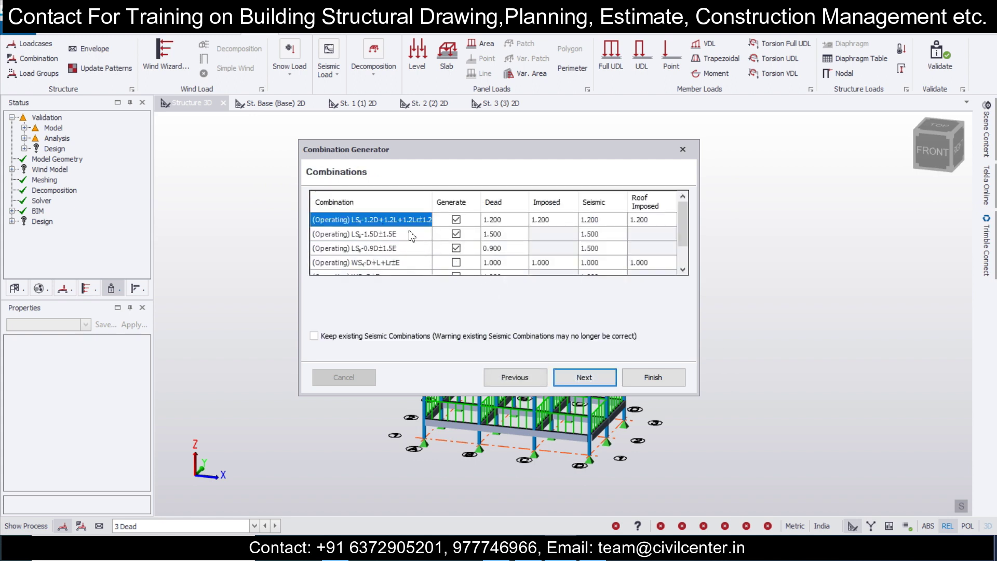
pyautogui.click(588, 382)
pyautogui.click(585, 382)
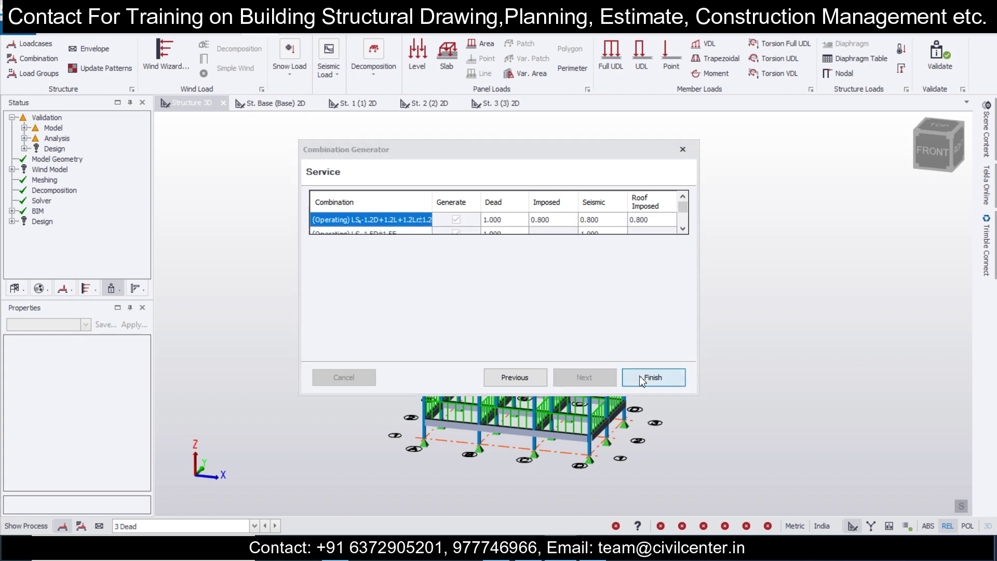
# - Finish the seismic combination run and restart the Combination Generator for the Operating scenario, deleting all previously generated combinations
pyautogui.click(649, 379)
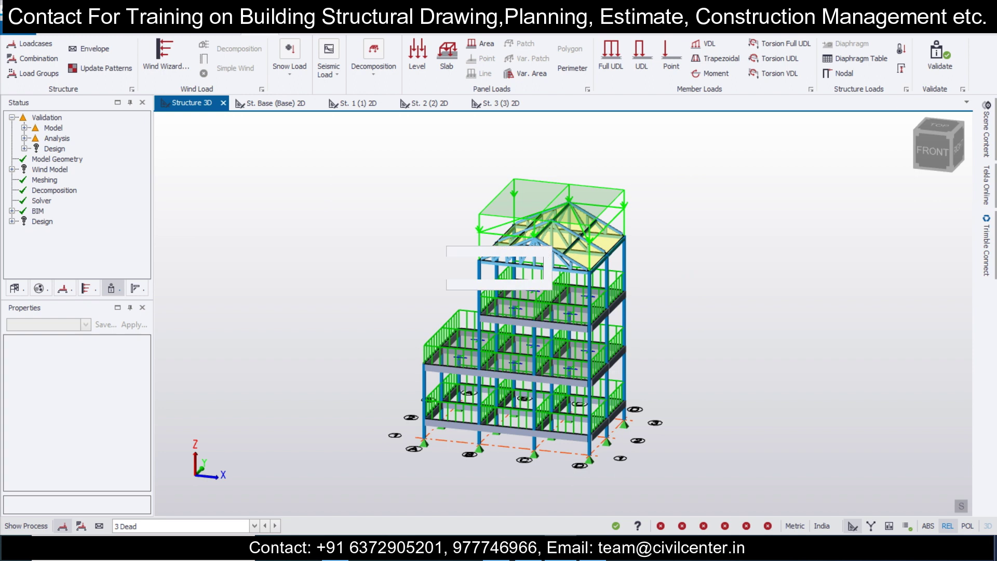
pyautogui.click(39, 57)
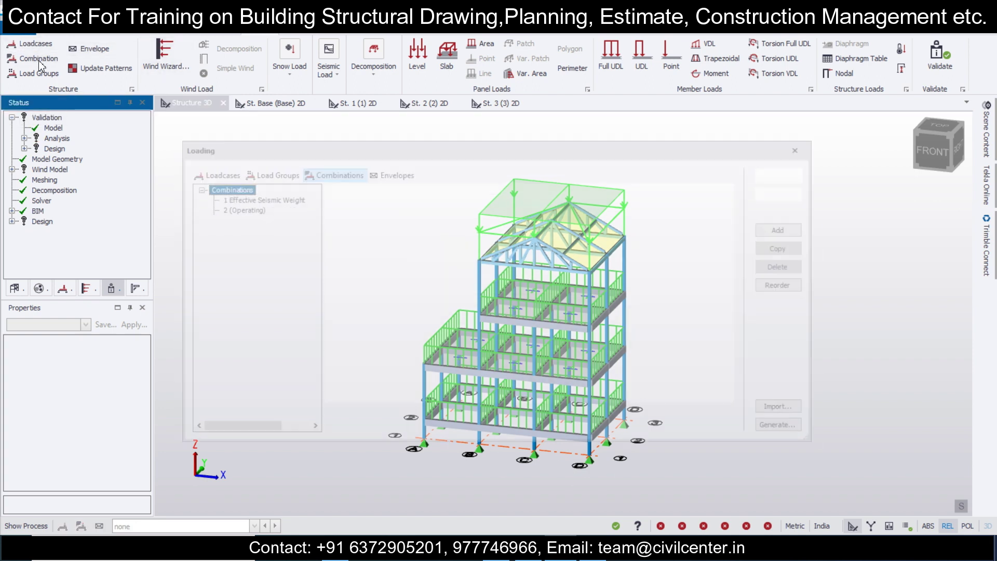
pyautogui.click(800, 435)
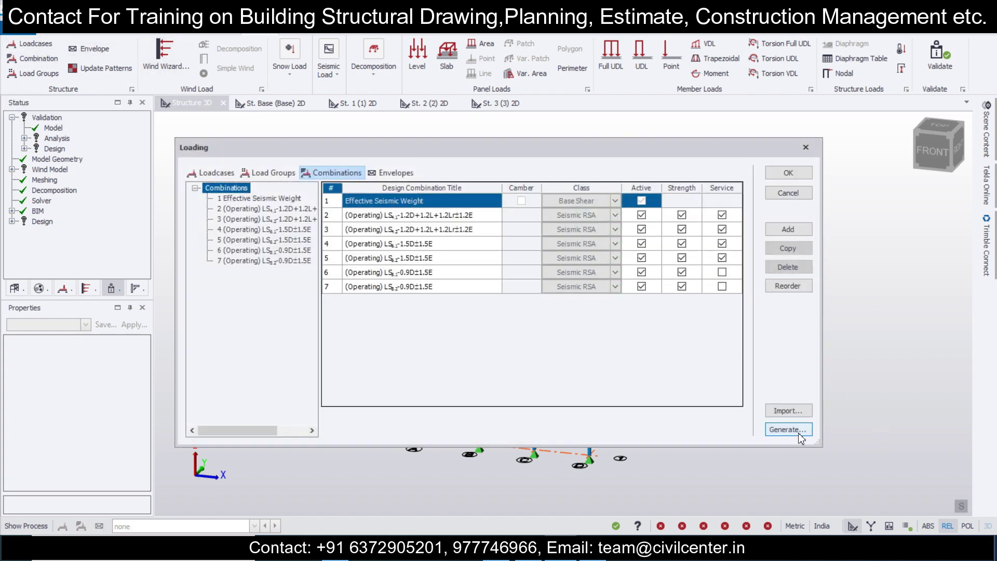
pyautogui.click(566, 272)
pyautogui.click(566, 272)
pyautogui.click(573, 272)
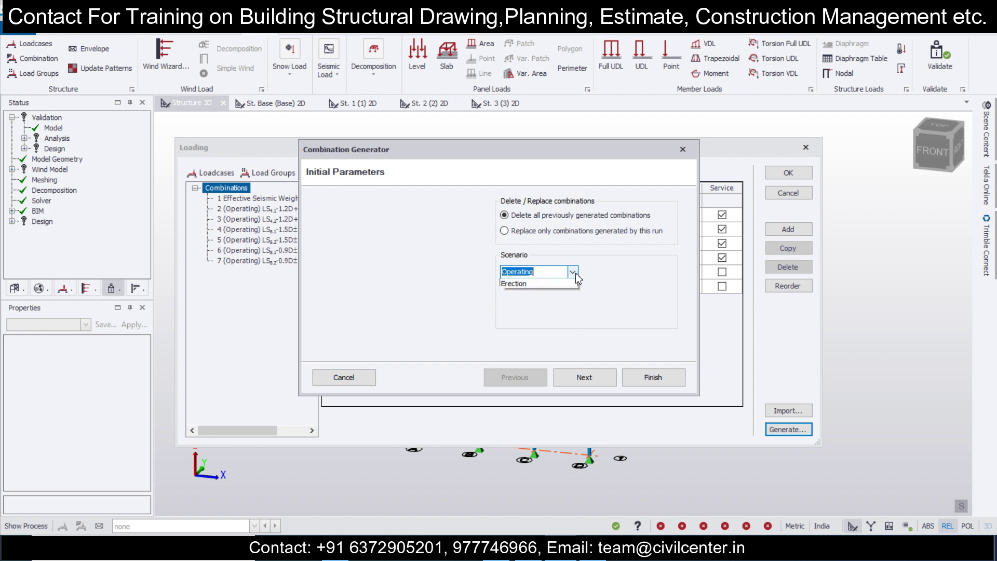
pyautogui.click(573, 272)
pyautogui.click(585, 378)
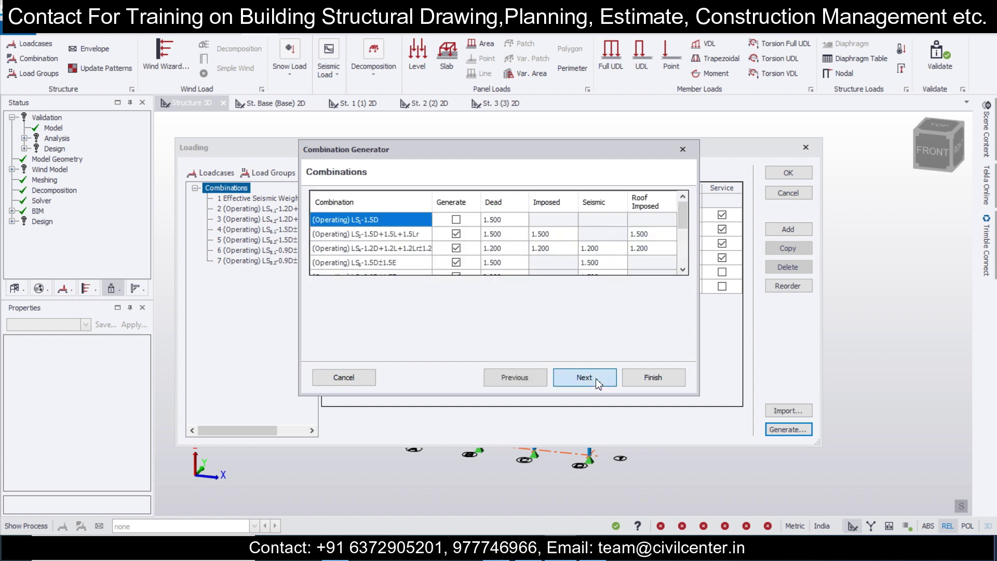
# - Include the LS-1.5D combination, generate all combinations with the default service and NHF settings, and accept the loading
pyautogui.click(456, 220)
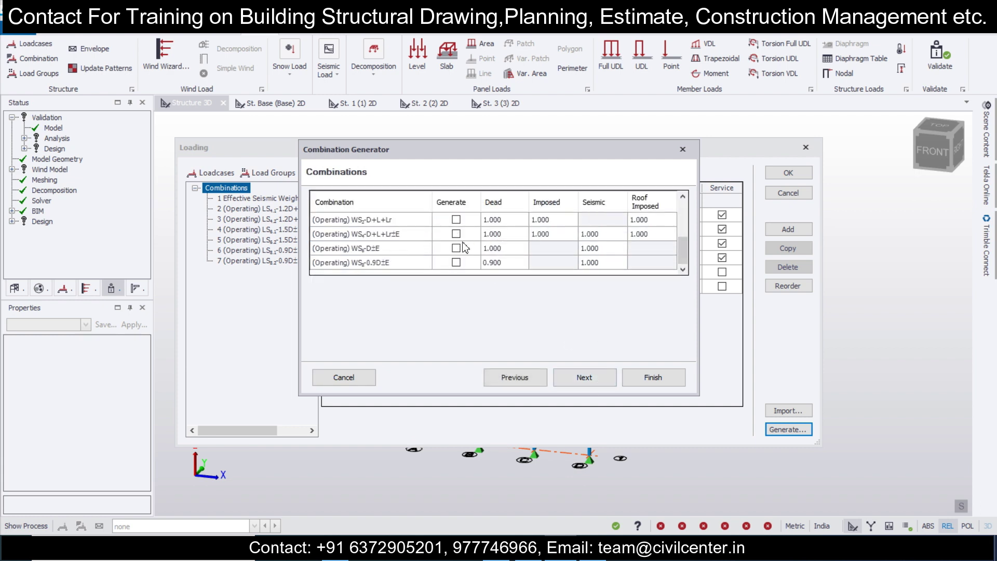
pyautogui.click(590, 384)
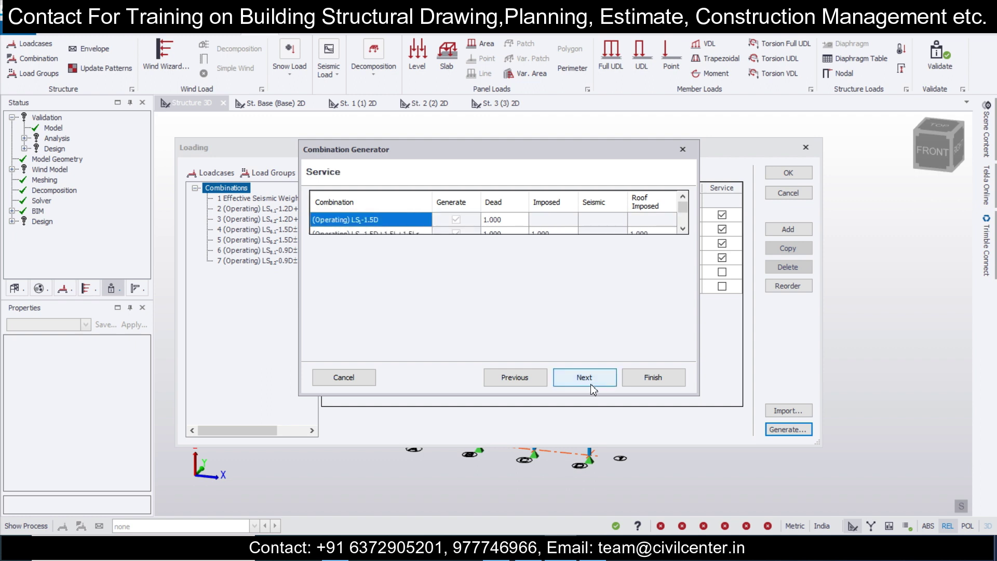
pyautogui.click(590, 384)
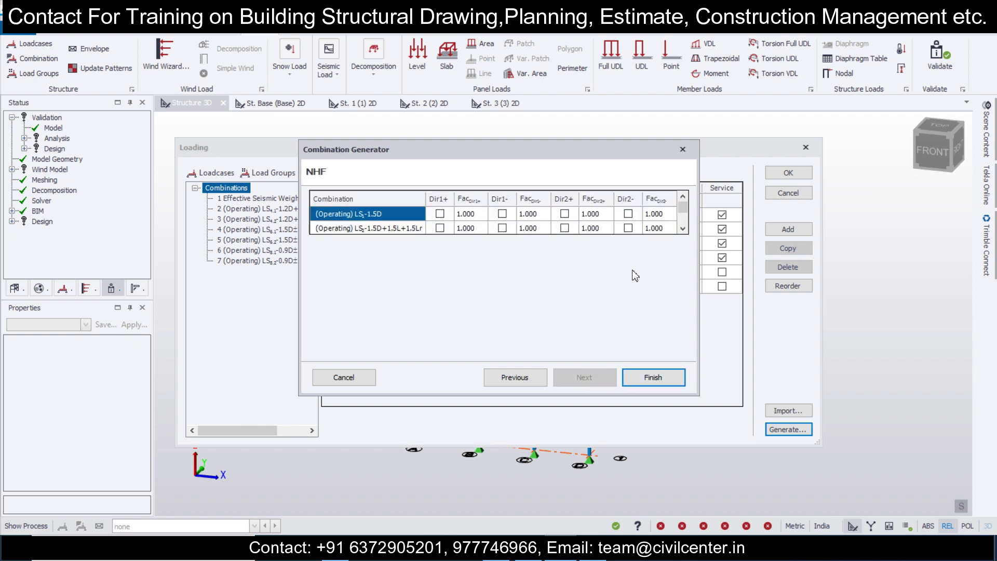
pyautogui.click(664, 377)
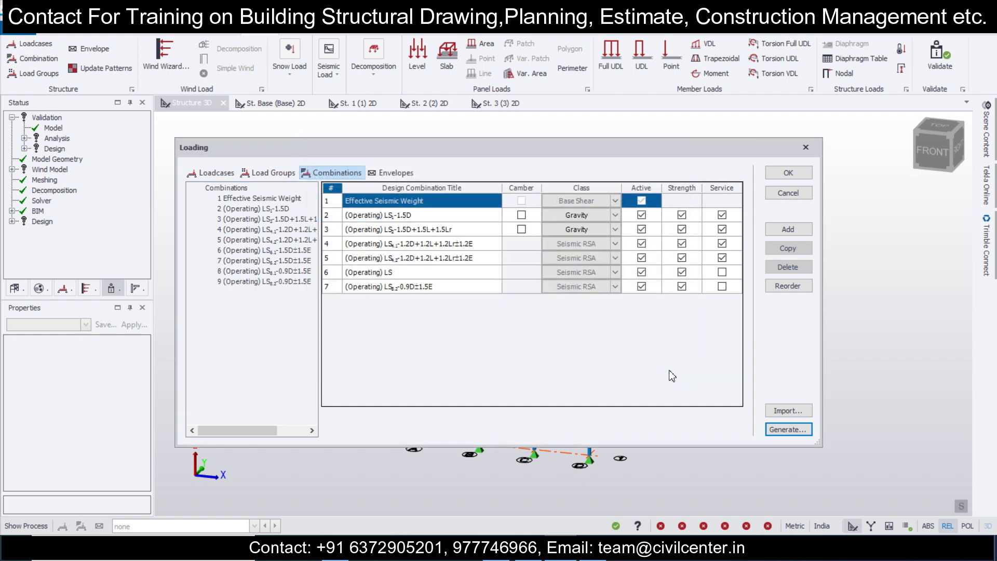
pyautogui.click(802, 173)
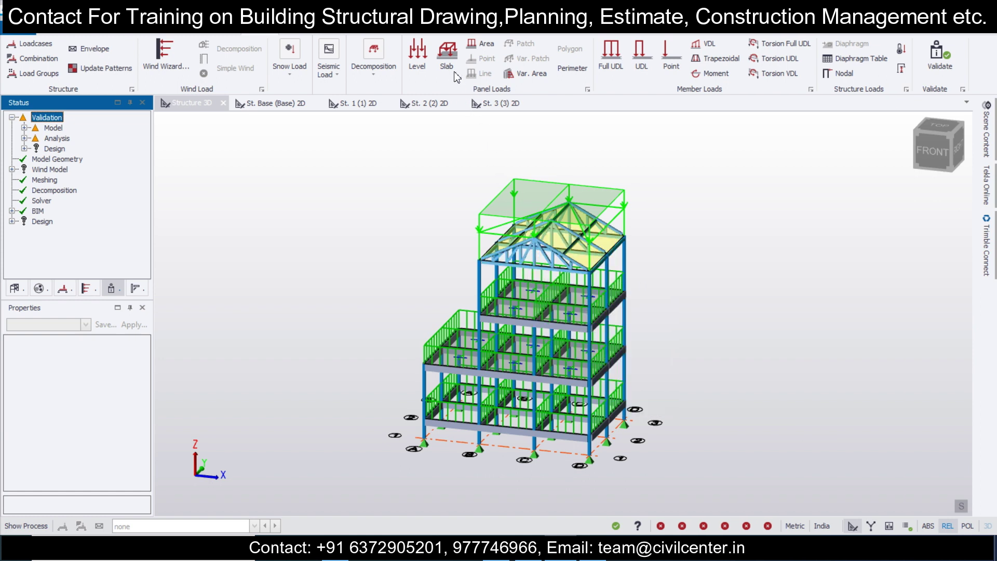
# - Run the static analysis and design for all steel and concrete members with Design All (Static)
pyautogui.click(360, 35)
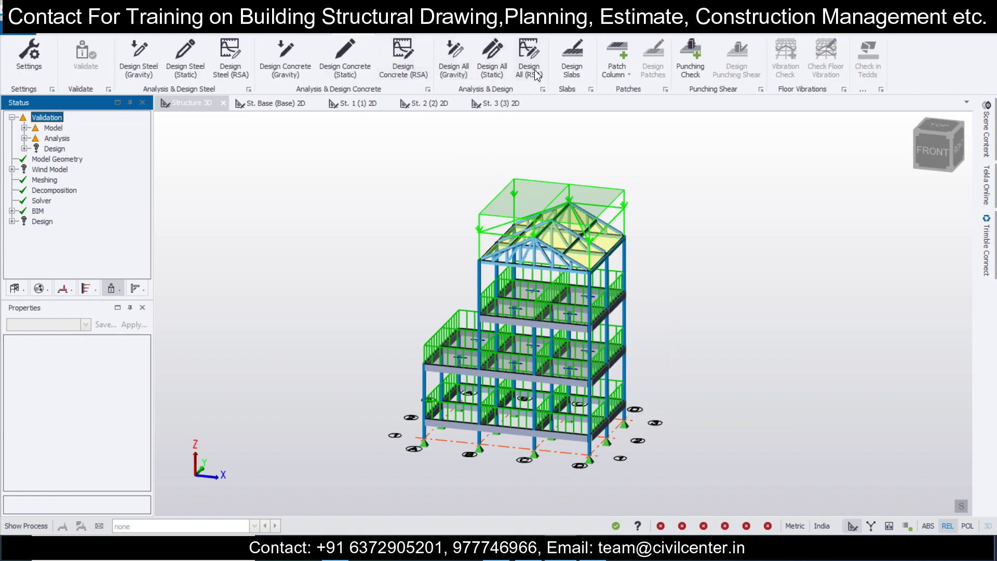
pyautogui.click(494, 61)
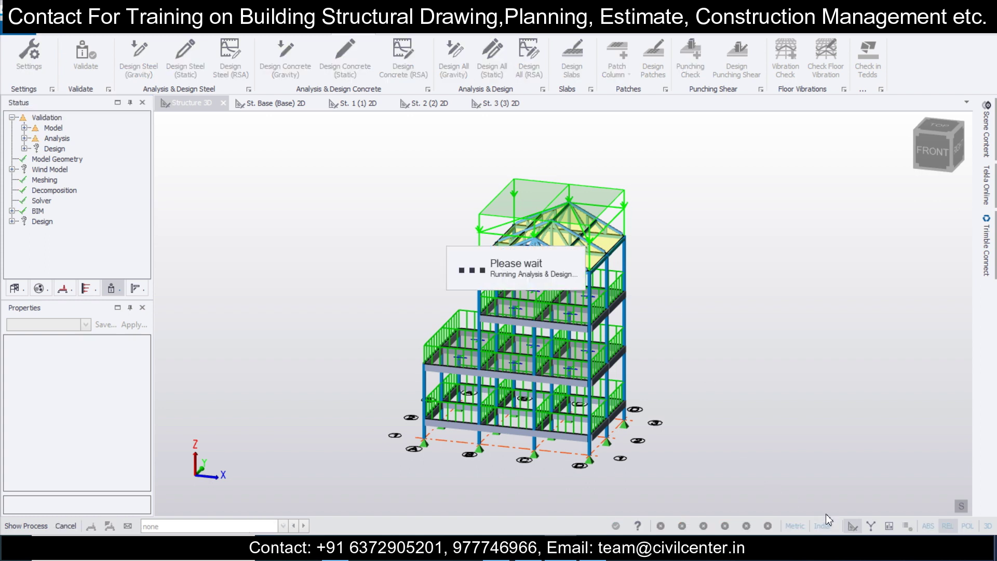
pyautogui.moveTo(725, 450); pyautogui.dragTo(688, 473, button='middle')
pyautogui.scroll(3, 612, 461)
# - Set the displayed loading to none so the design status model shows without loads, and view the whole structure
pyautogui.click(245, 544)
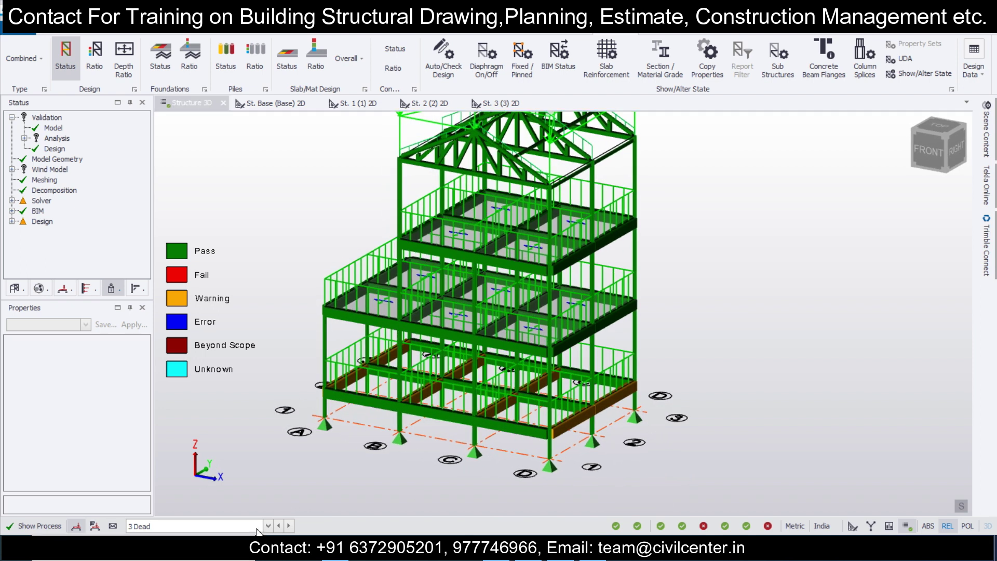
pyautogui.click(257, 527)
pyautogui.click(248, 514)
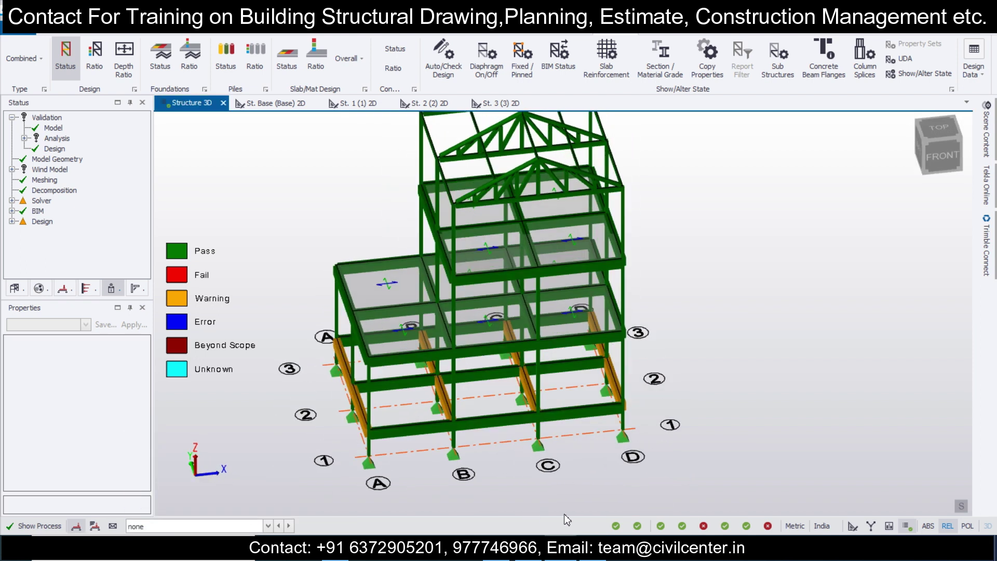
pyautogui.scroll(-3, 723, 460)
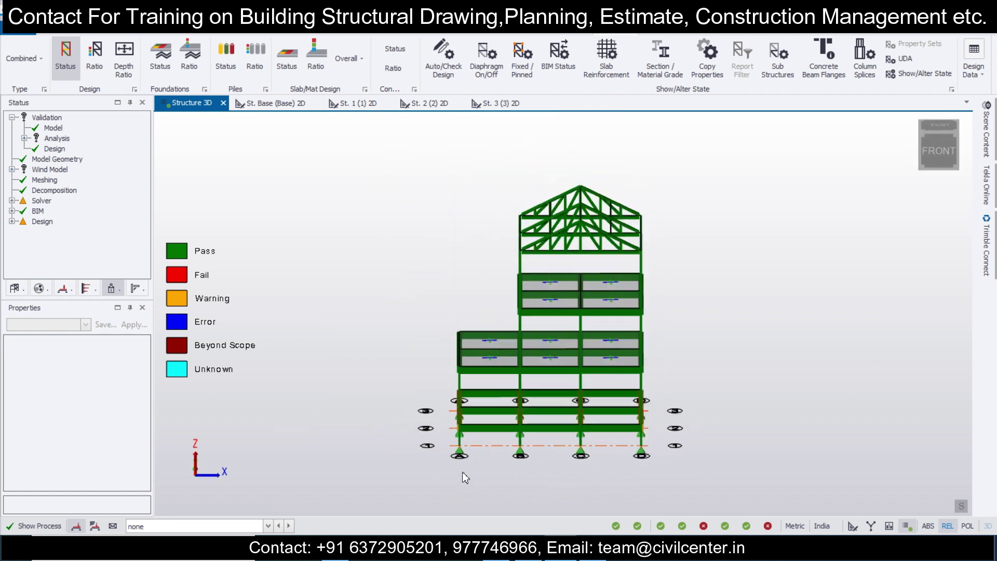